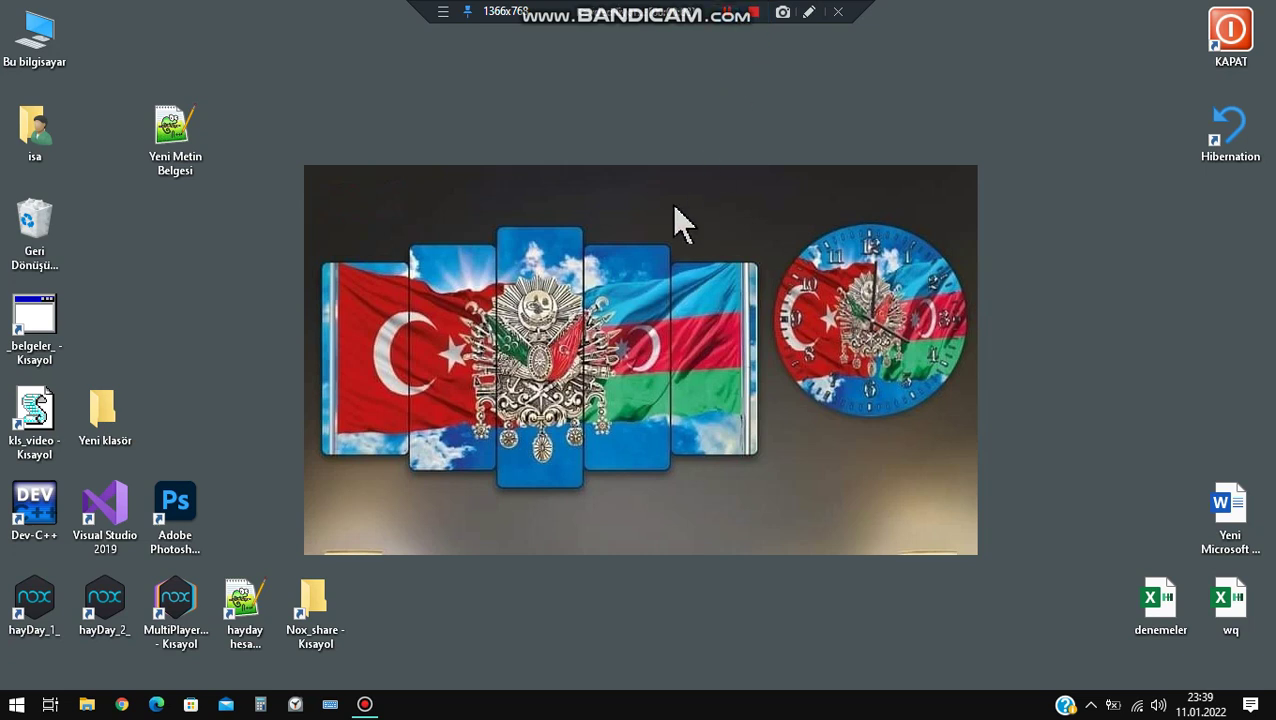
Open Yeni Metin Belgesi.txt in Notepad++ and highlight the VBA function and class module topic lines.
double_click(168, 135)
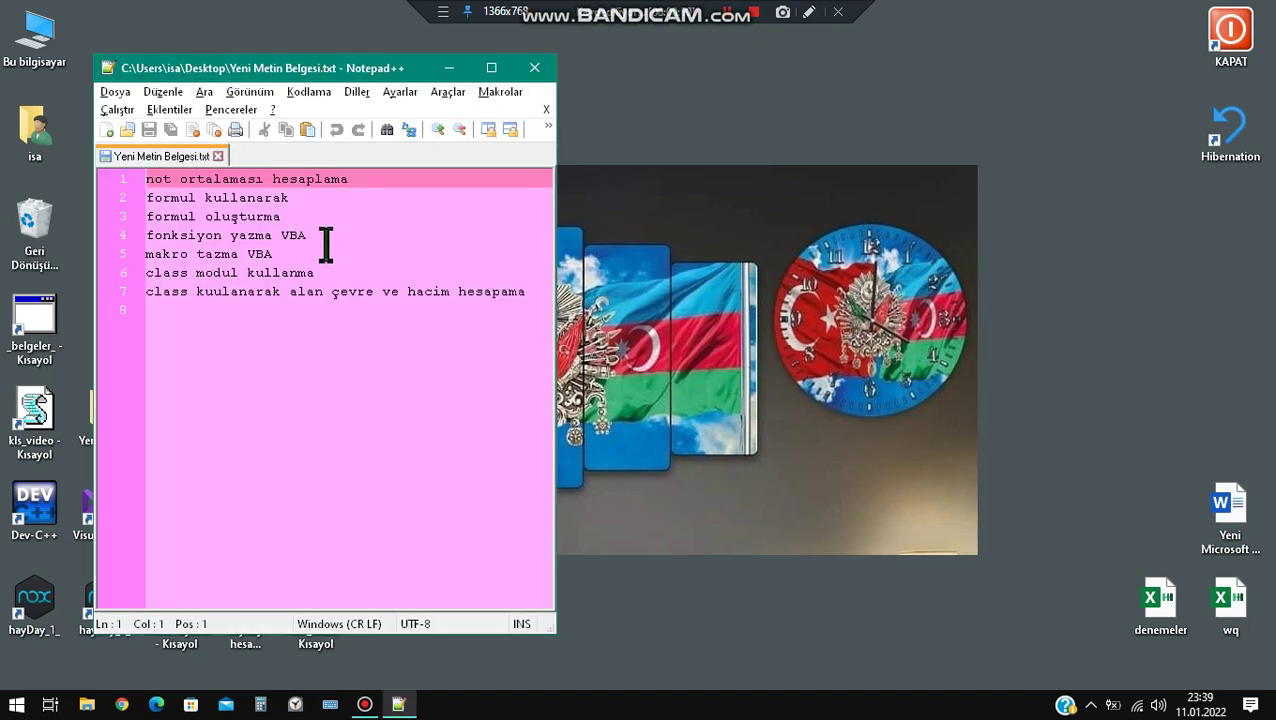
left_click_drag(310, 238, 284, 240)
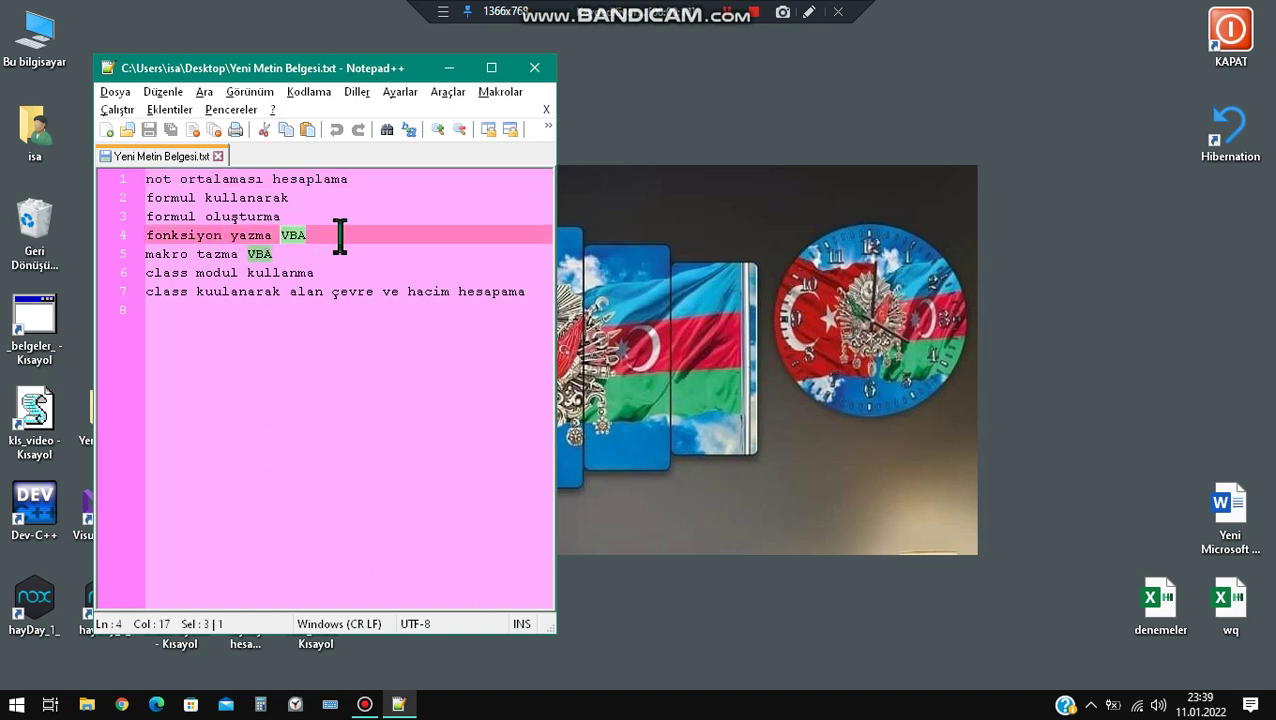
left_click_drag(322, 274, 147, 272)
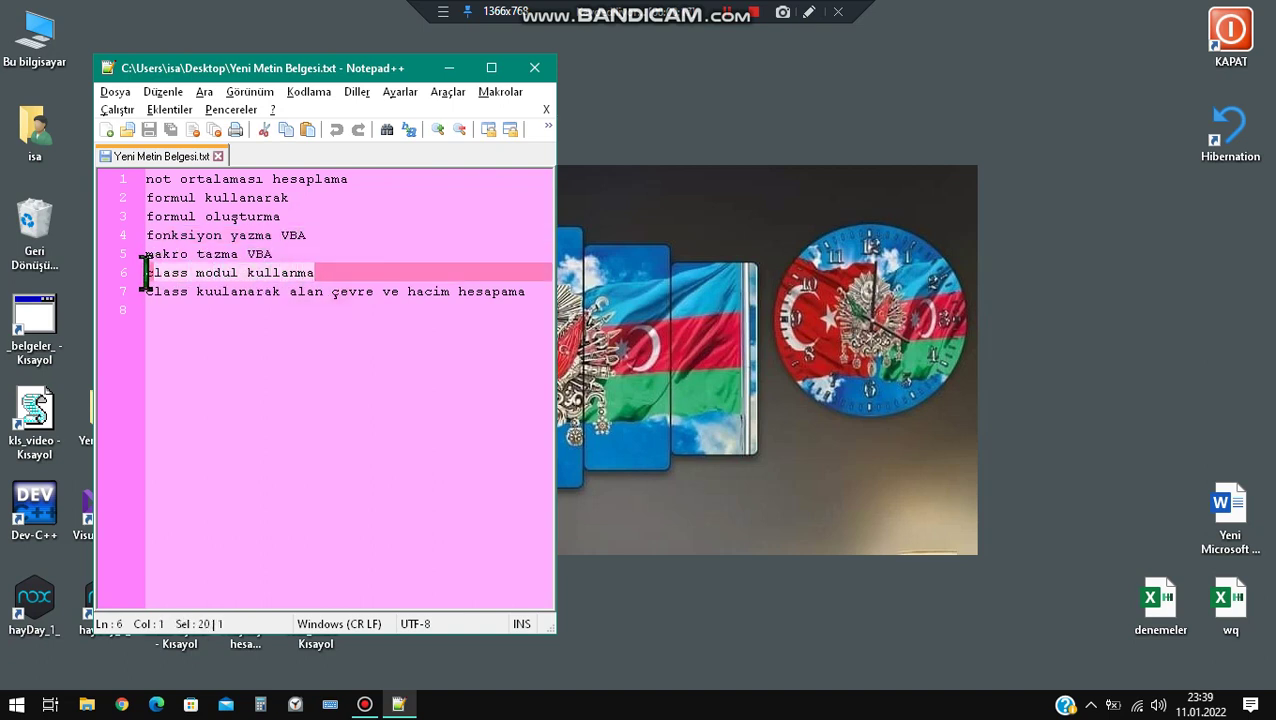
left_click(331, 274)
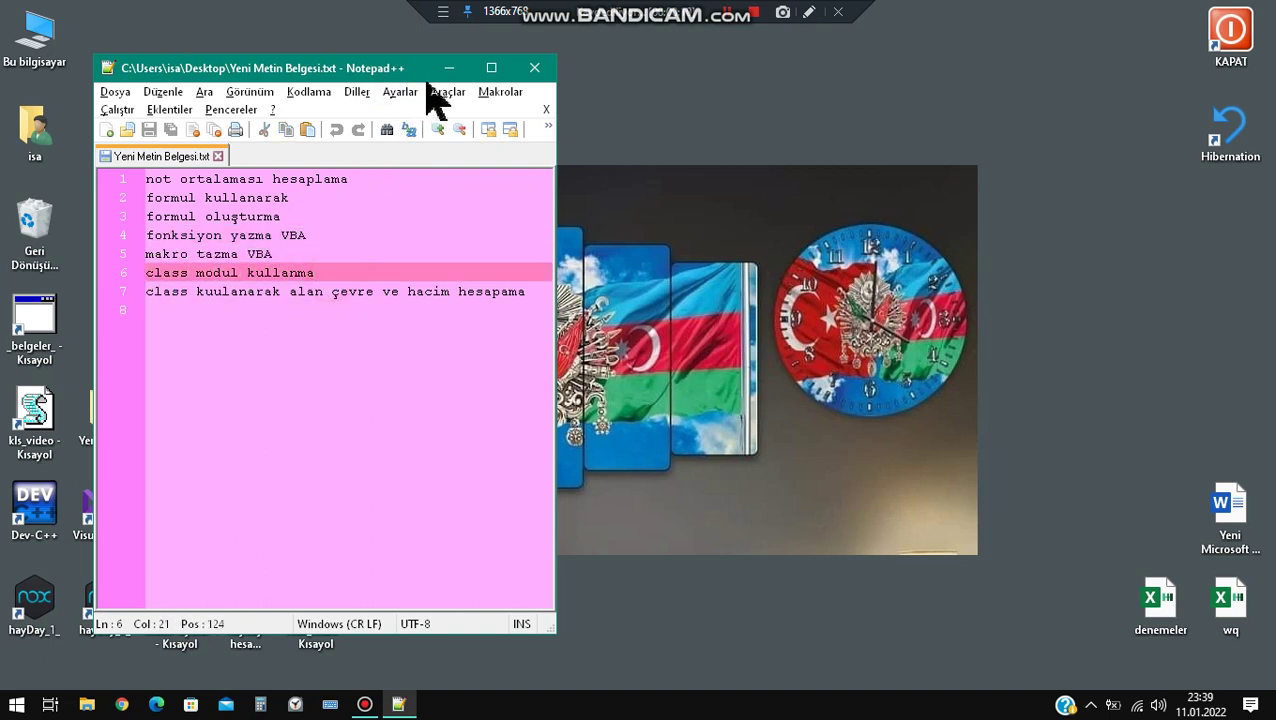
Create a desktop Excel workbook with the default name, open it, and move its window beside the notes.
right_click(697, 104)
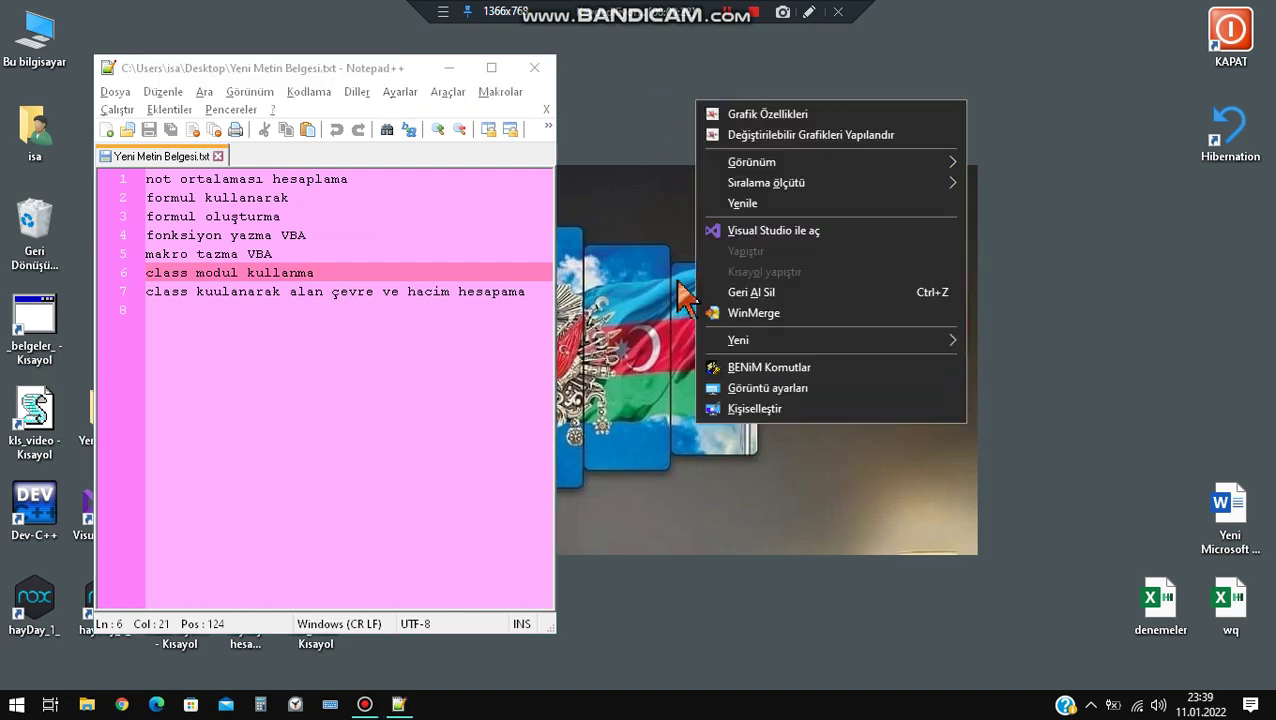
mouse_move(830, 340)
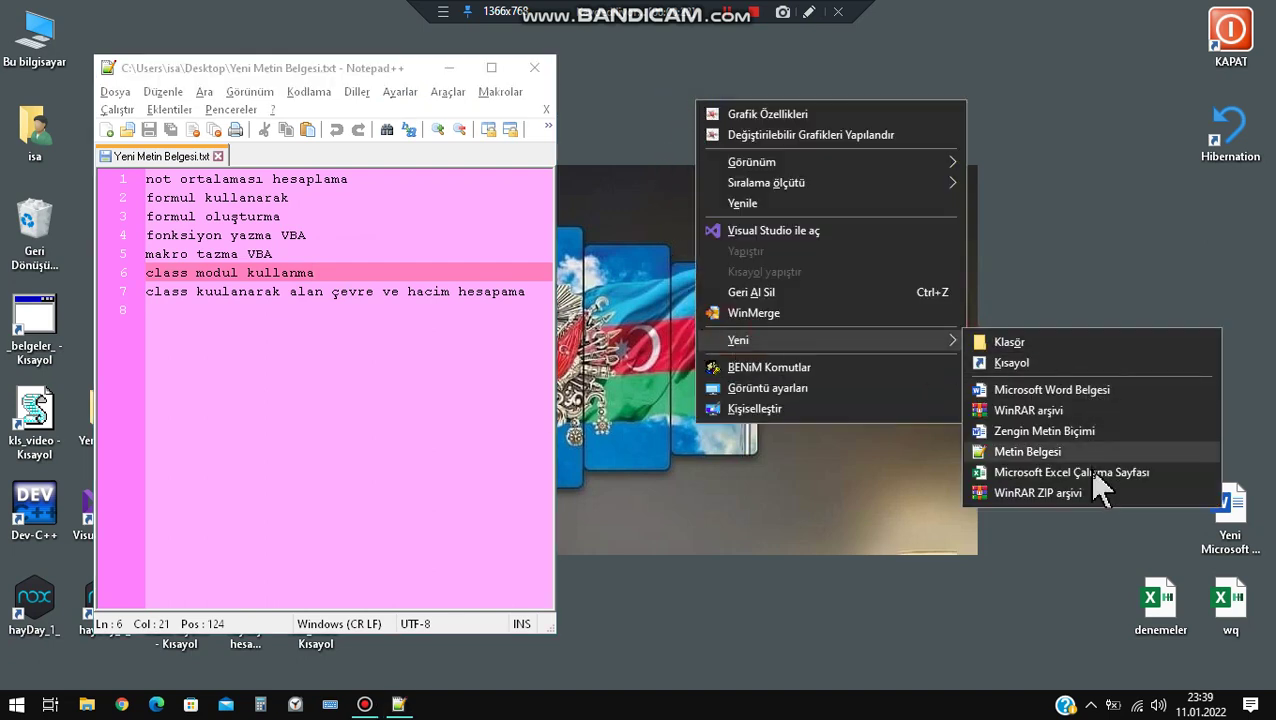
left_click(1086, 474)
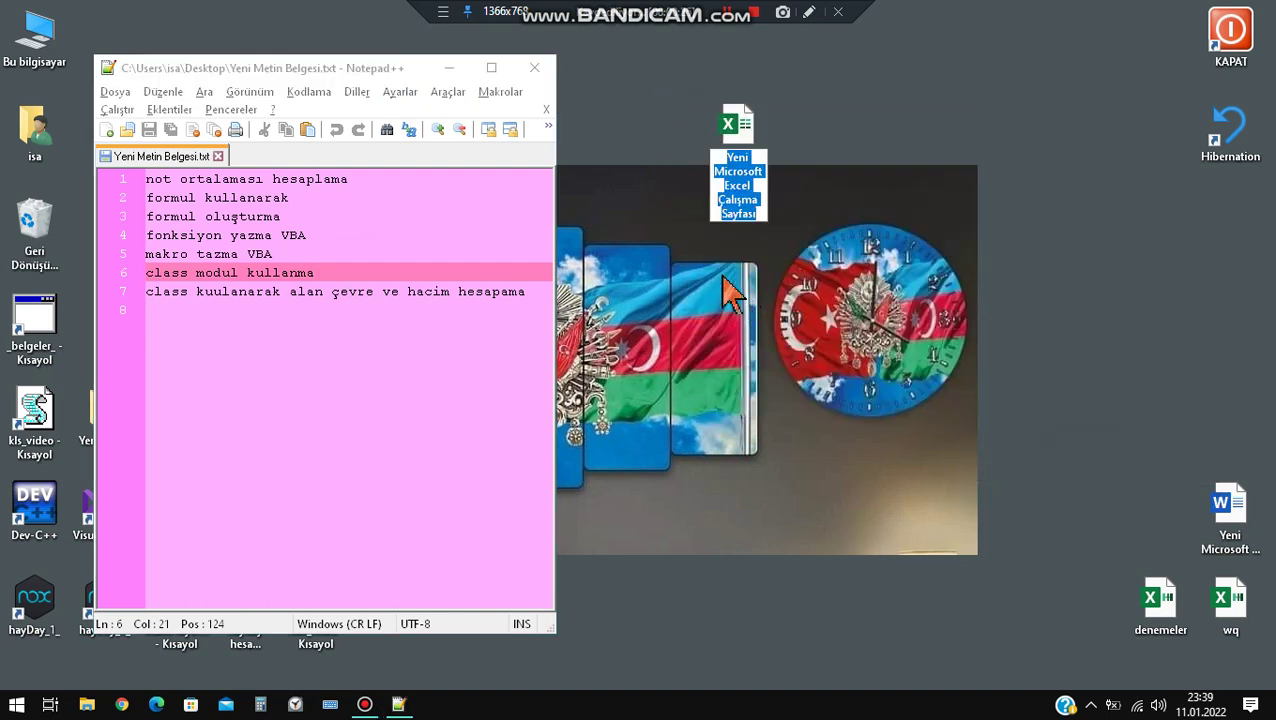
left_click(846, 155)
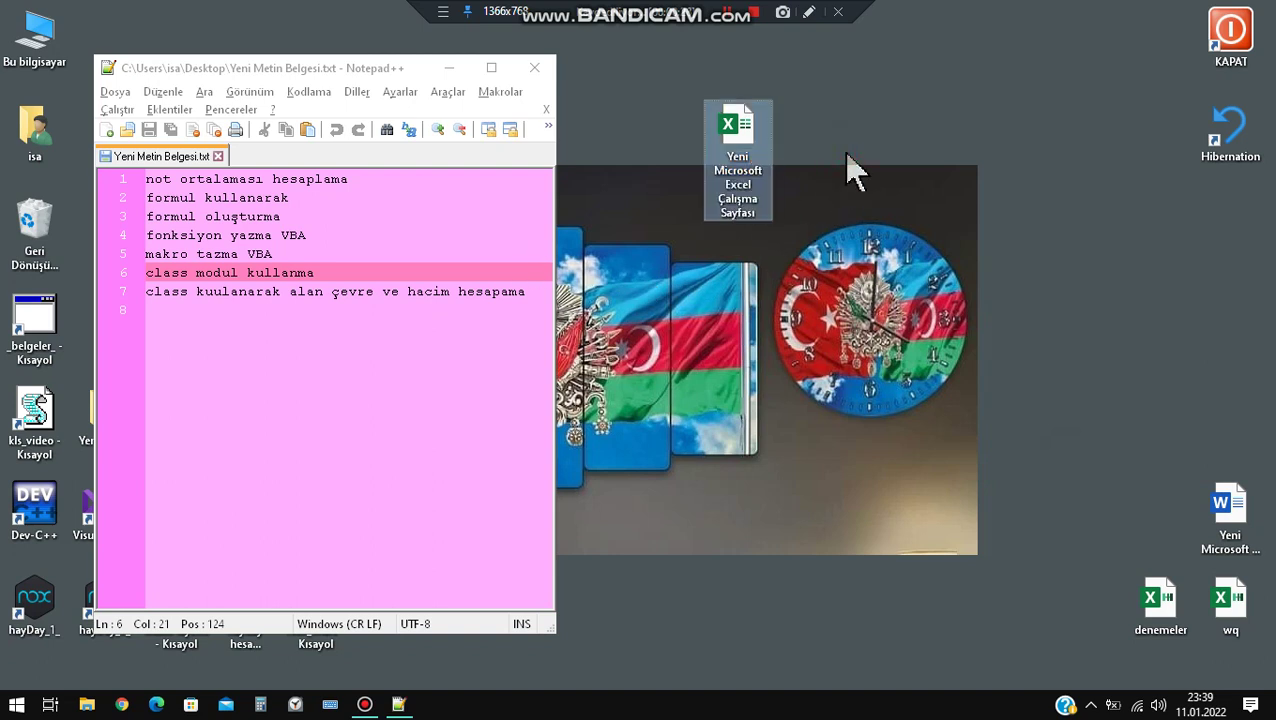
double_click(752, 152)
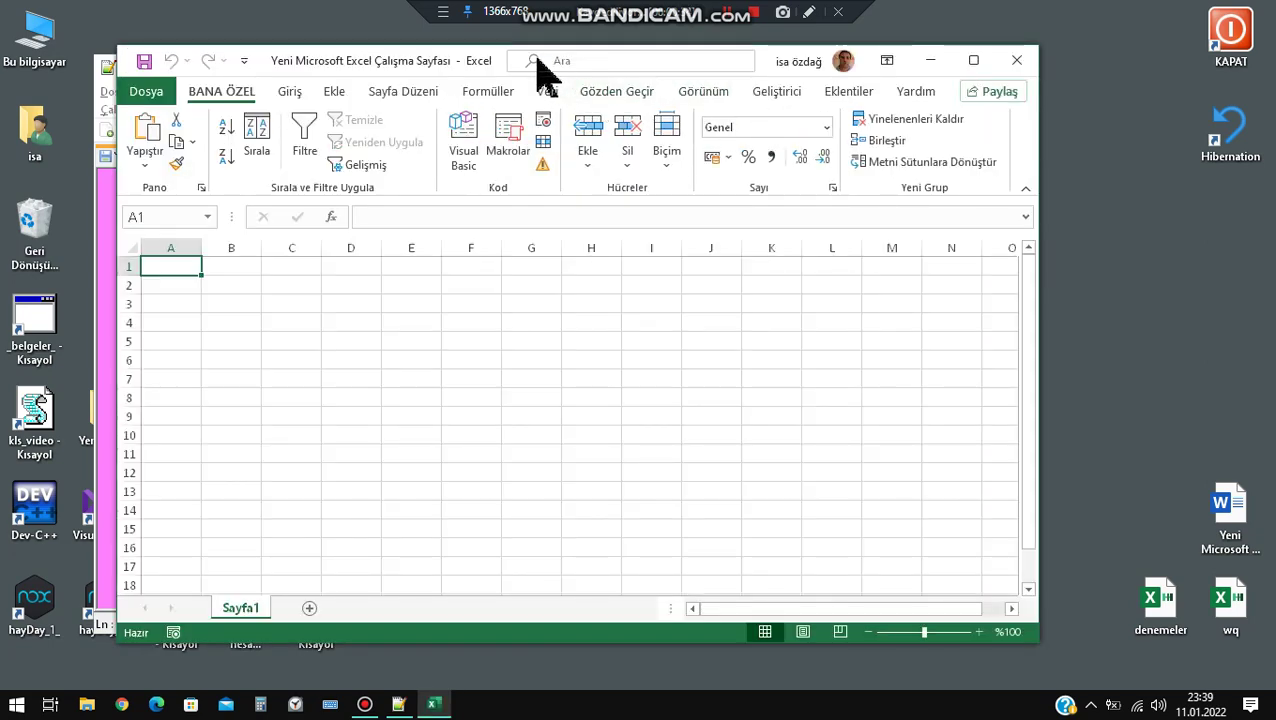
left_click_drag(428, 70, 657, 95)
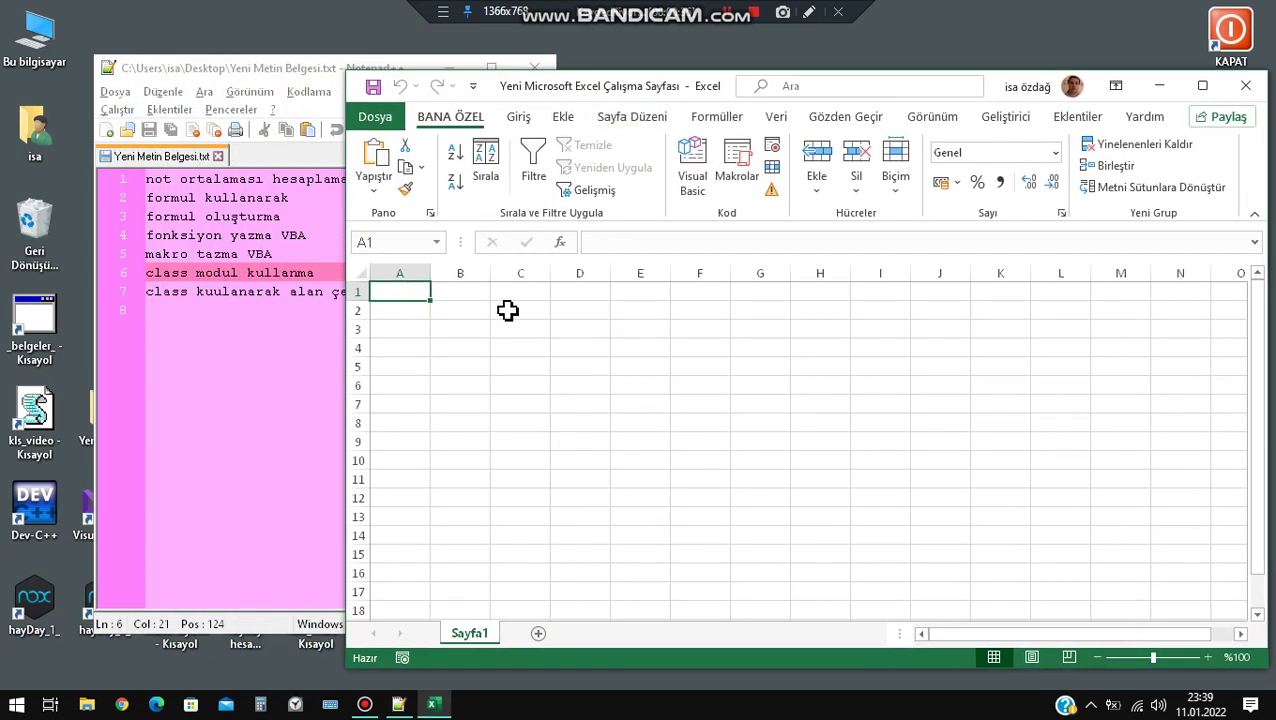
Enter the labels vize, final and ortalama in cells A2:A4.
left_click(398, 311)
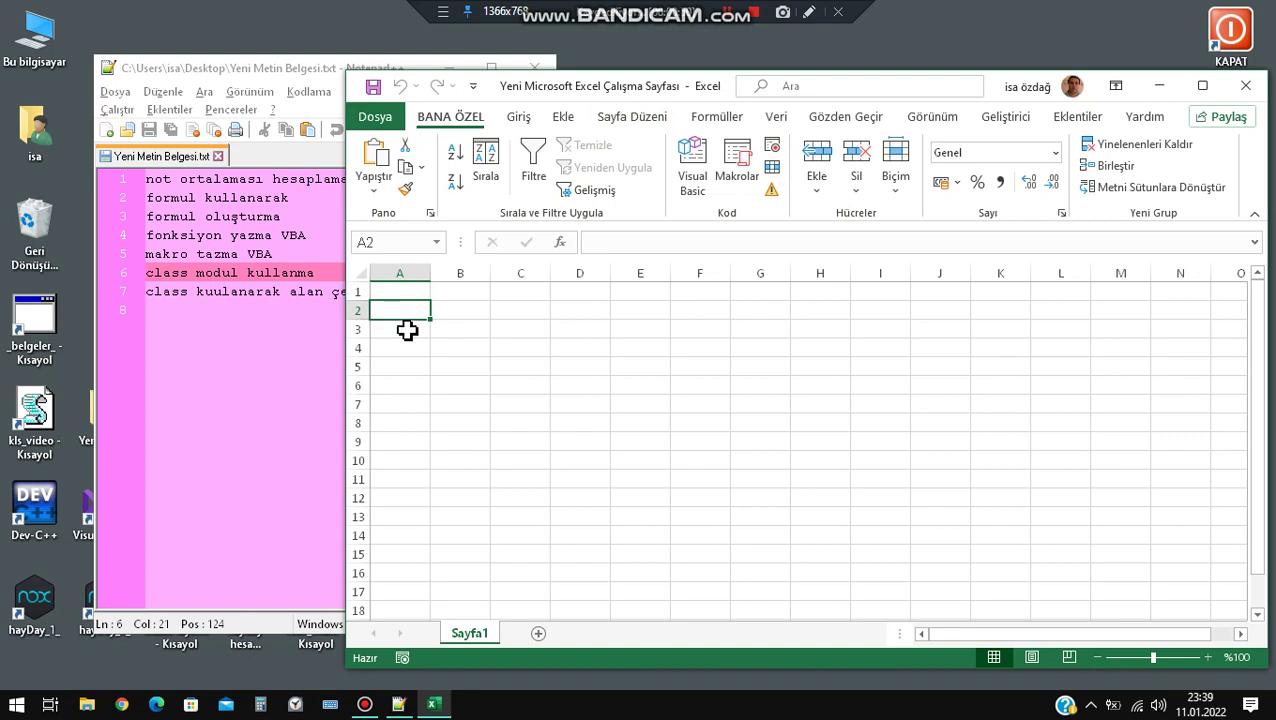
type("vize")
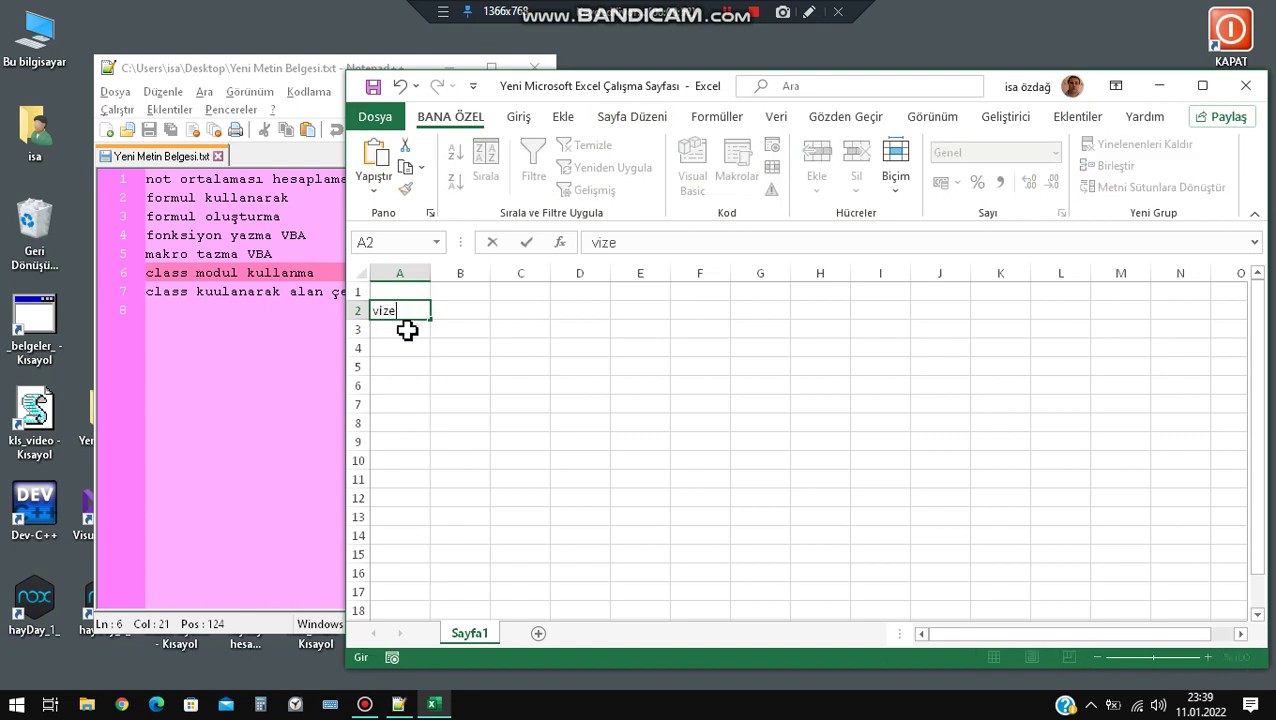
key("Return")
type("fi")
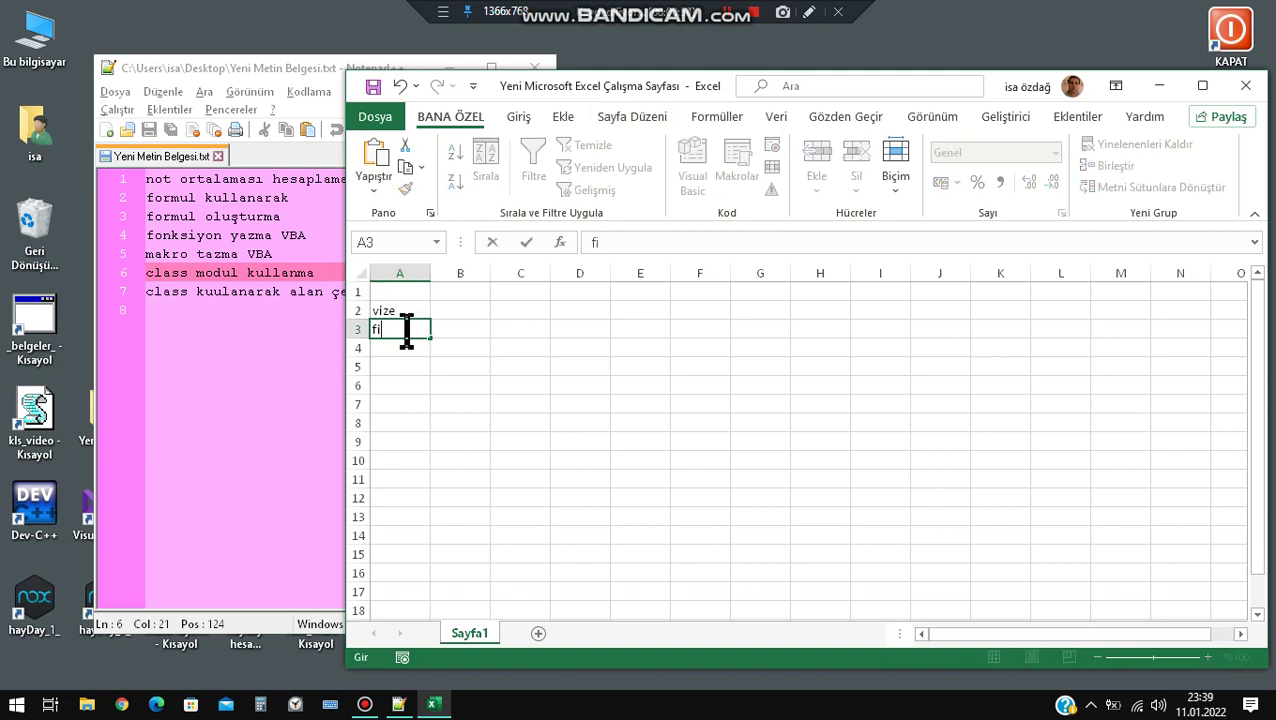
type("nal")
key("Return")
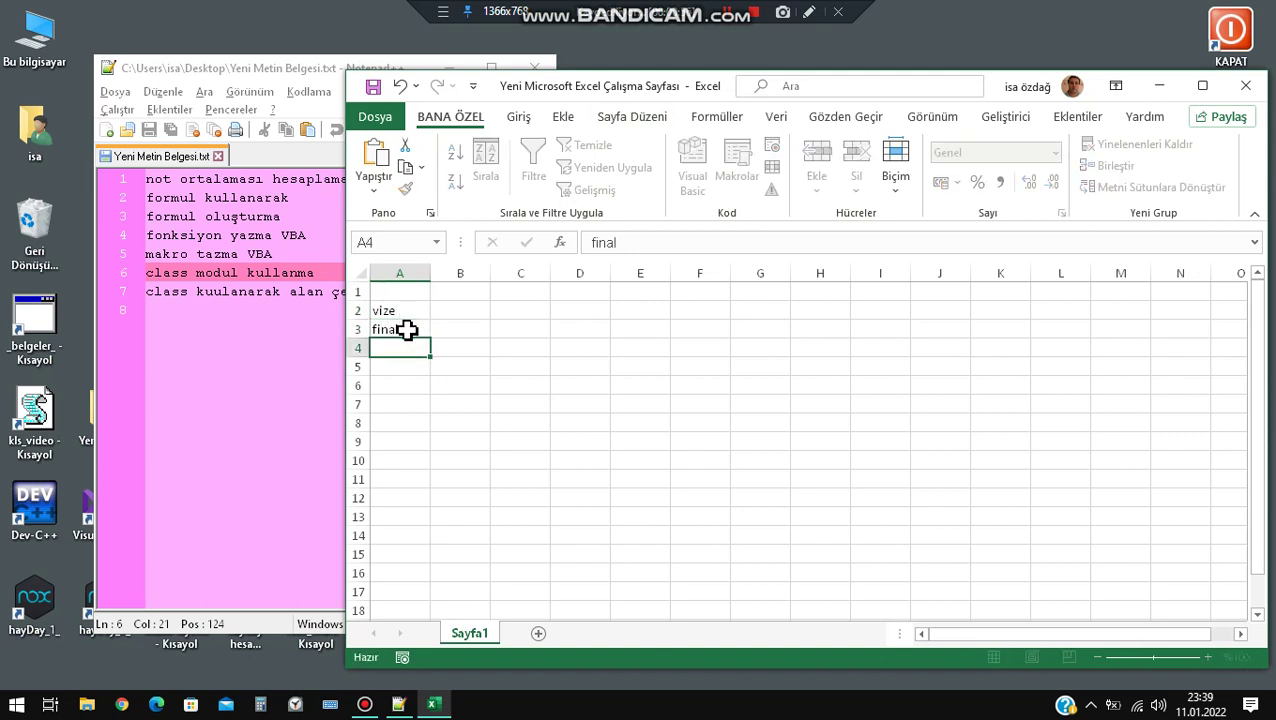
type("ortal")
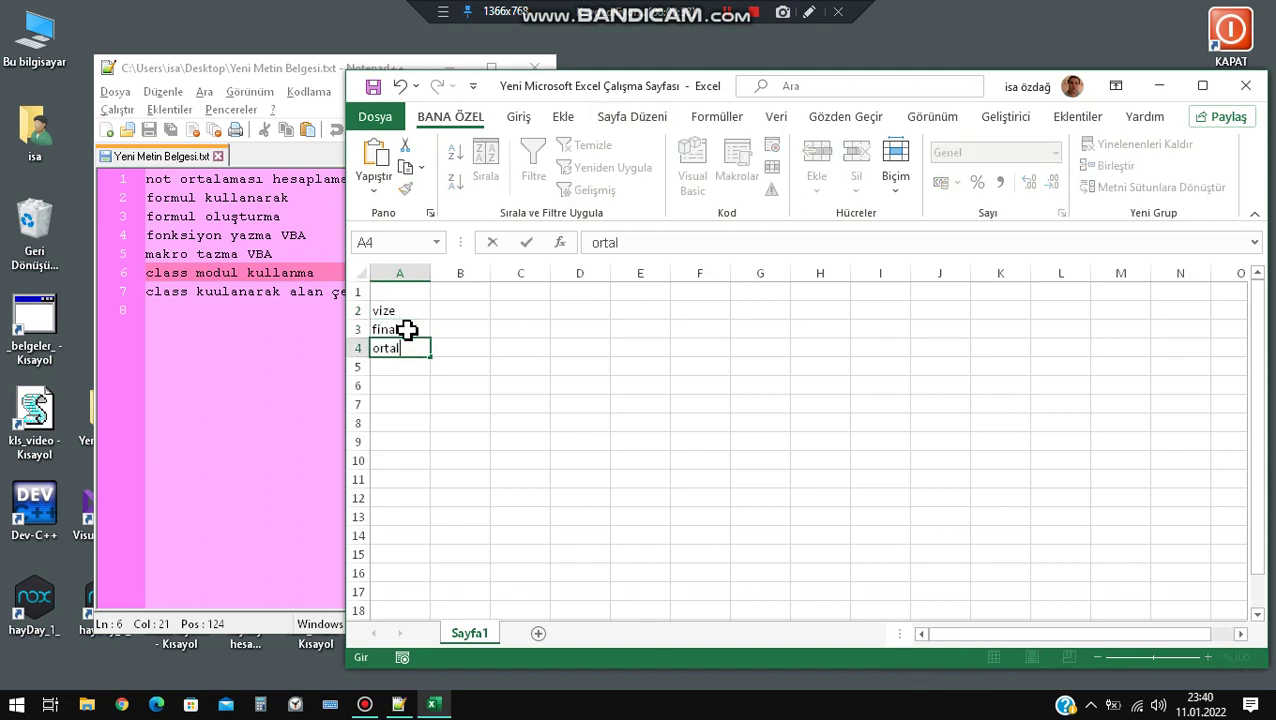
type("ama")
key("Tab")
Enter the scores 50 in B2 and 60 in B3.
key("Up")
key("Up")
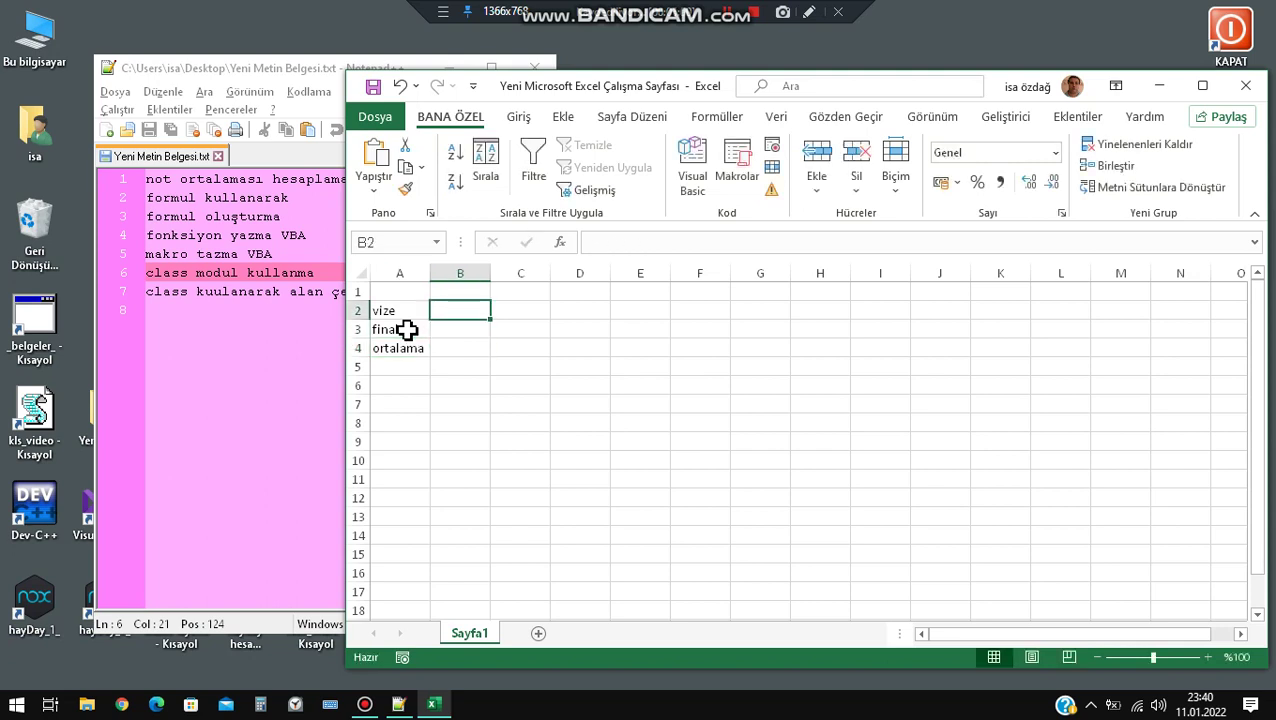
type("50")
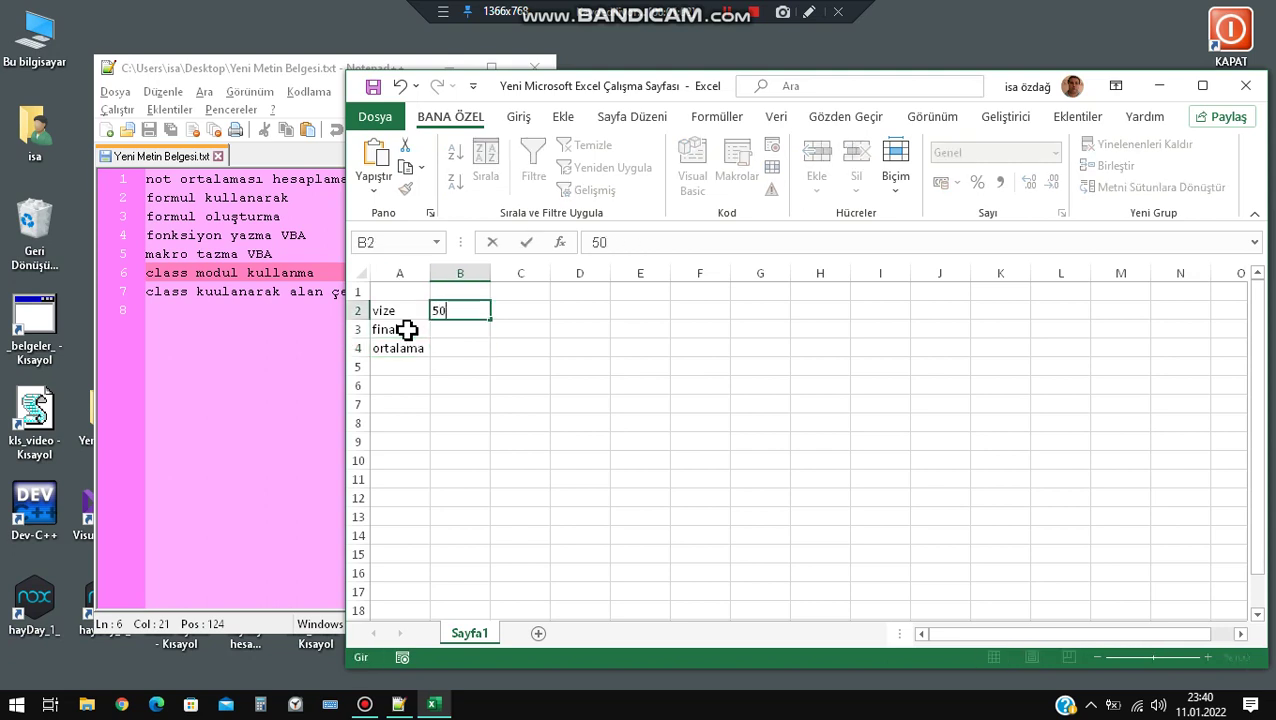
key("Return")
type("60")
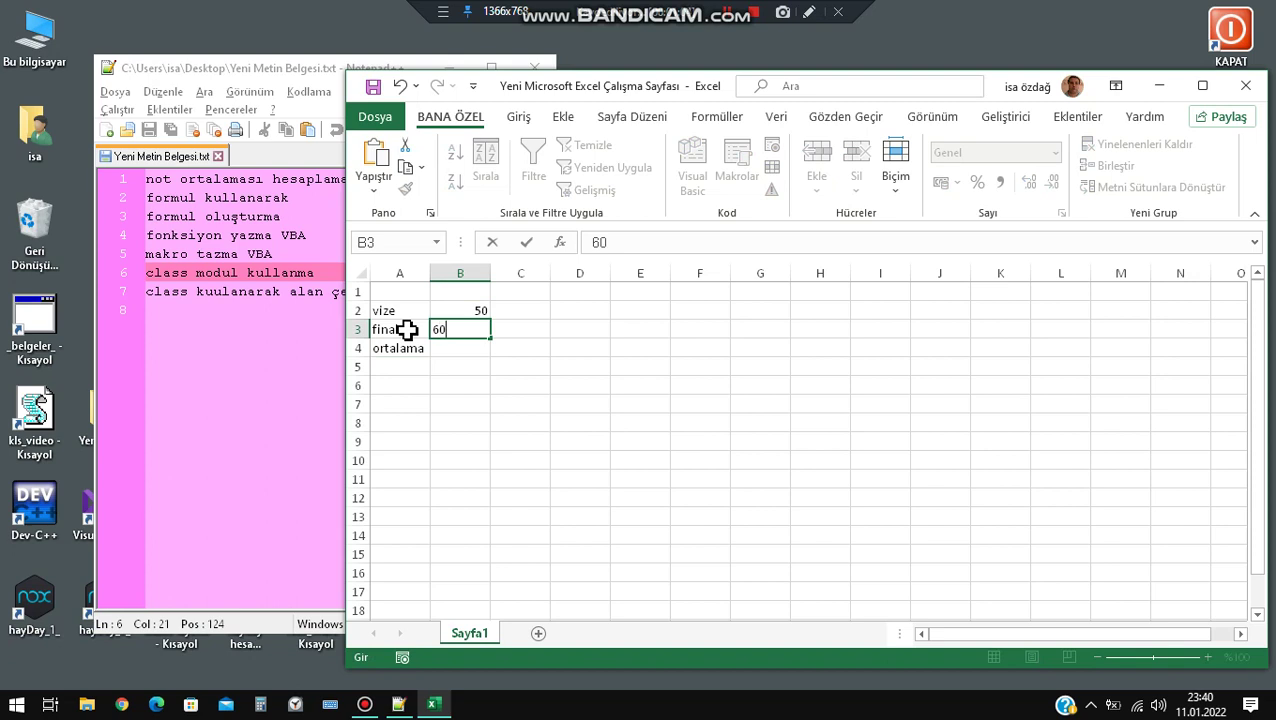
key("Return")
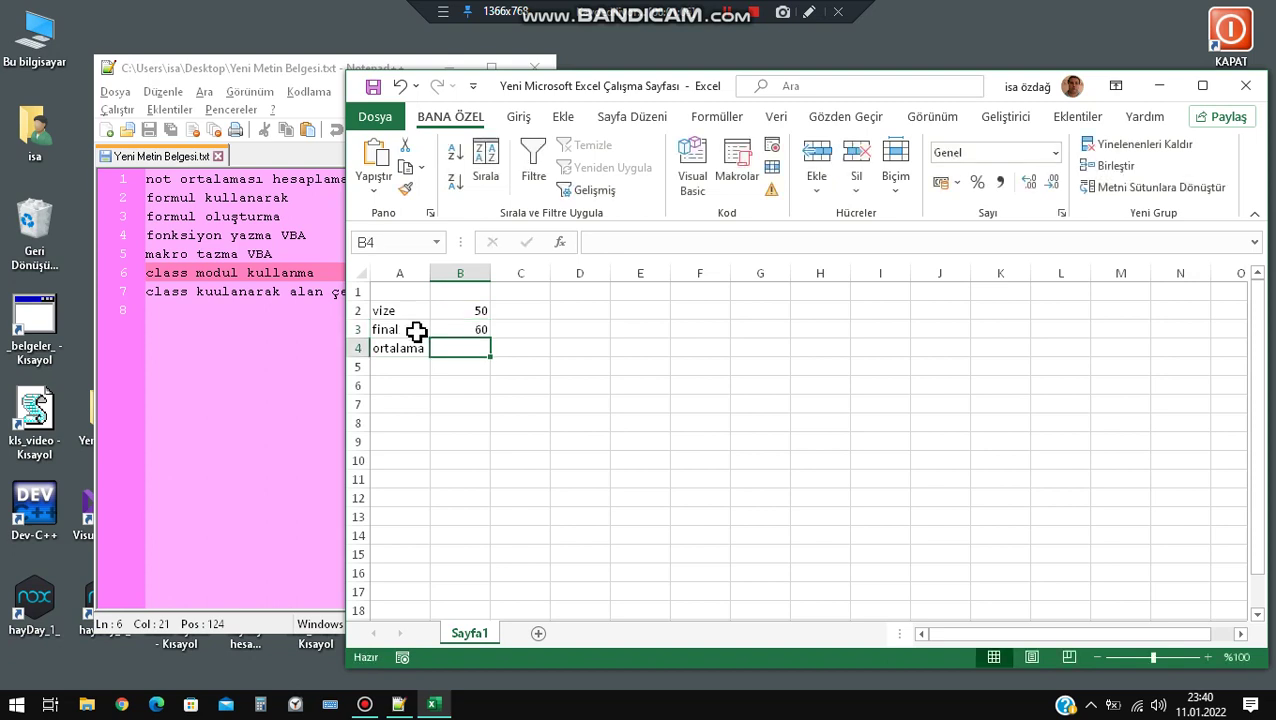
Enter =(B2*70/100)+(B3*70/100) in B4, referencing B2 and B3, so it shows 77.
left_click(610, 243)
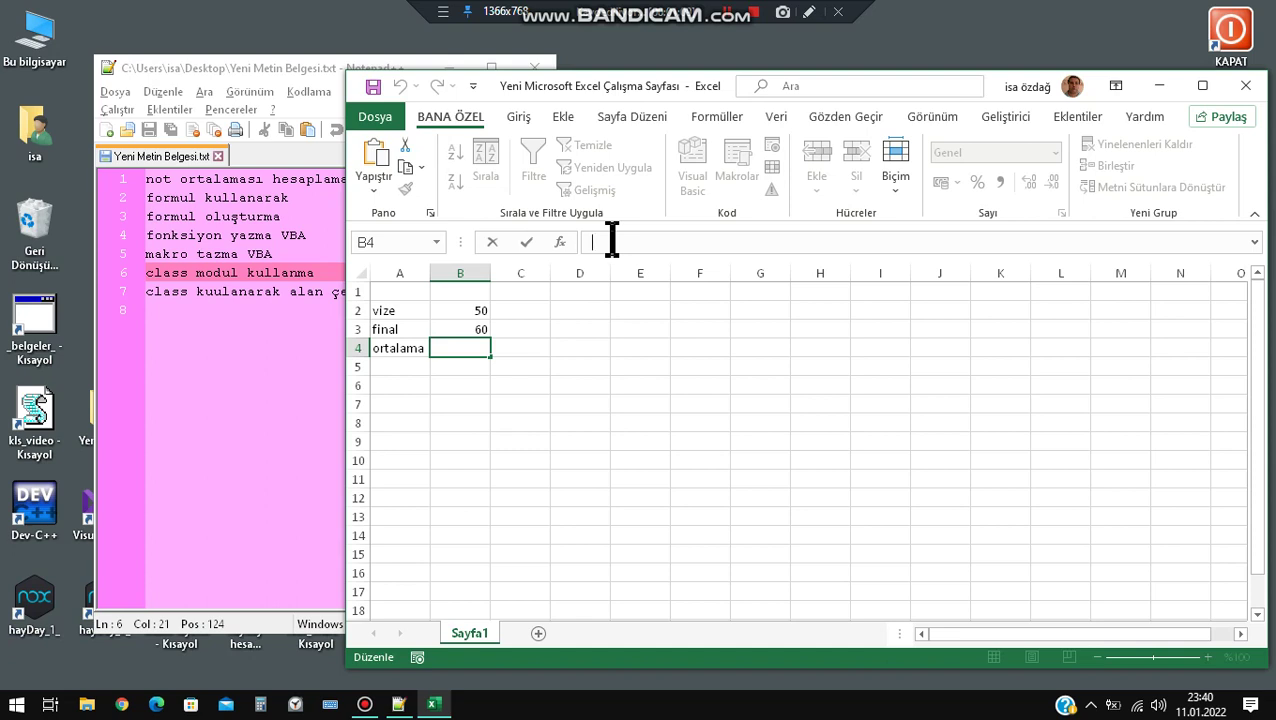
type("=")
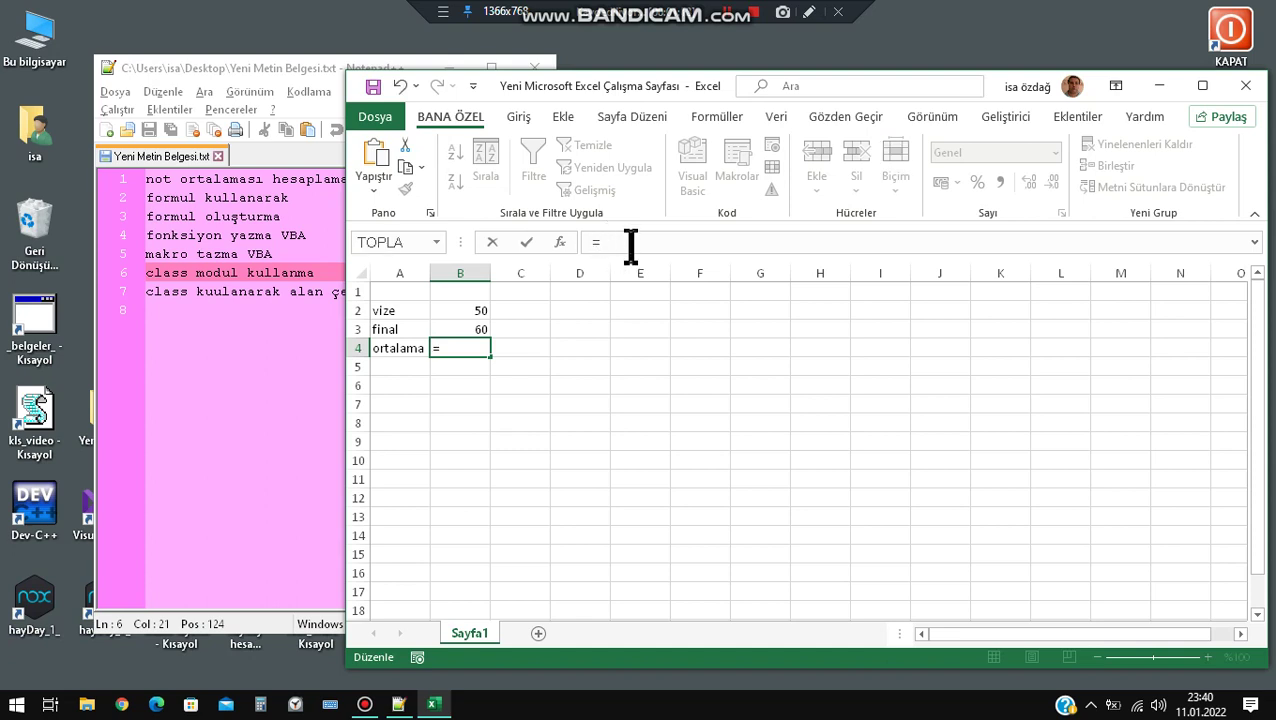
type("(")
type(")")
left_click(462, 310)
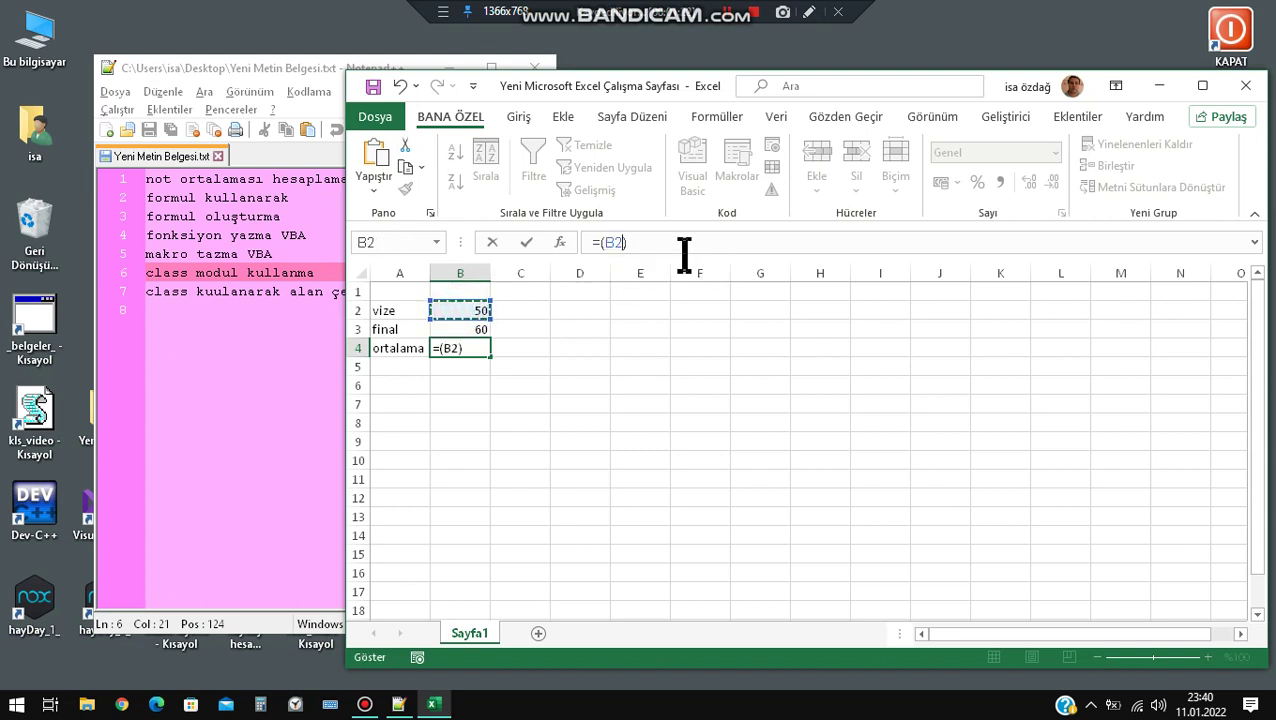
type("*")
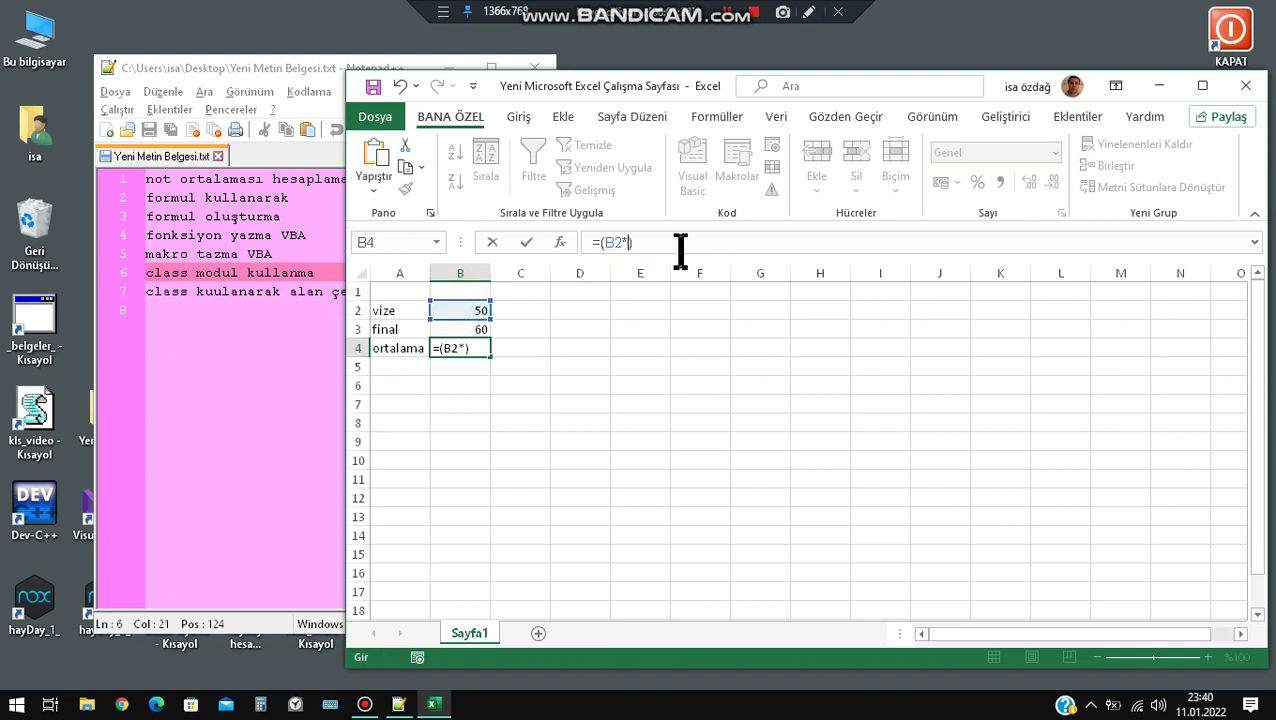
type("70/")
type("100")
left_click(689, 245)
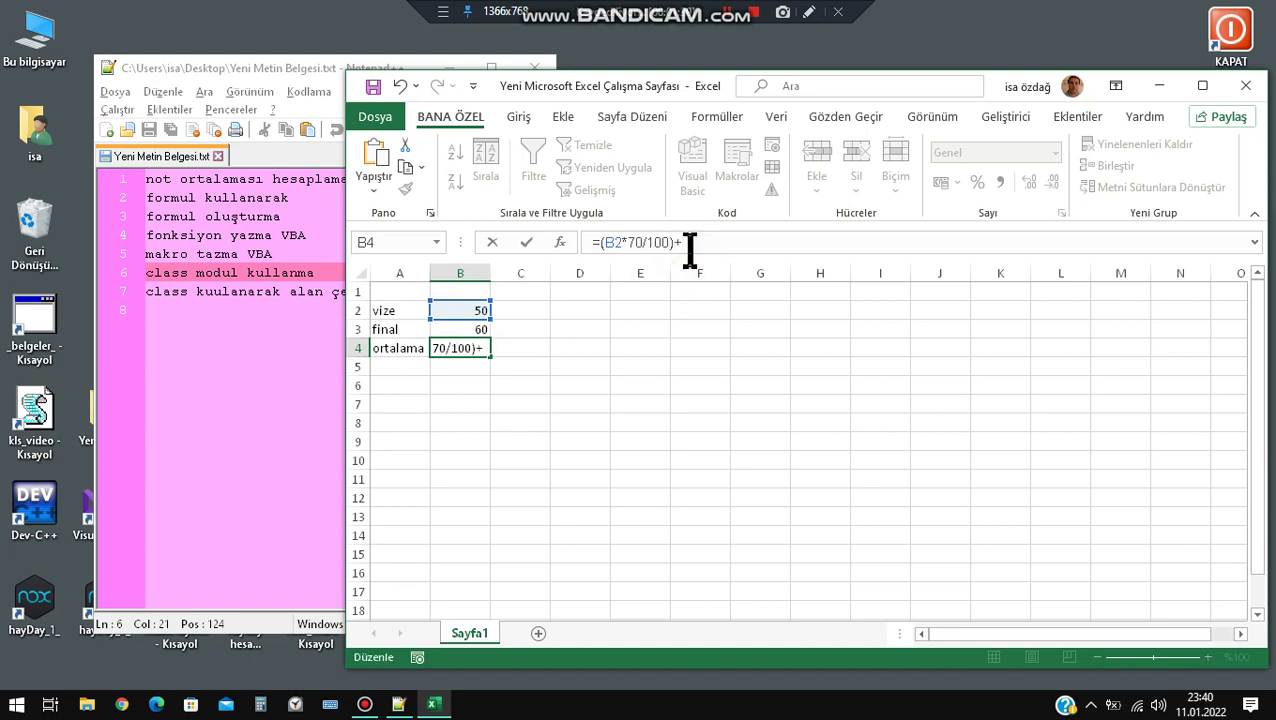
type("(")
type(")")
left_click(461, 330)
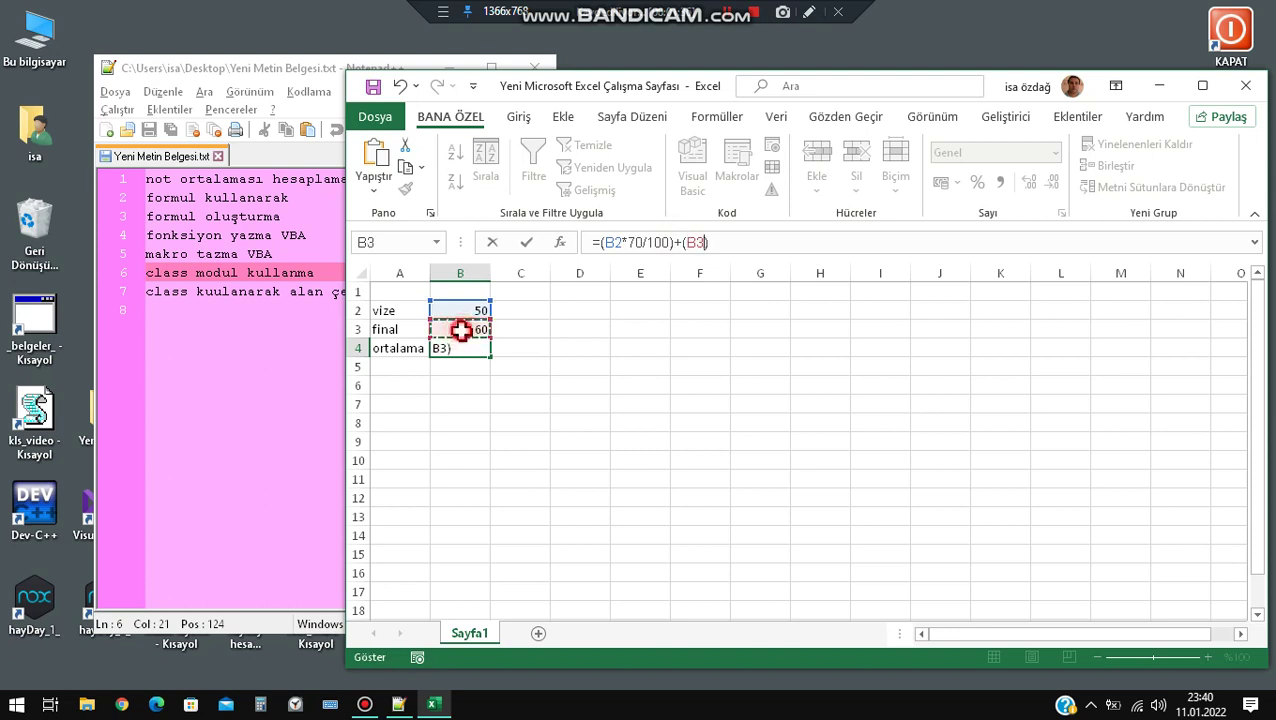
type("*")
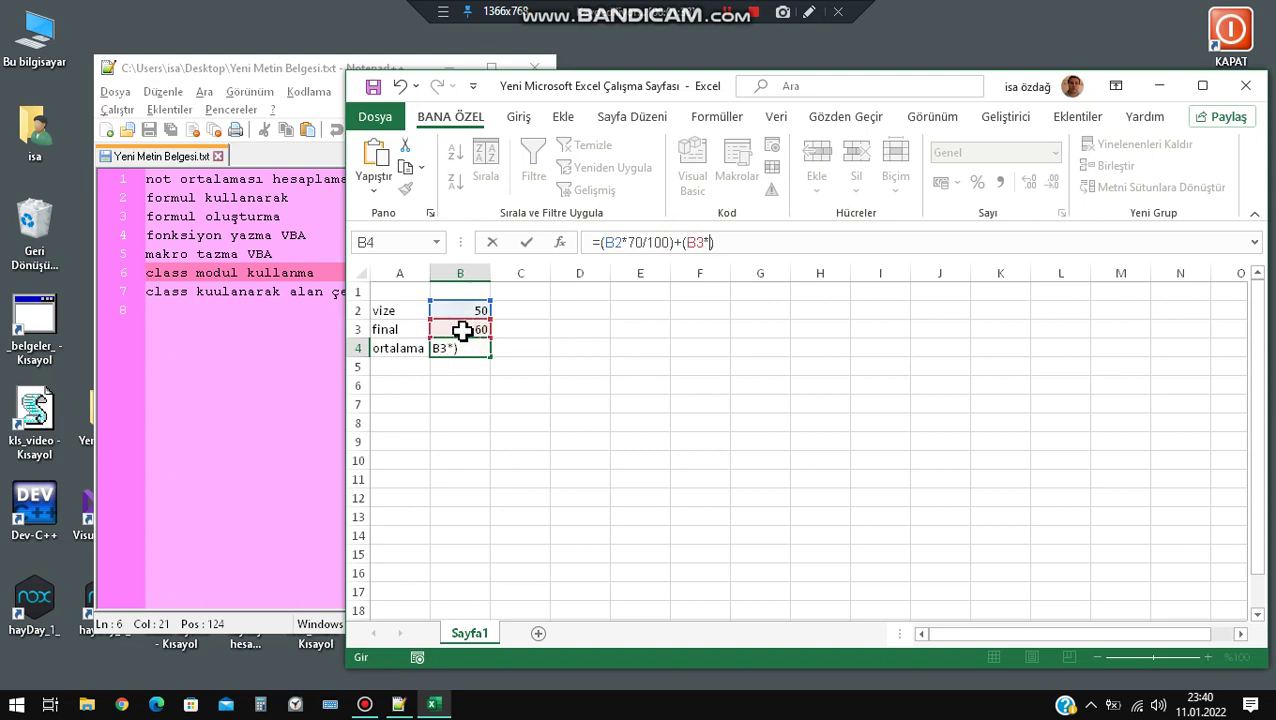
type("70/1")
type("00")
left_click(795, 241)
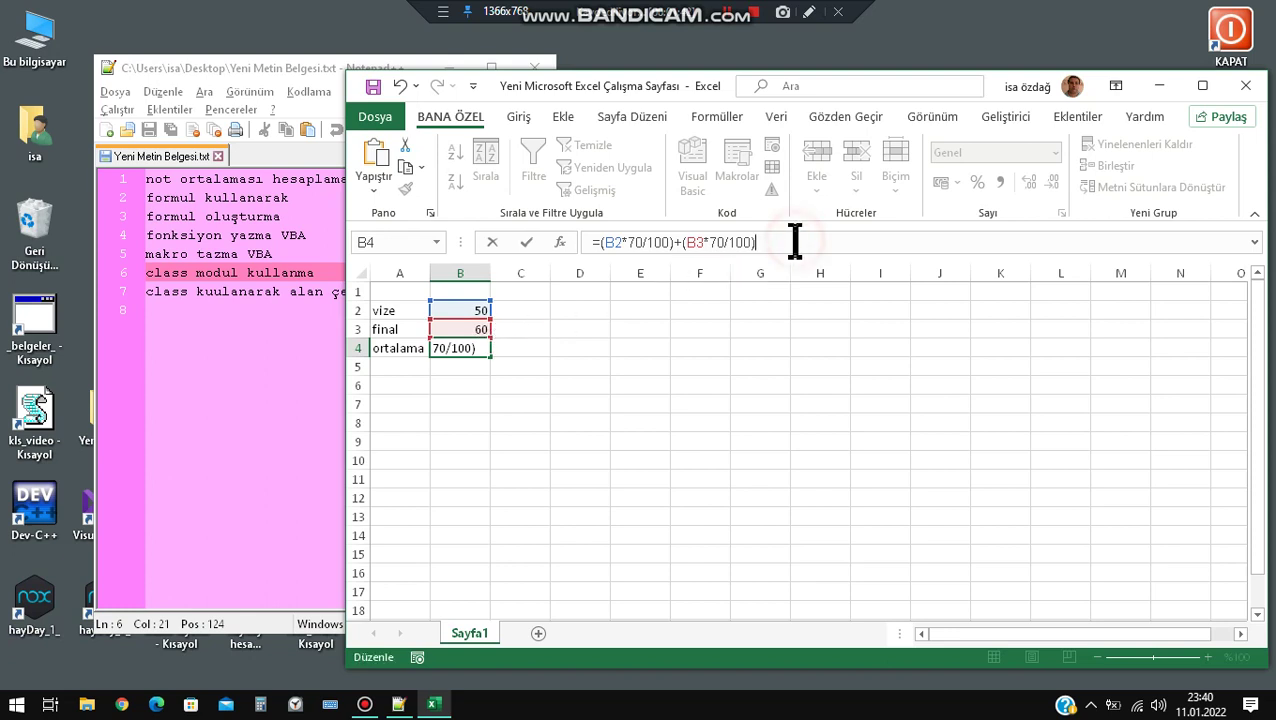
key("Return")
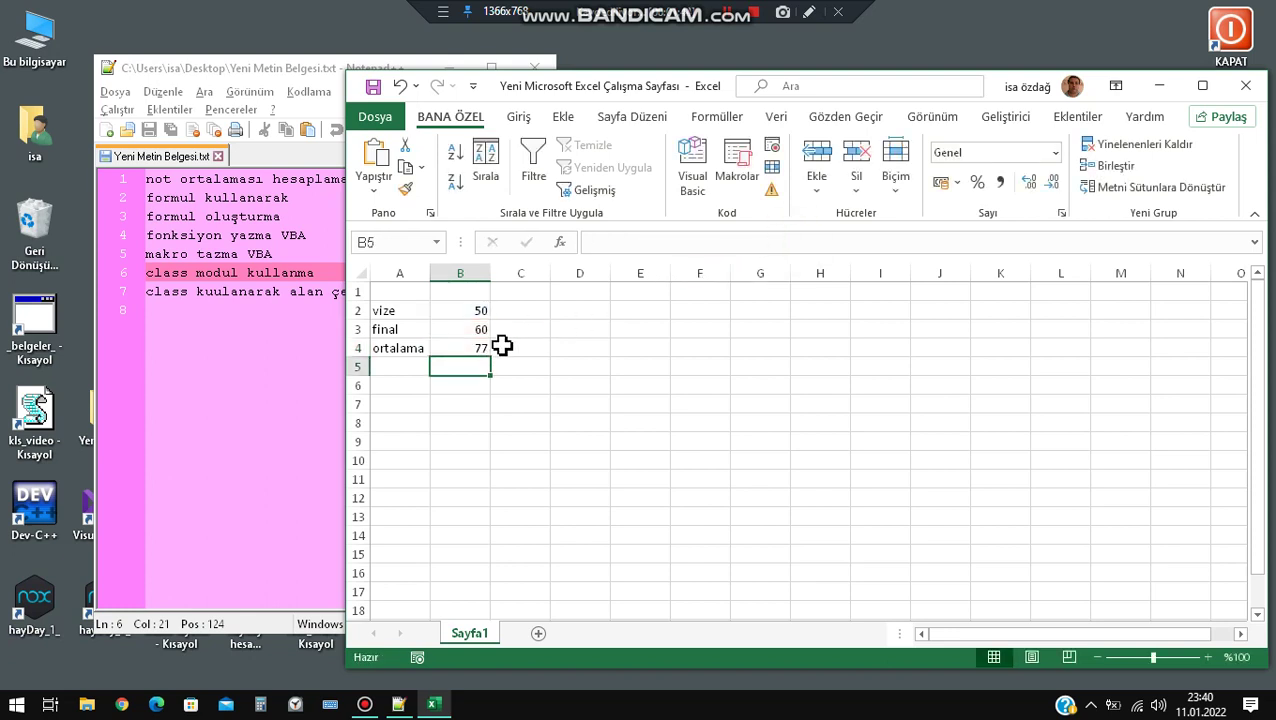
Wrap each 70/100 weight in the B4 formula in its own parentheses.
left_click(473, 346)
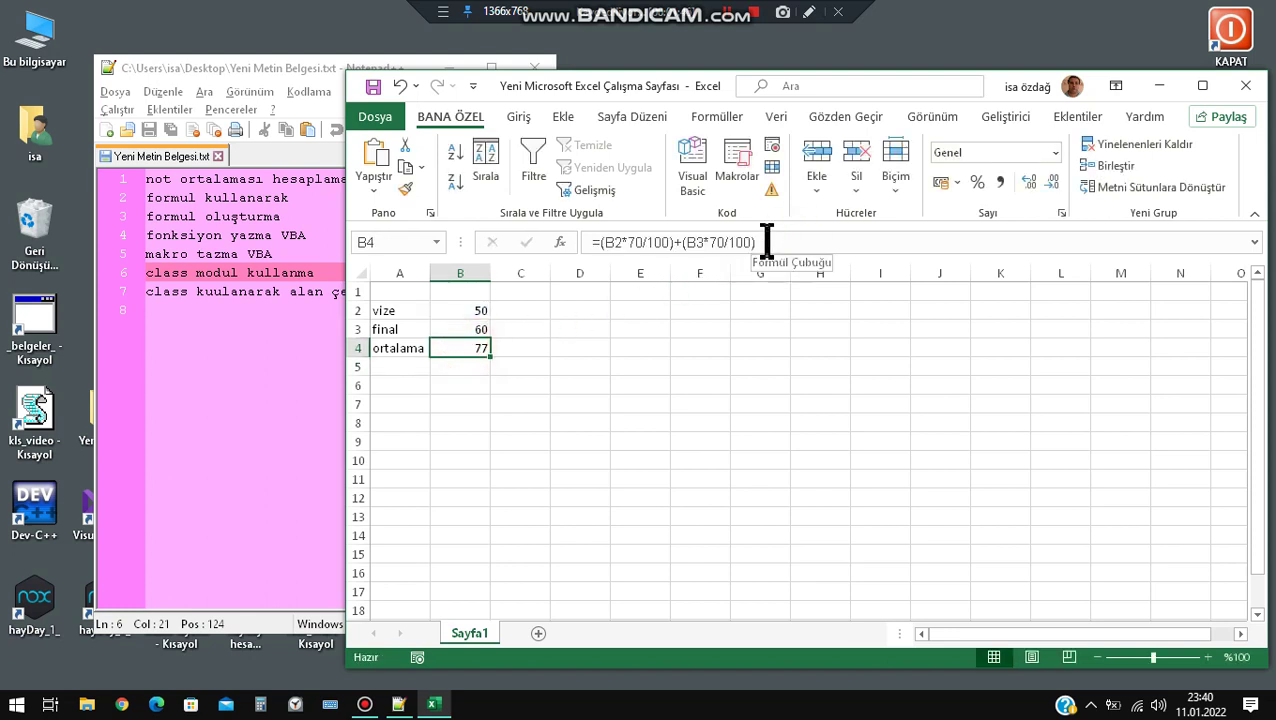
left_click(630, 242)
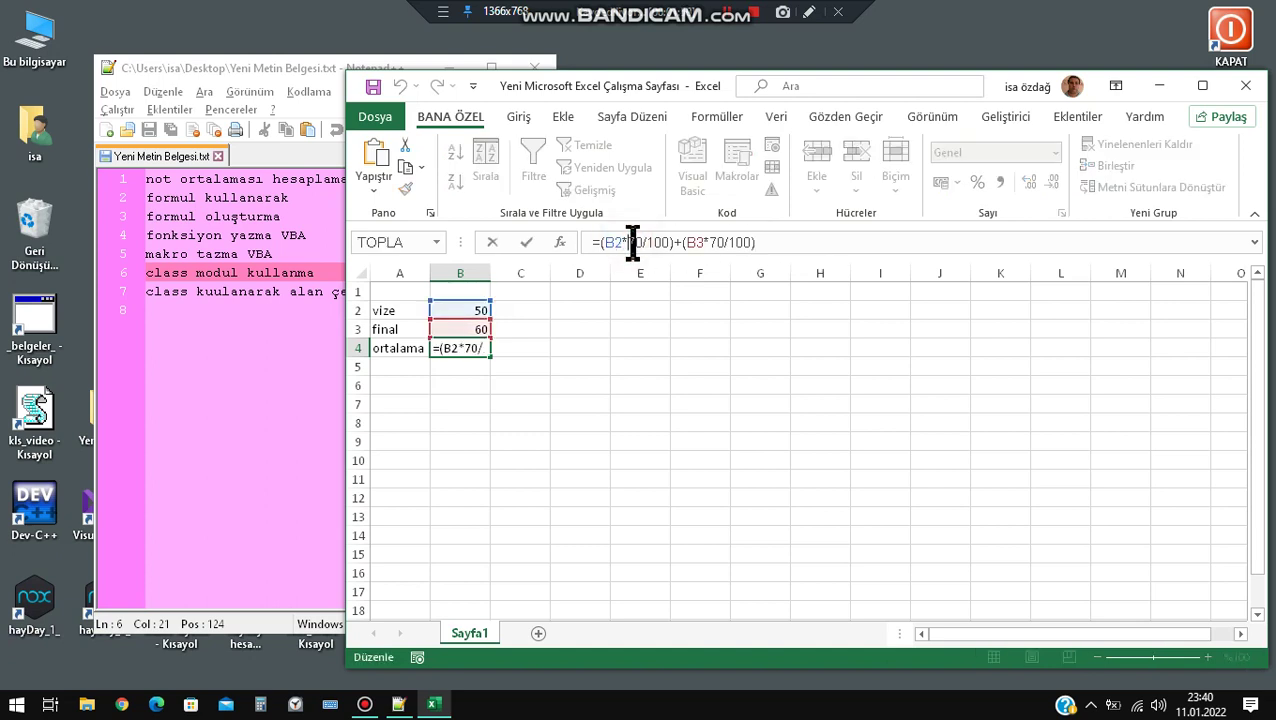
type("(")
left_click(678, 242)
type(")")
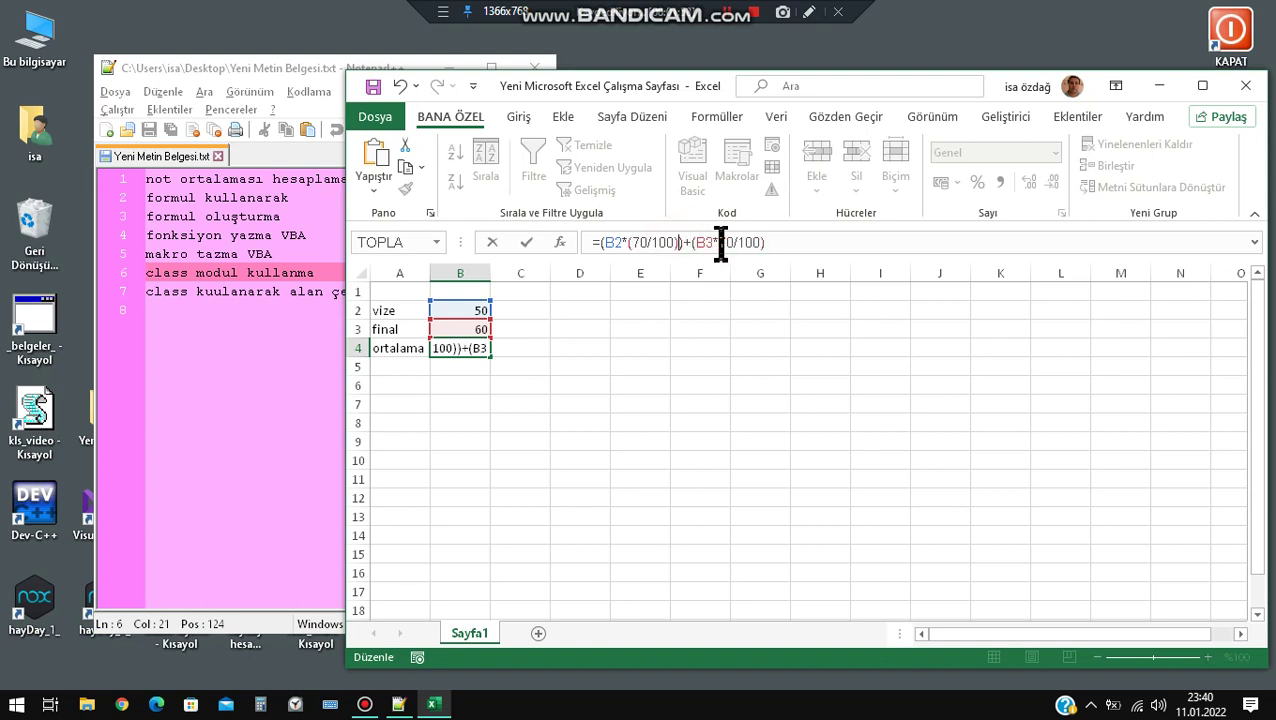
left_click(720, 242)
type("()")
key("Return")
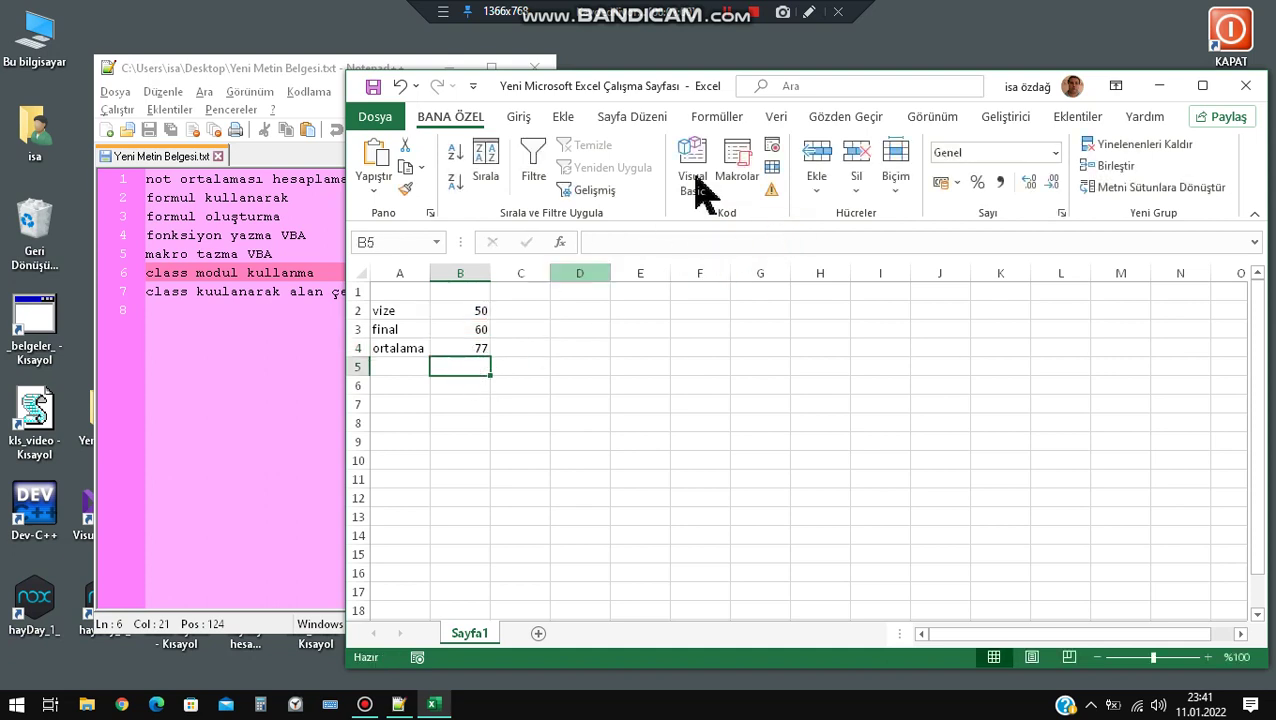
Change the vize weight in B4 to 30/100 so the average shows 57.
key("Up")
key("F2")
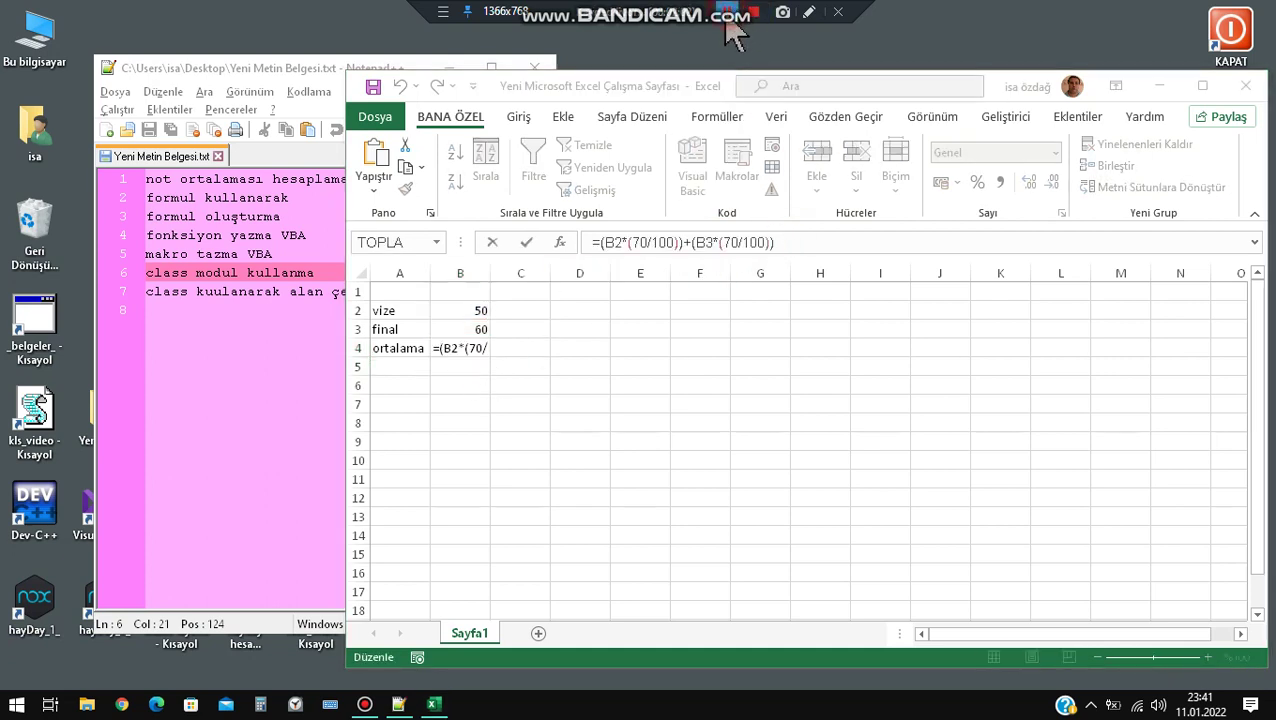
left_click(638, 242)
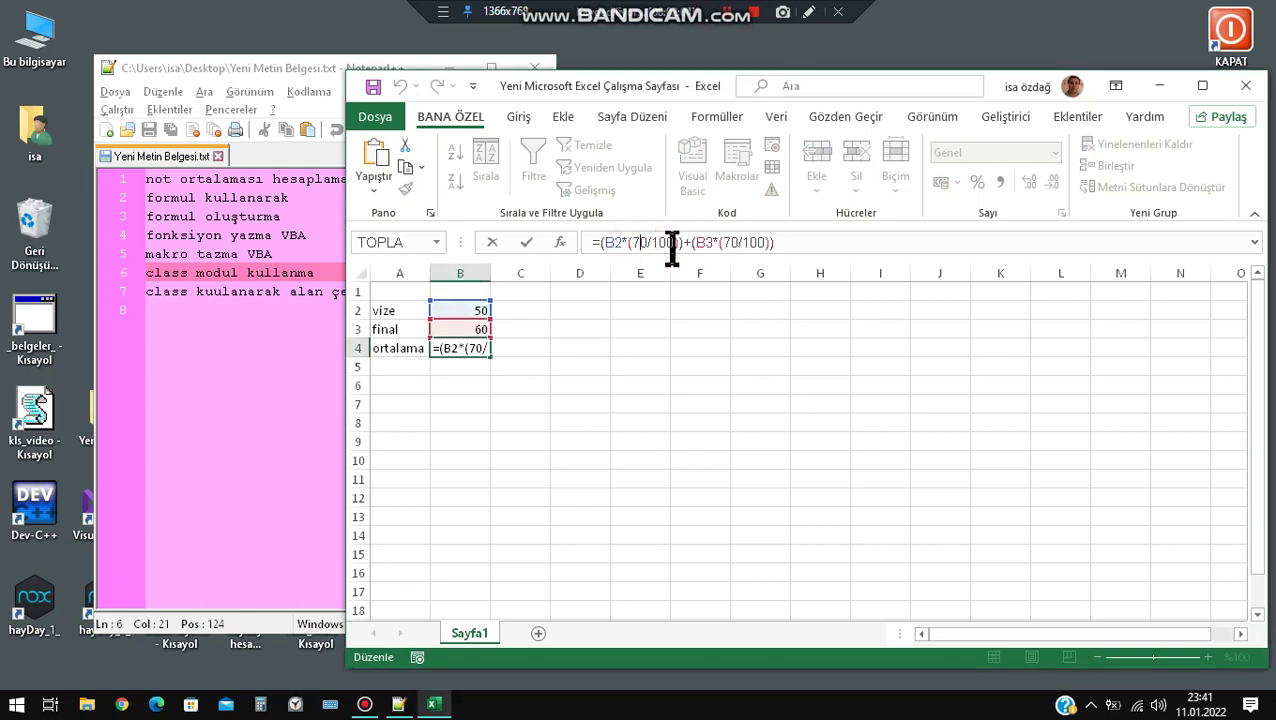
key("BackSpace")
type("3")
left_click(778, 242)
key("Return")
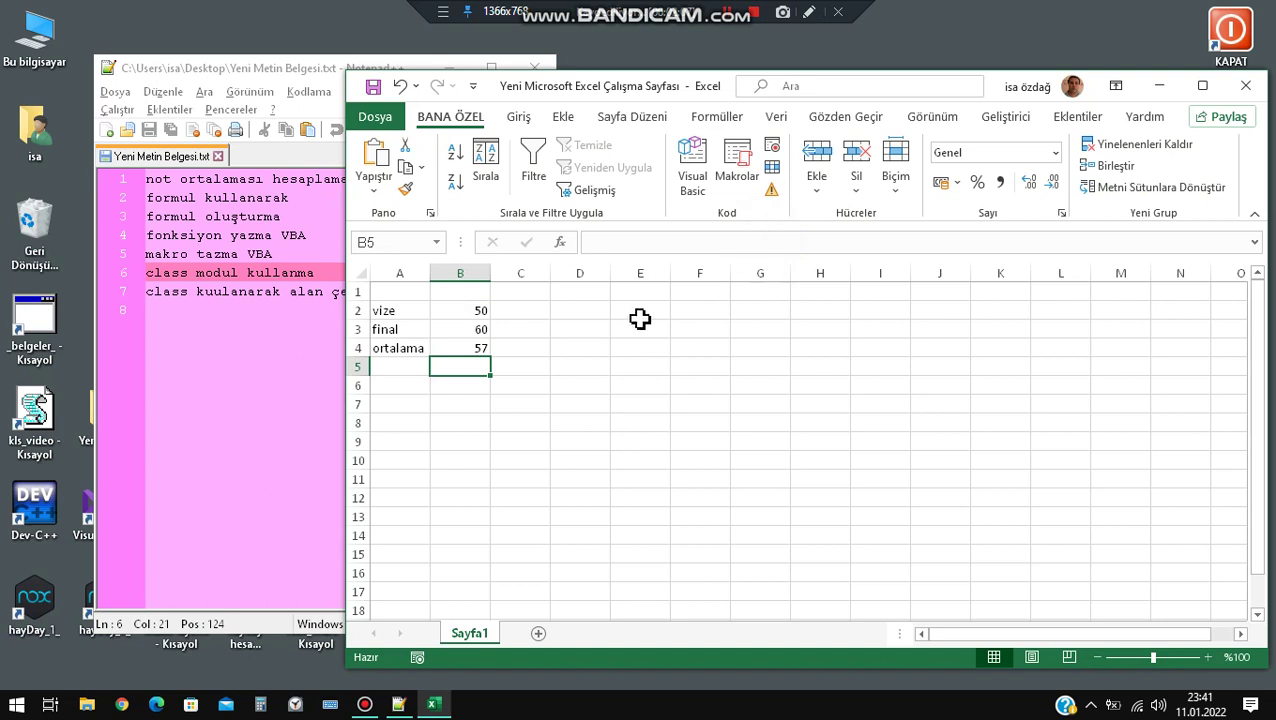
Check the B4 and B2 values, then select C2 for the next score.
left_click(481, 346)
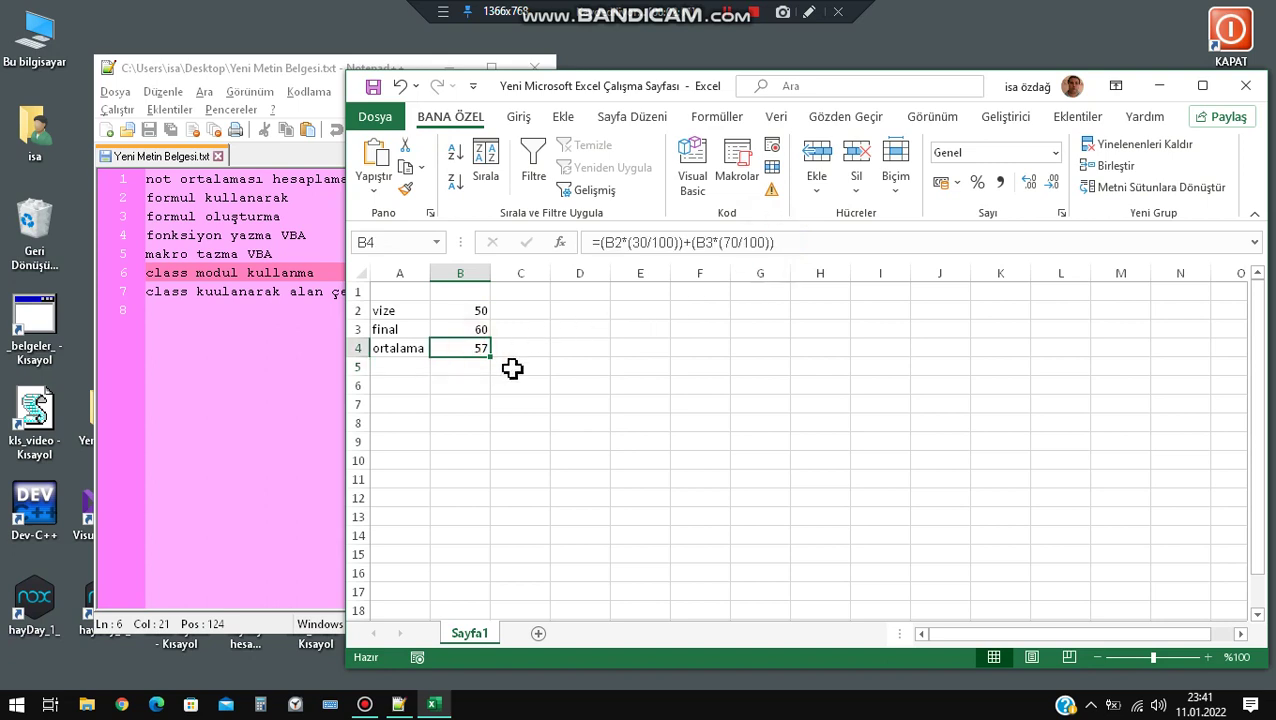
left_click(464, 313)
left_click(473, 345)
left_click(474, 316)
left_click(531, 311)
left_click(531, 289)
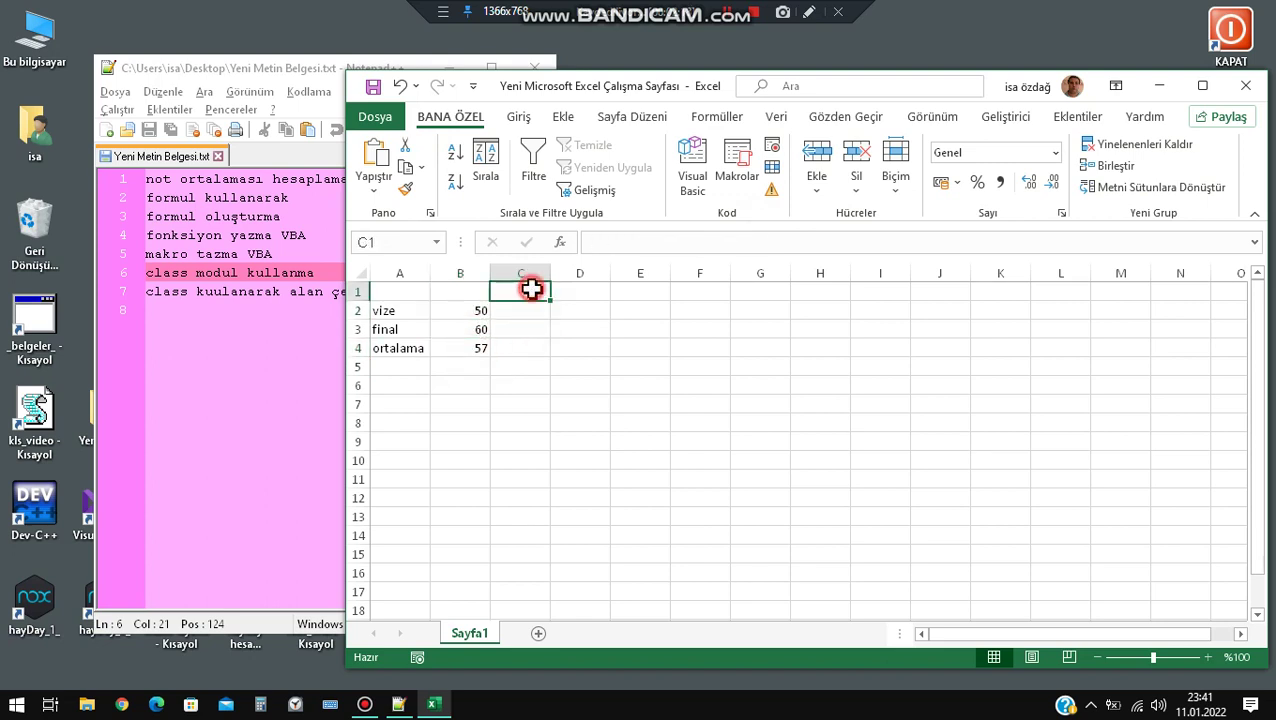
left_click(530, 310)
Enter 50 in C2 and 60 in C3, then launch the Visual Basic editor.
type("50")
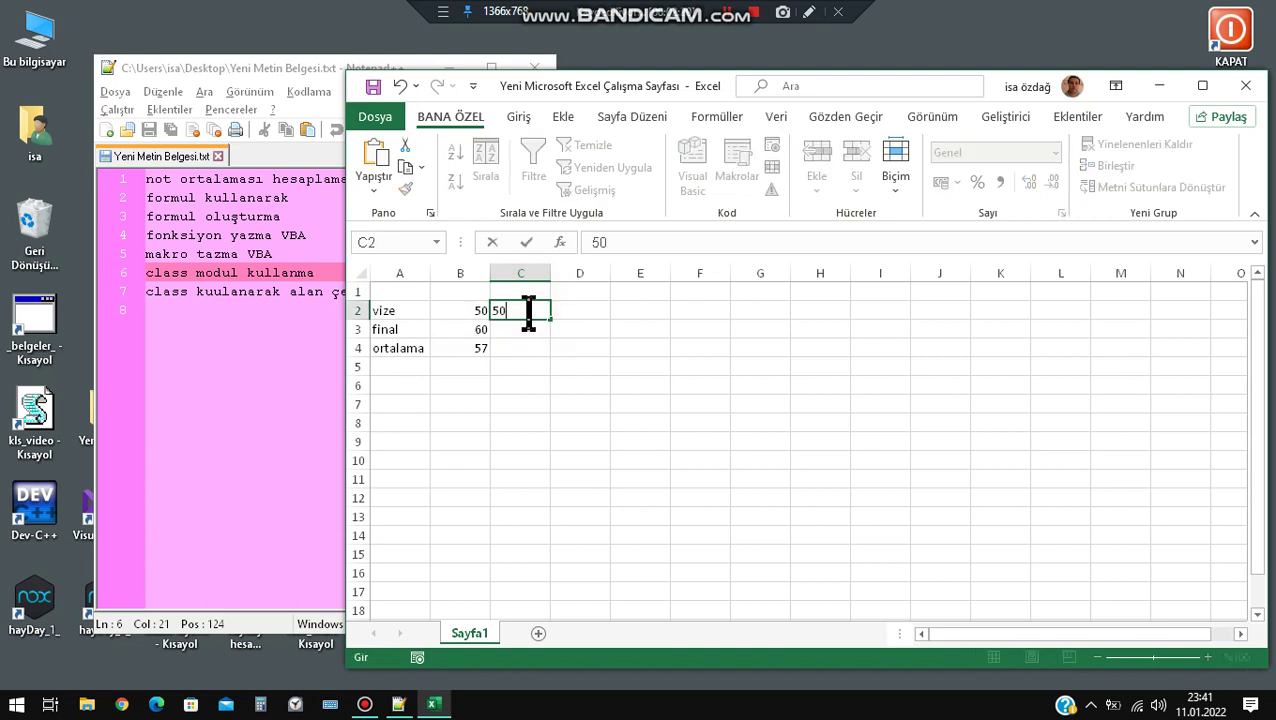
key("Return")
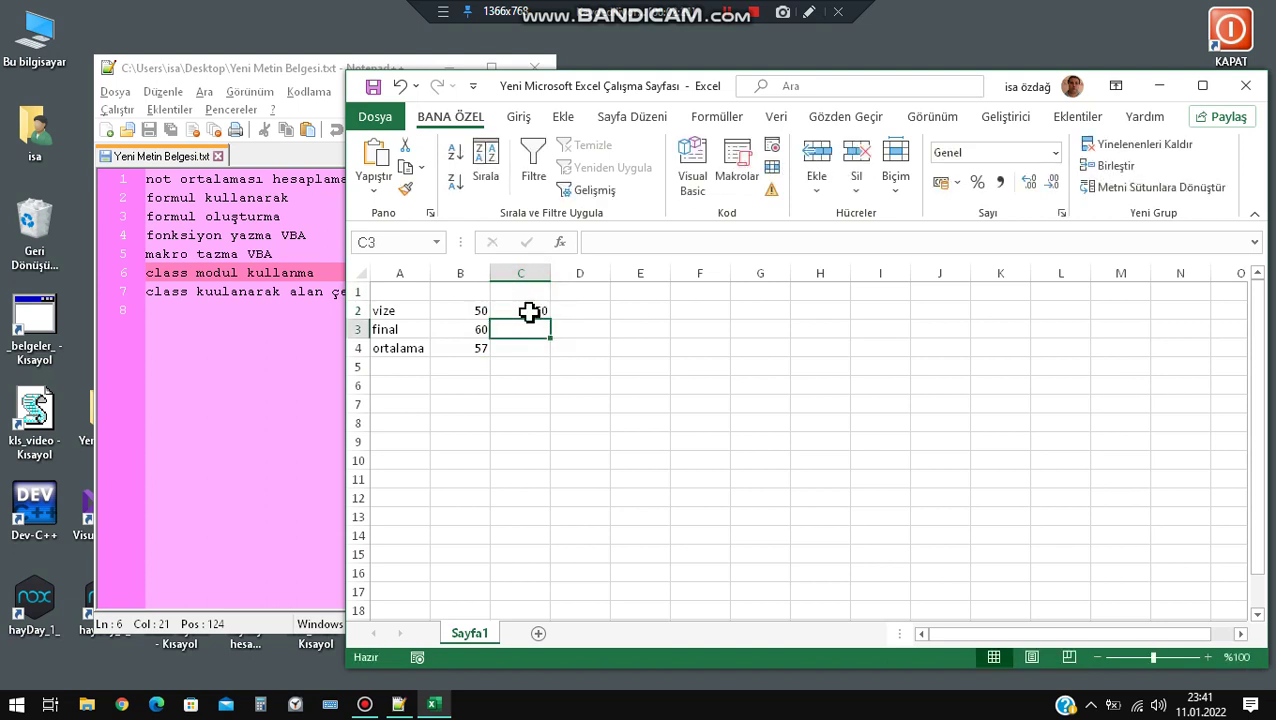
type("60")
key("Tab")
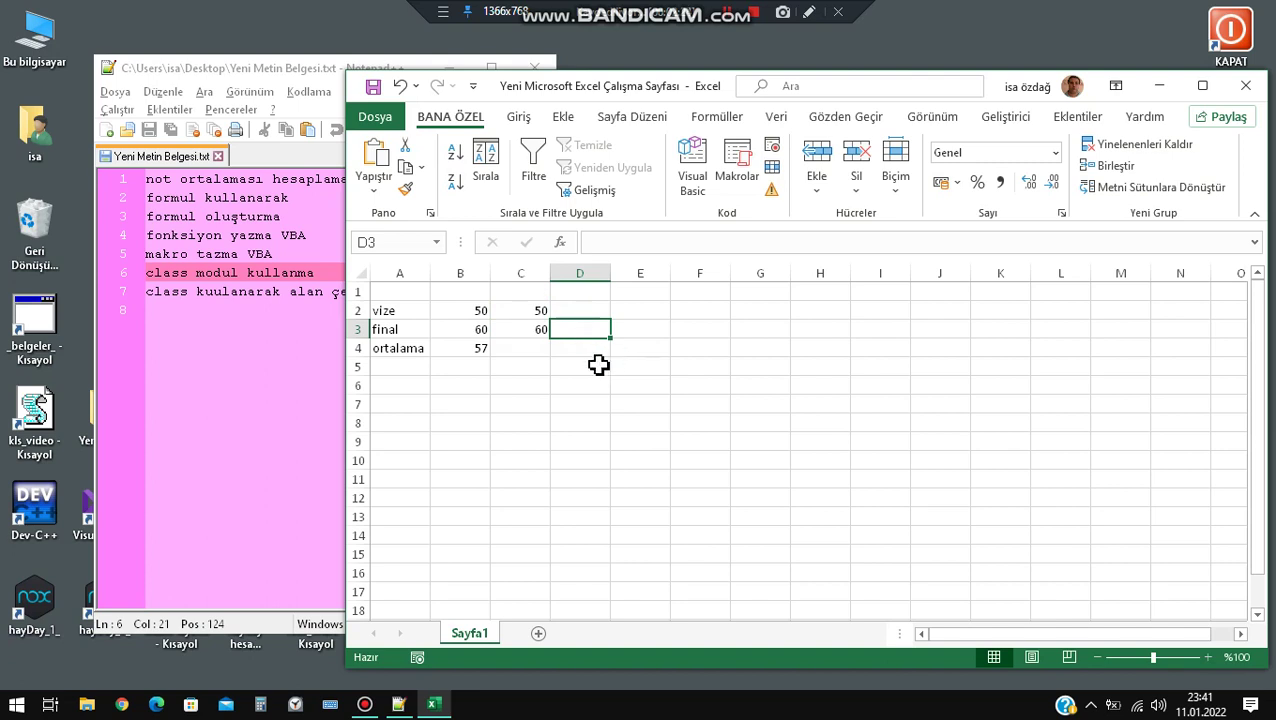
left_click(478, 348)
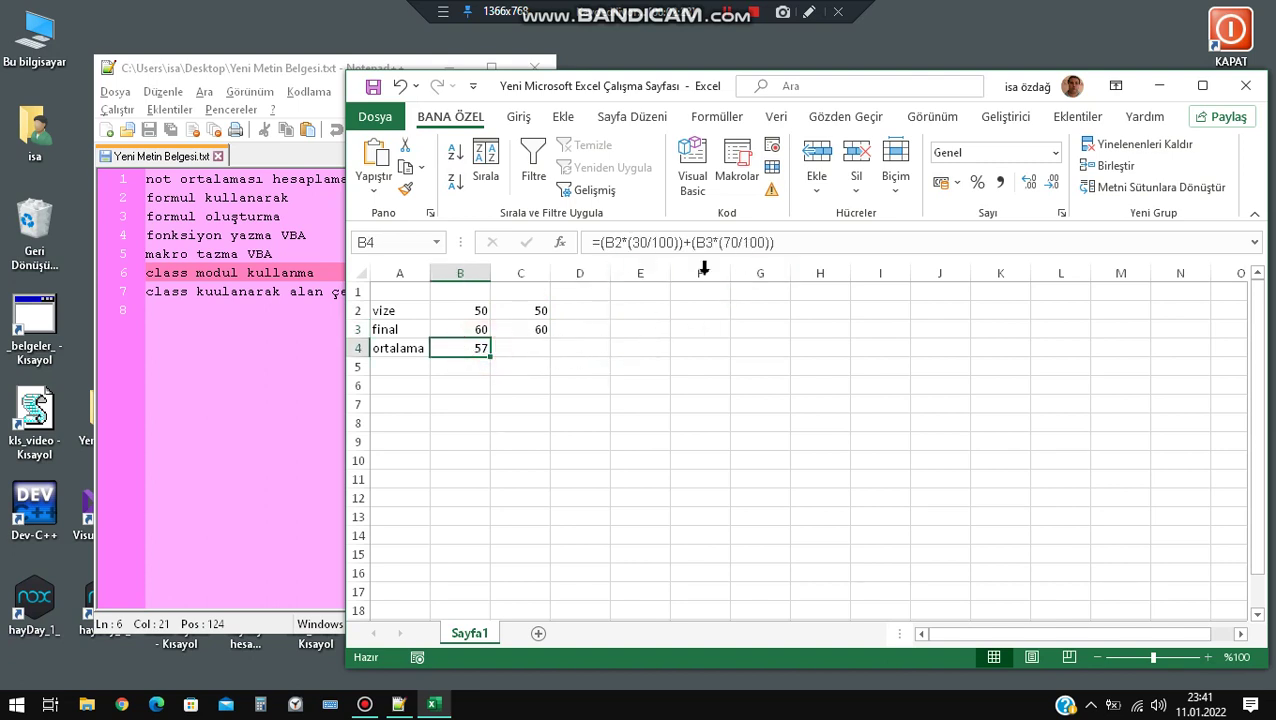
left_click(693, 165)
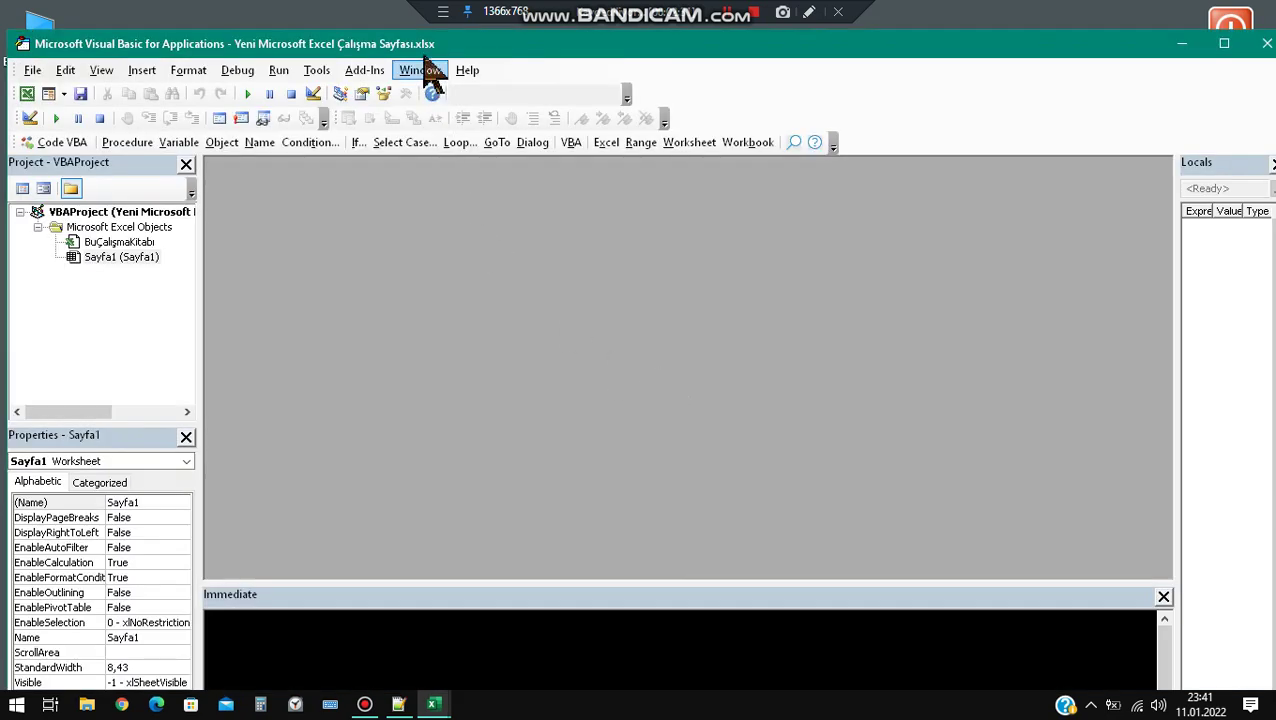
Arrange the VBA editor window and insert a new module into the project.
left_click_drag(421, 55, 820, 85)
left_click(780, 75)
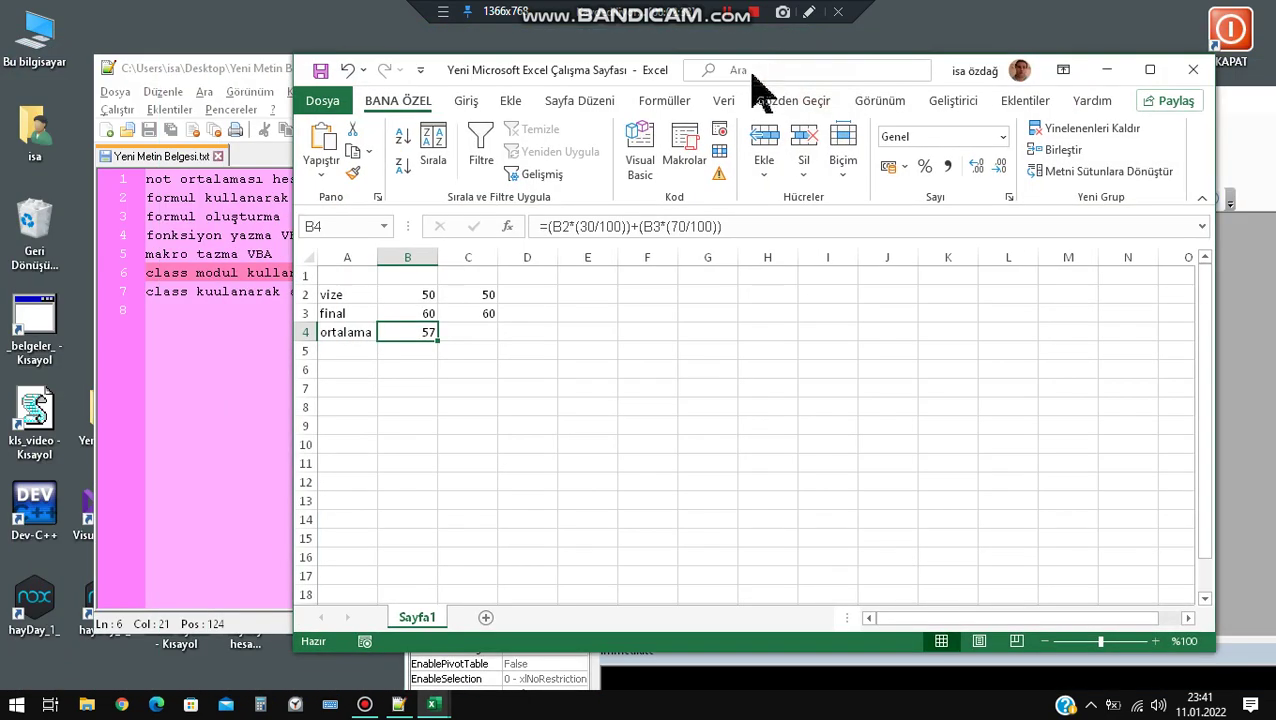
left_click(1239, 352)
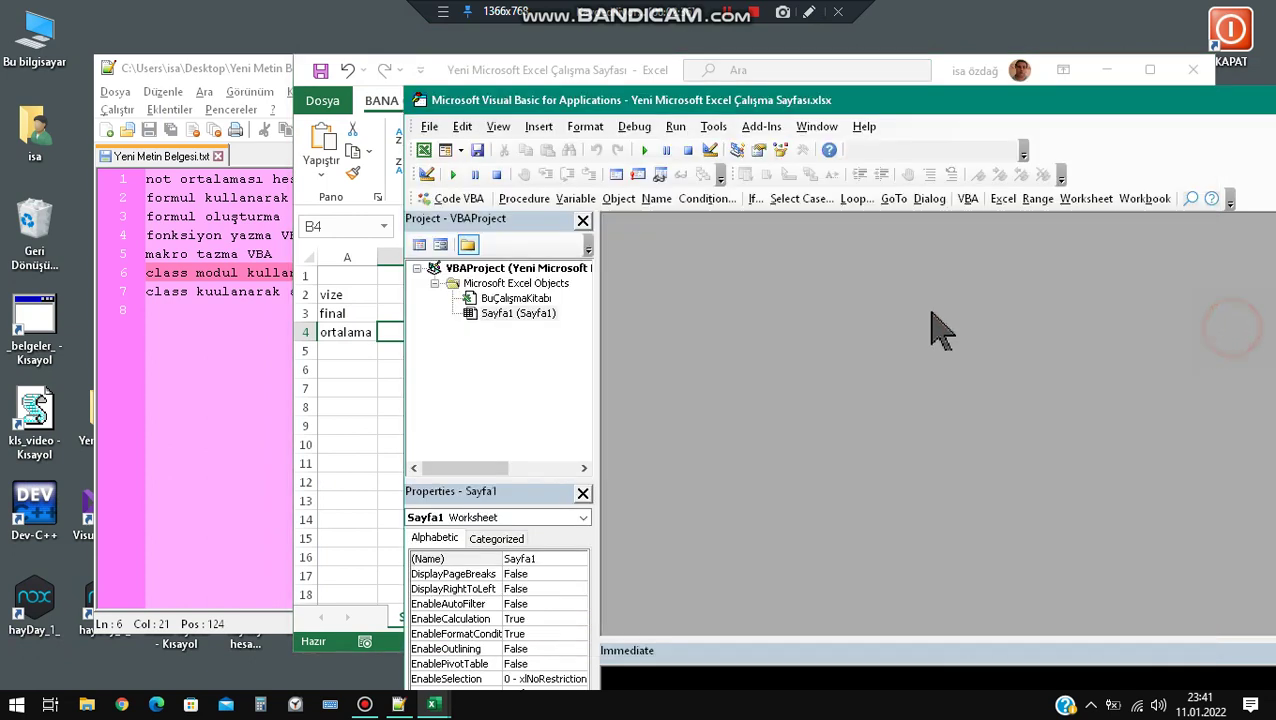
left_click(518, 313)
right_click(508, 314)
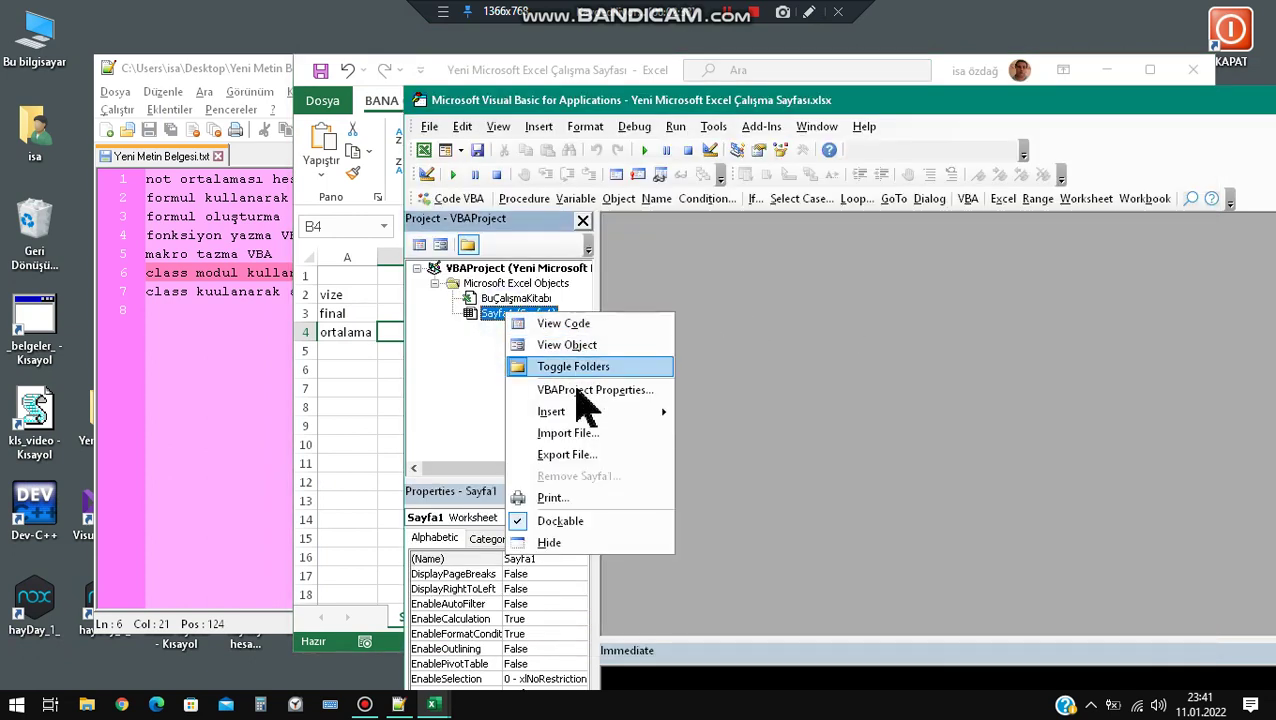
left_click(758, 433)
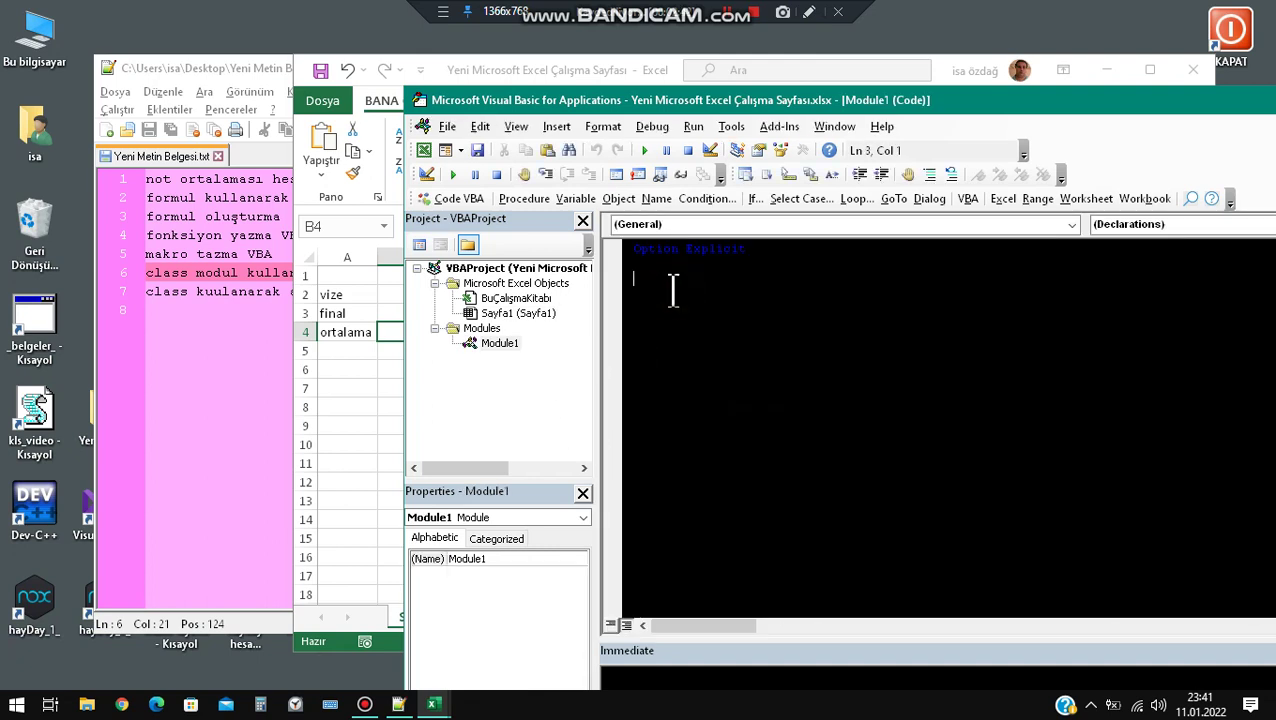
Declare Function final hesapla(vize As Double, final As Double) As Double in Module1.
type("fu")
type("nctio")
type("n")
type(" fina")
type("l hesa")
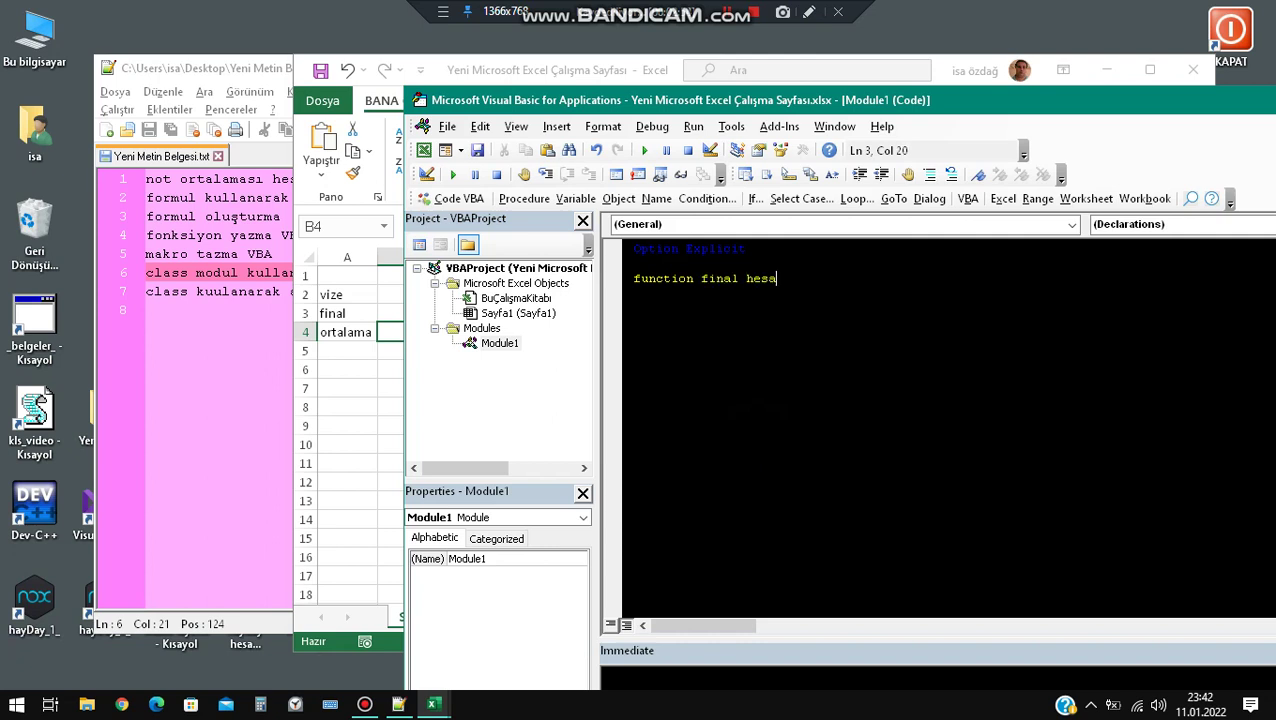
type("pla(")
type(")")
key("BackSpace")
type("vize")
type(" as do")
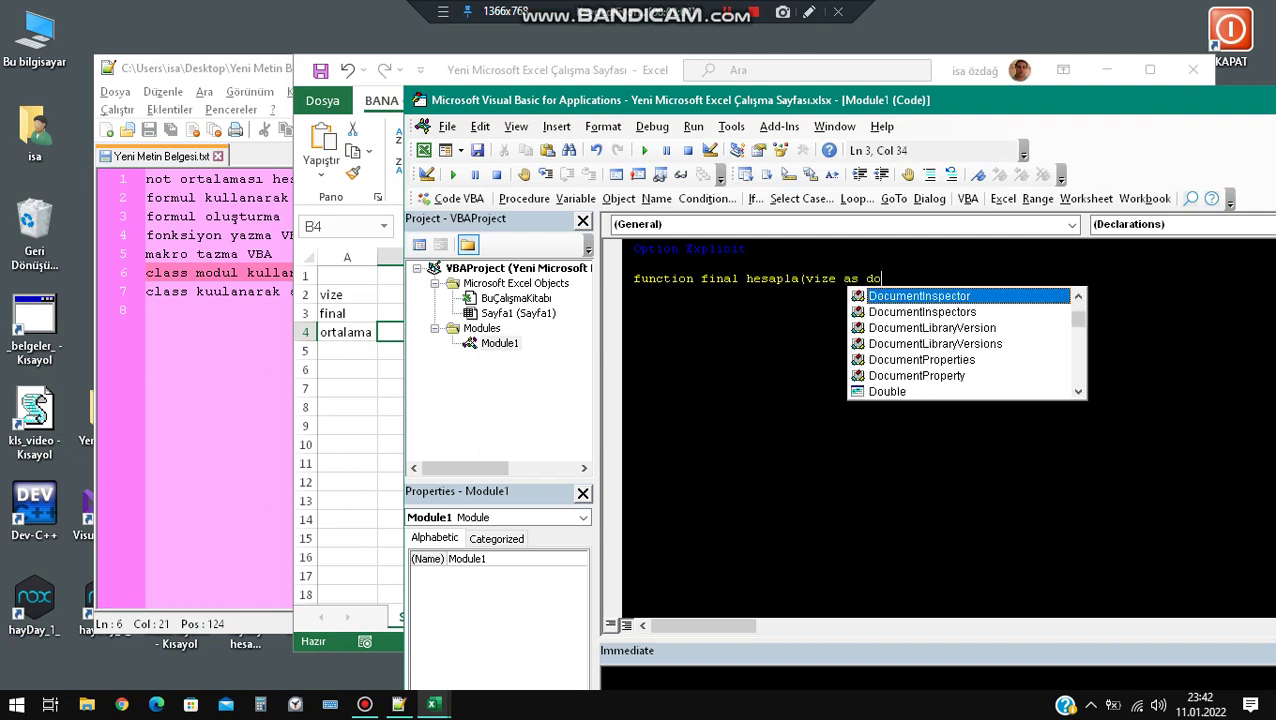
type("u")
key("Tab")
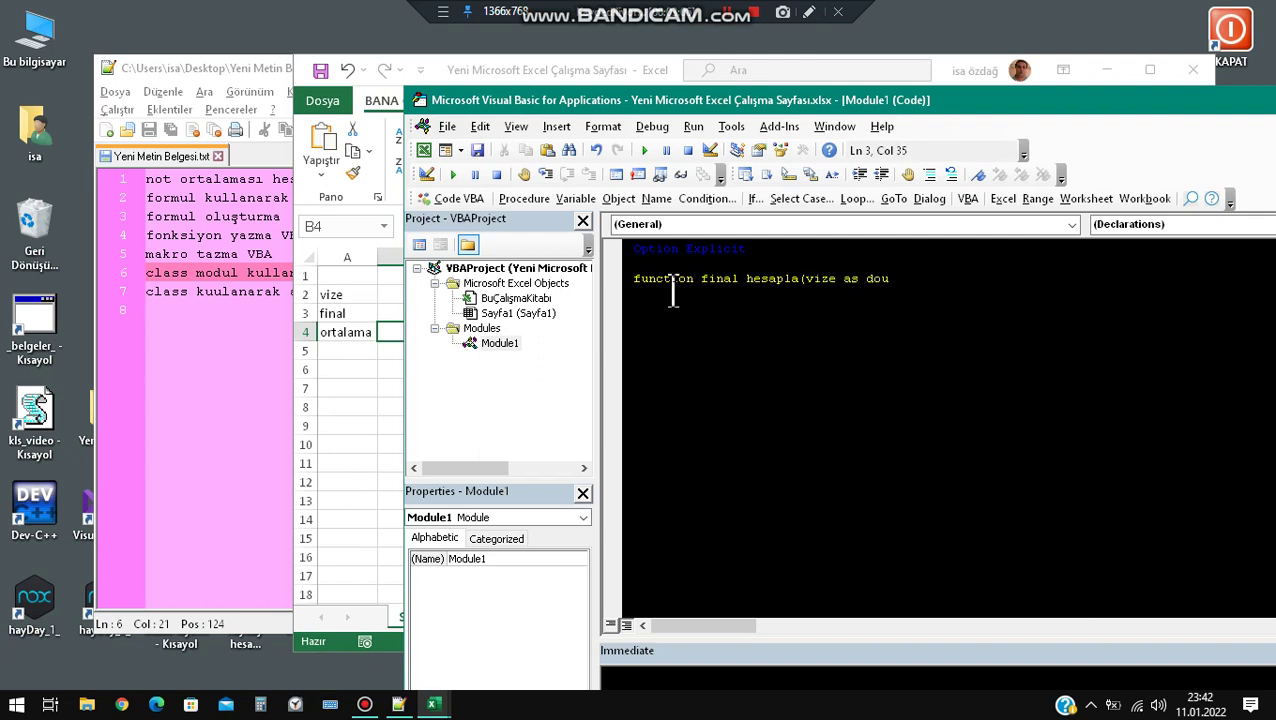
type(", ")
type("fina")
type("l as ")
type("dou")
key("Tab")
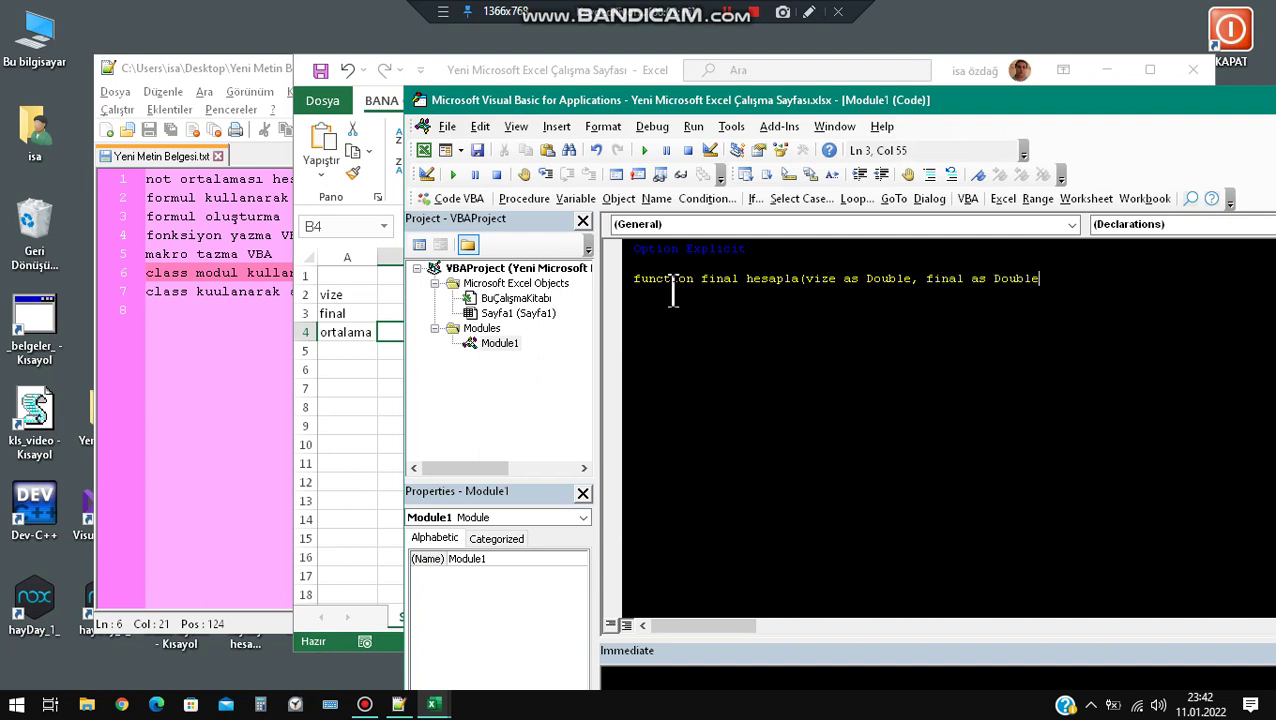
type(")")
type(" a")
type("s dou")
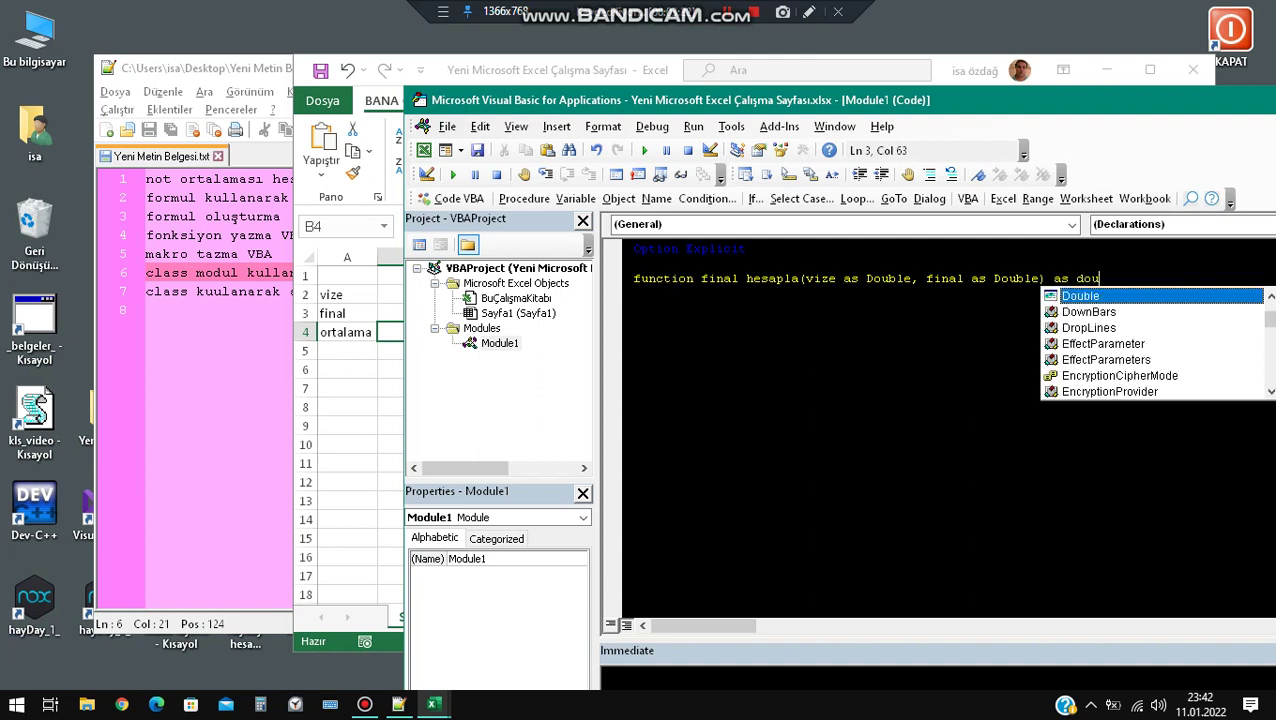
type("b")
key("Tab")
key("Return")
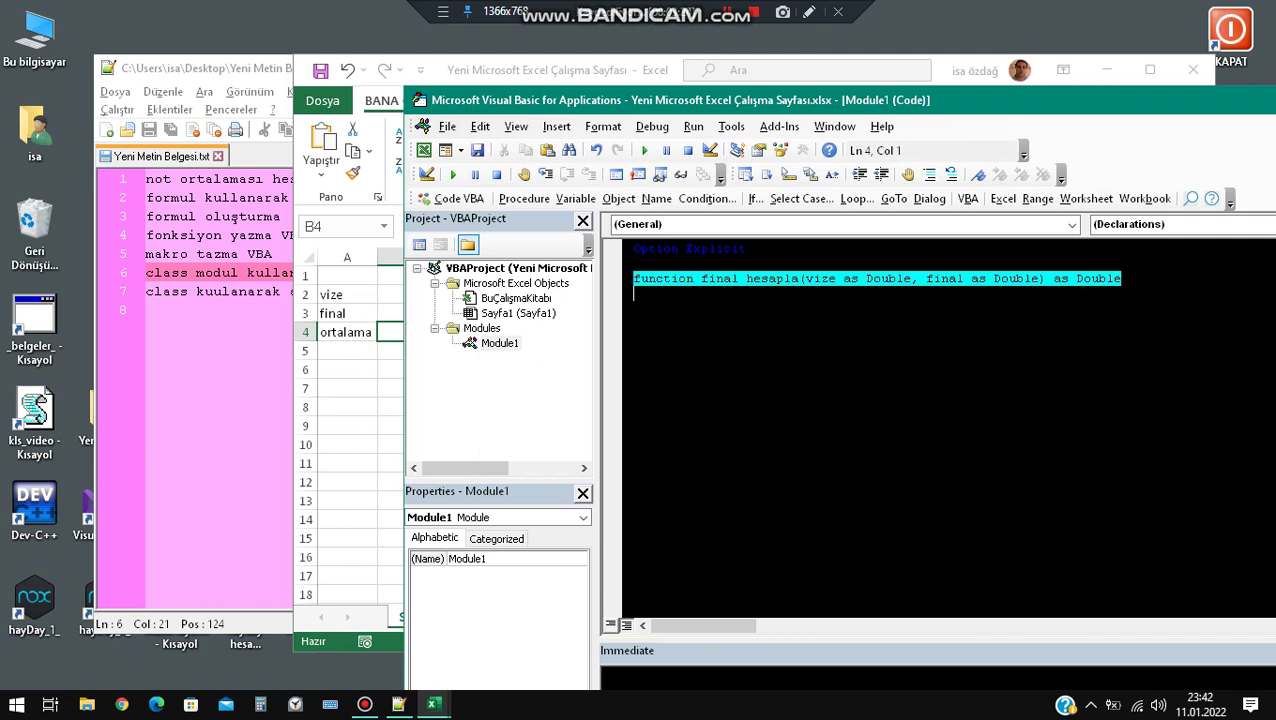
Fix the function name to final_hesapla and add a blank body line.
left_click(668, 278)
left_click(739, 279)
key("Delete")
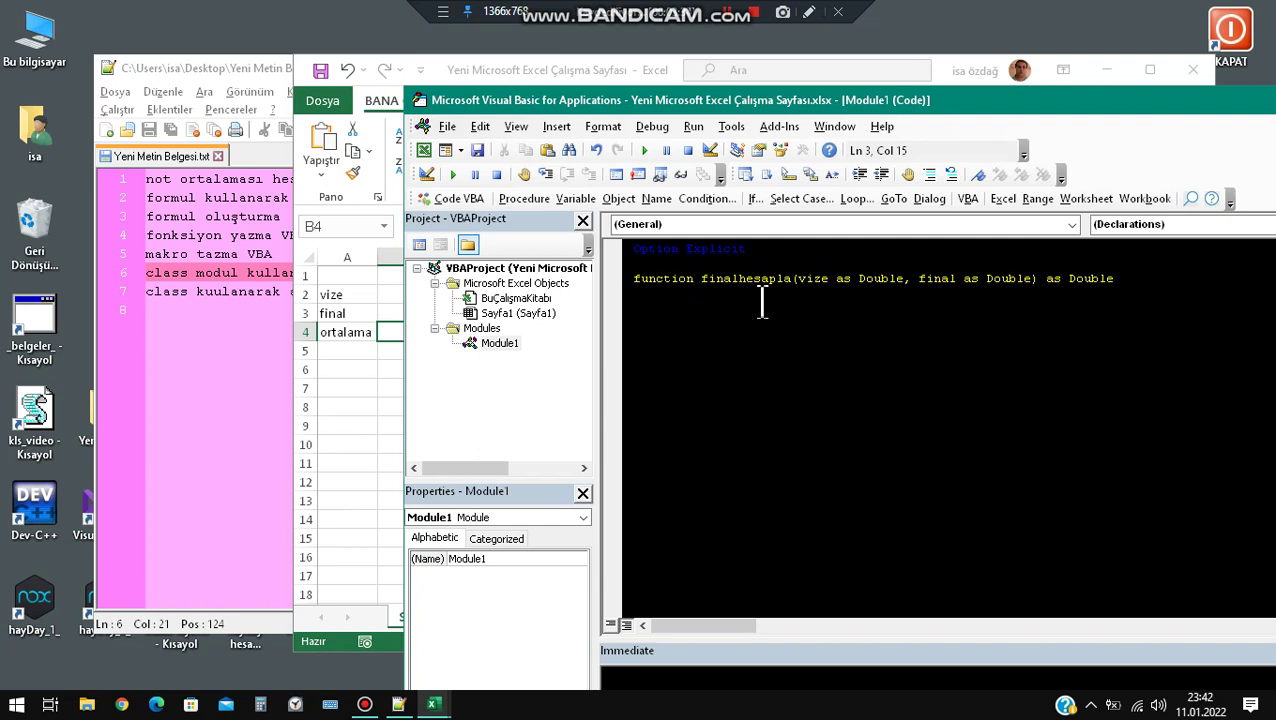
type("_")
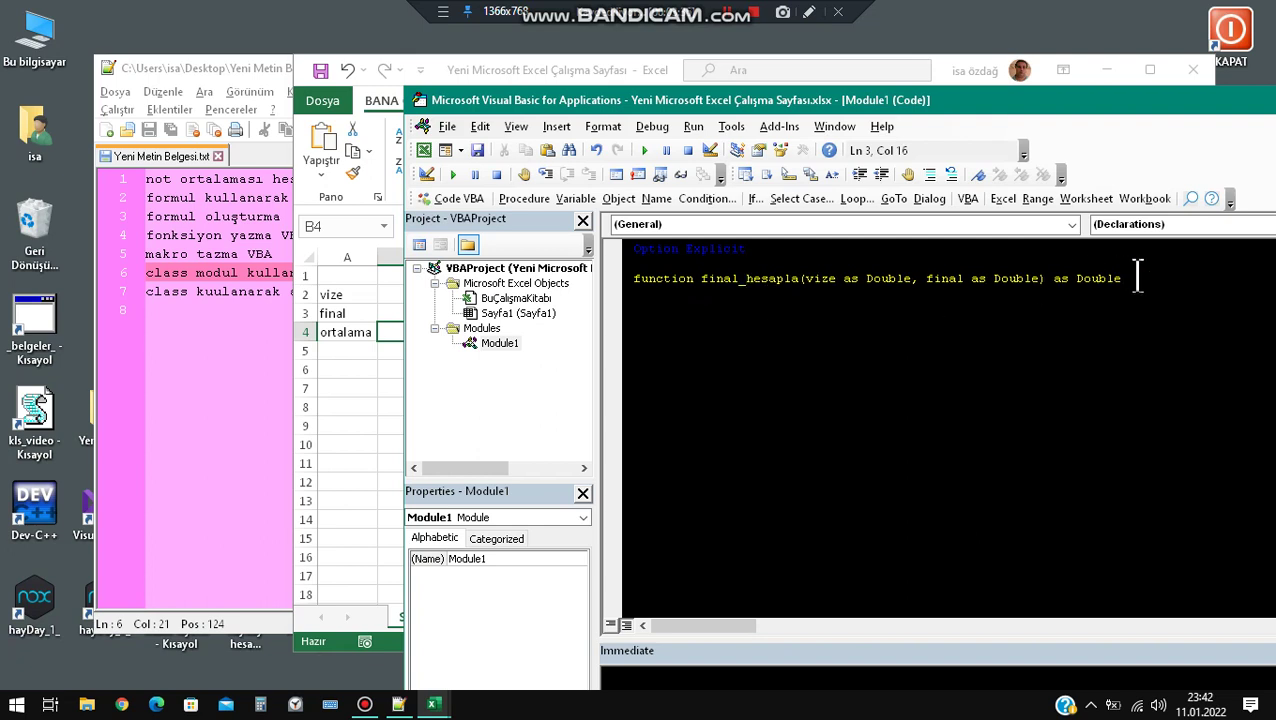
left_click(1137, 278)
key("Return")
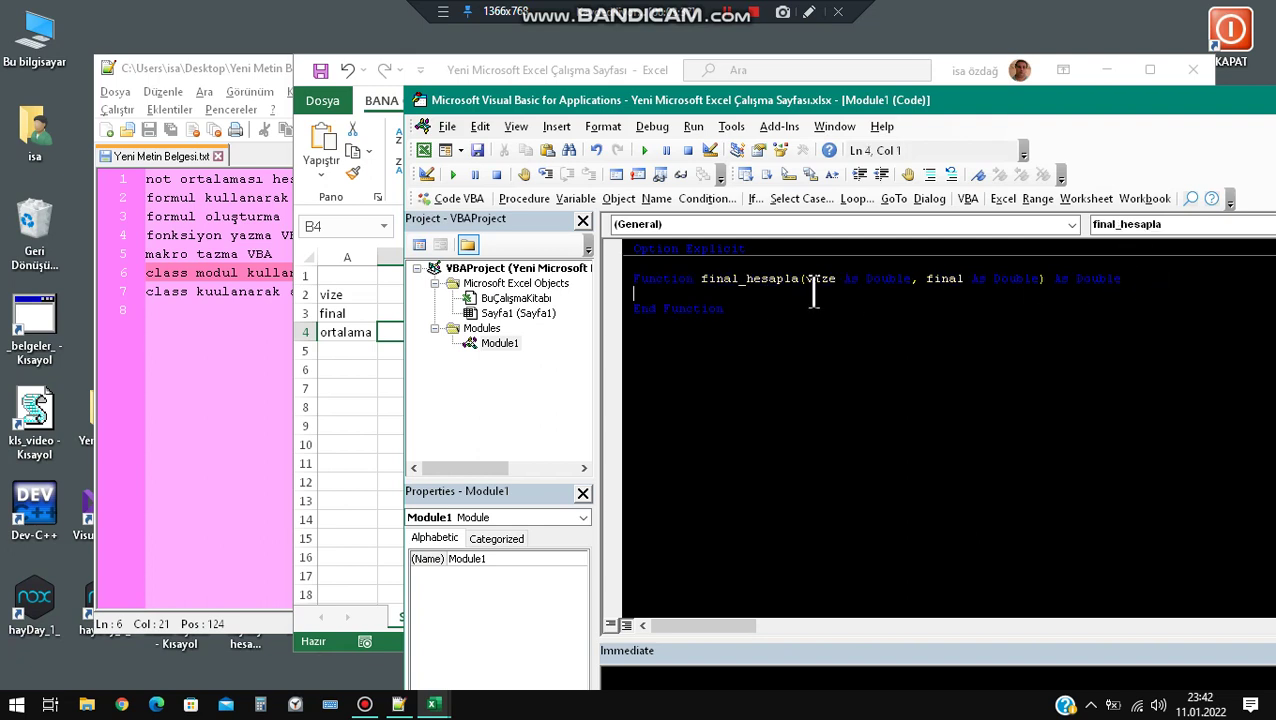
key("Return")
Add body lines weighting vize by 30/100 and final by 70/100.
key("Up")
type("ze ")
type("=")
type("vize *")
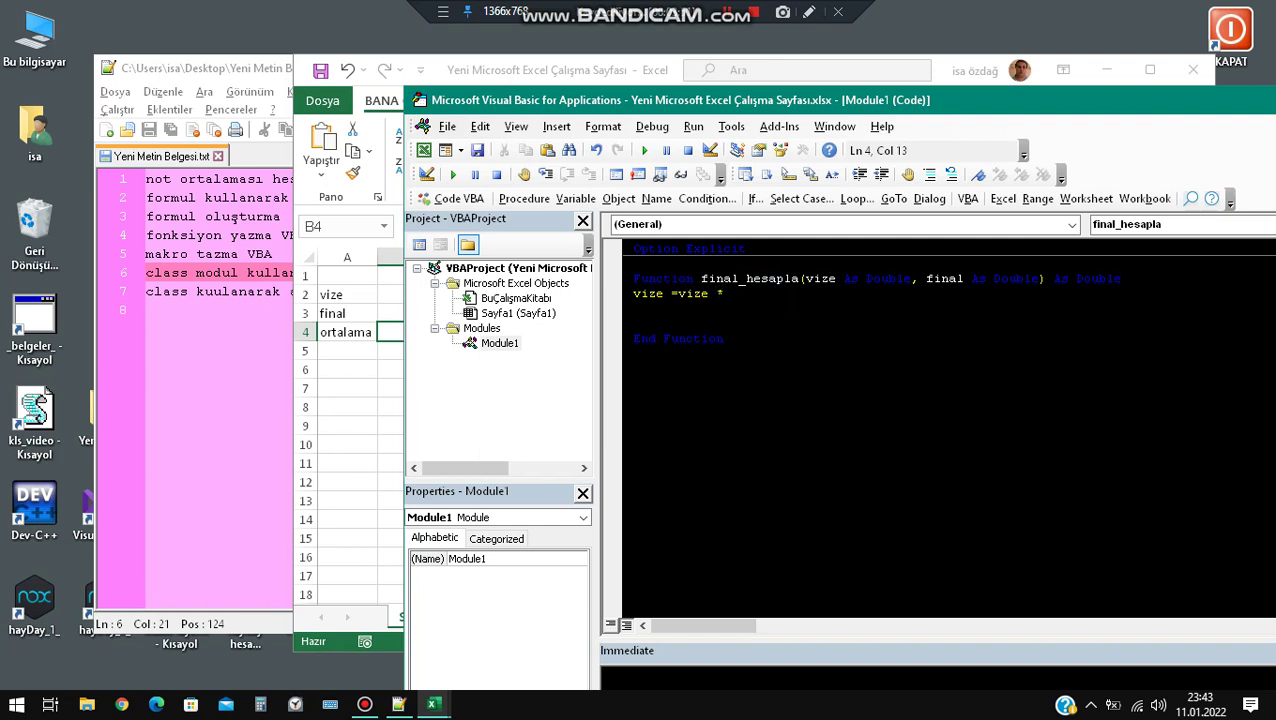
type("()")
type("30")
type("/100")
type(")")
key("Return")
type("fi")
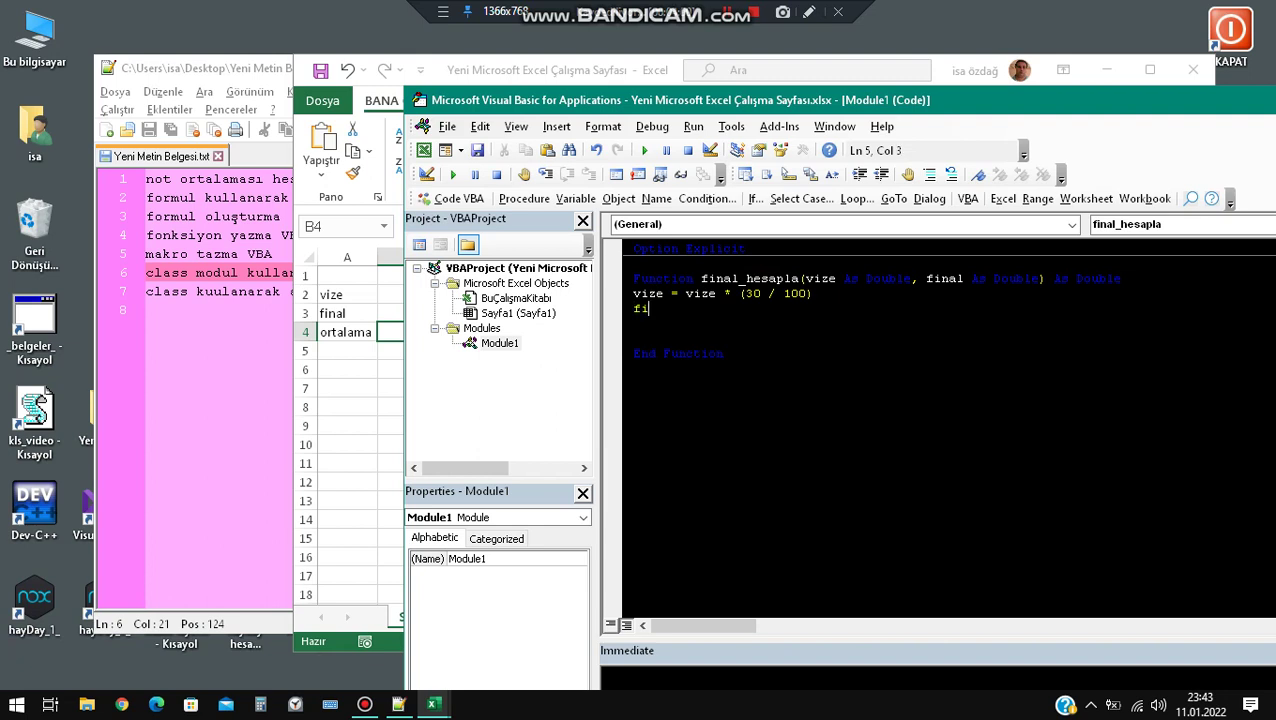
type("nal ")
type("=fina")
type("l ")
type("*(")
type("70")
type("/100")
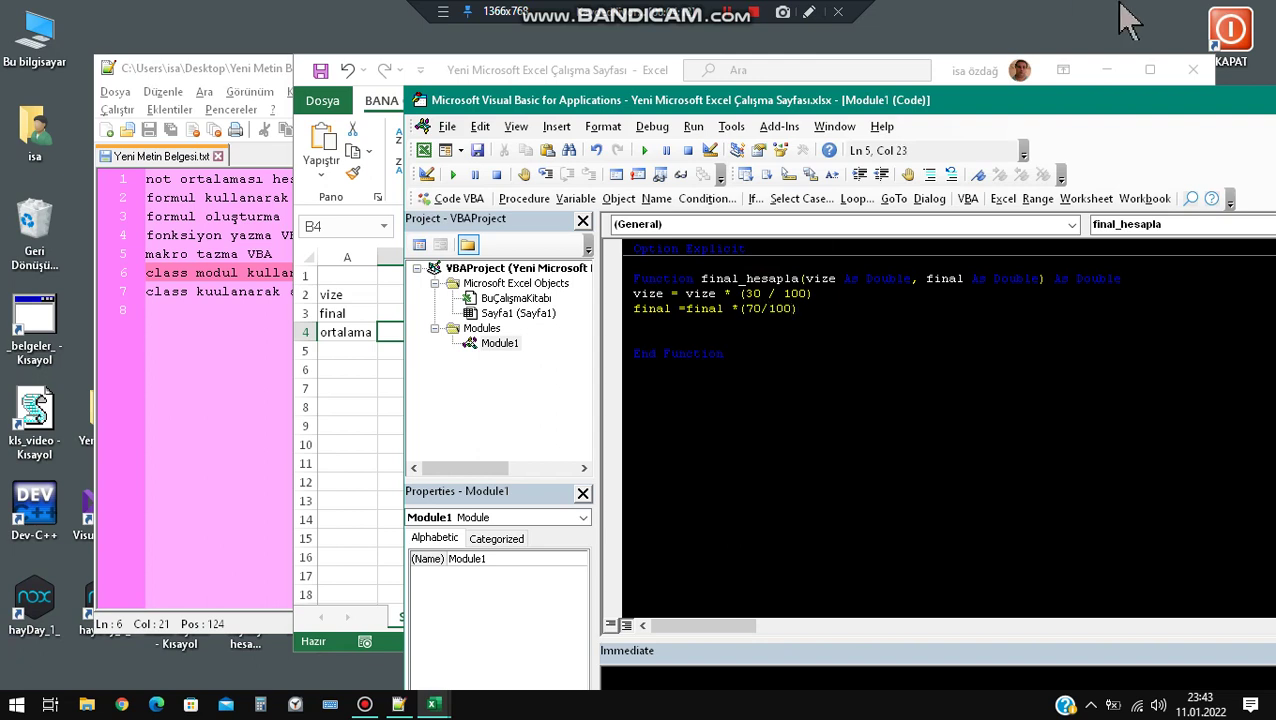
key("Return")
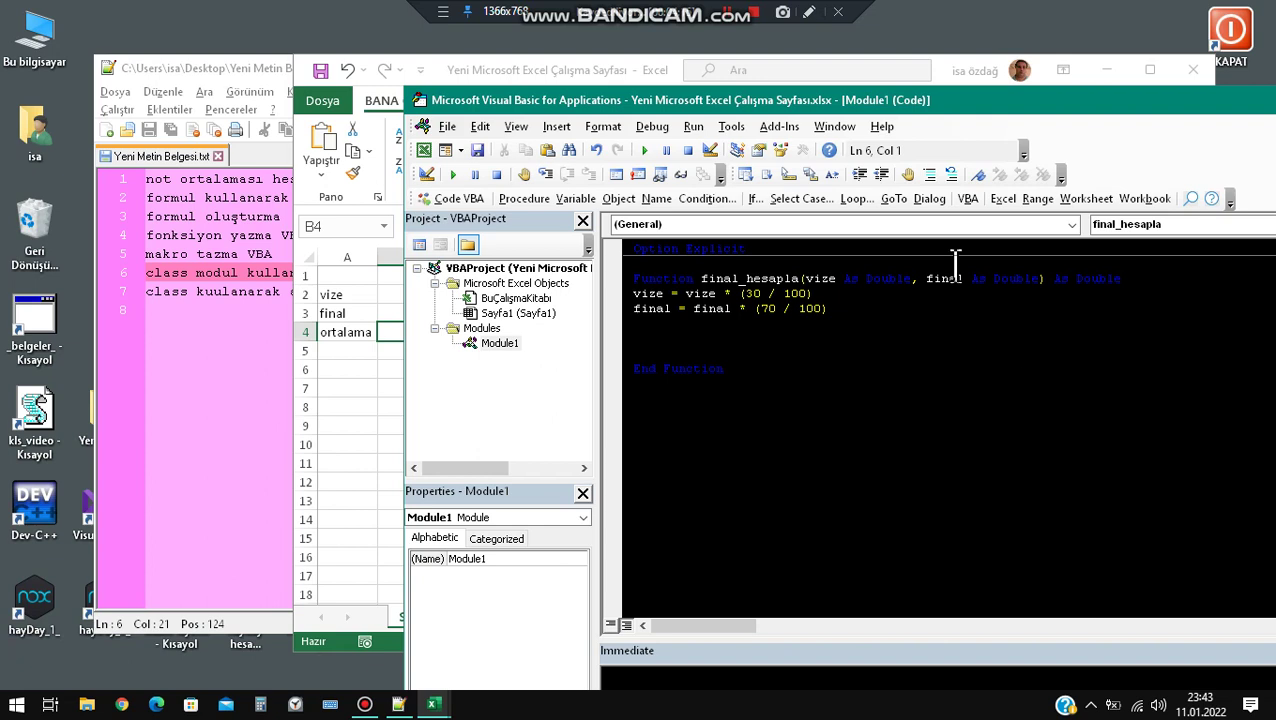
Add the return line final_hesapla=vize+final using the copied function name.
left_click(723, 277)
double_click(723, 277)
key("ctrl+c")
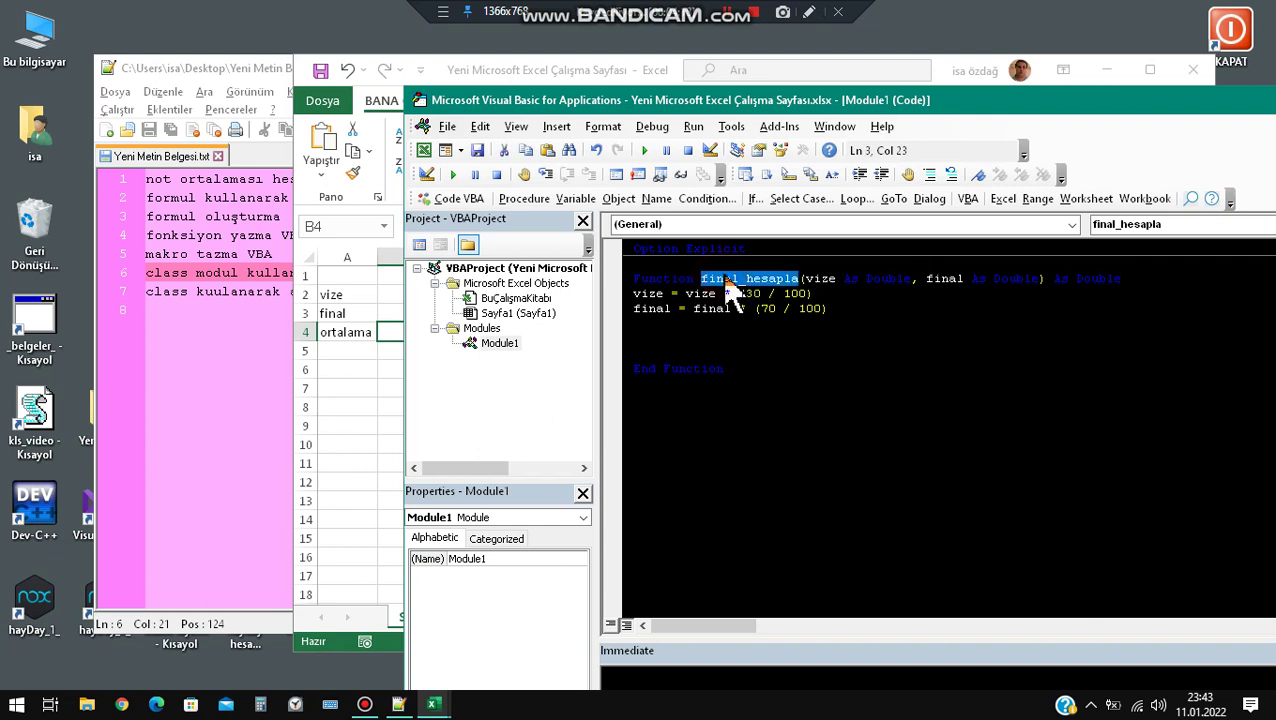
left_click(698, 337)
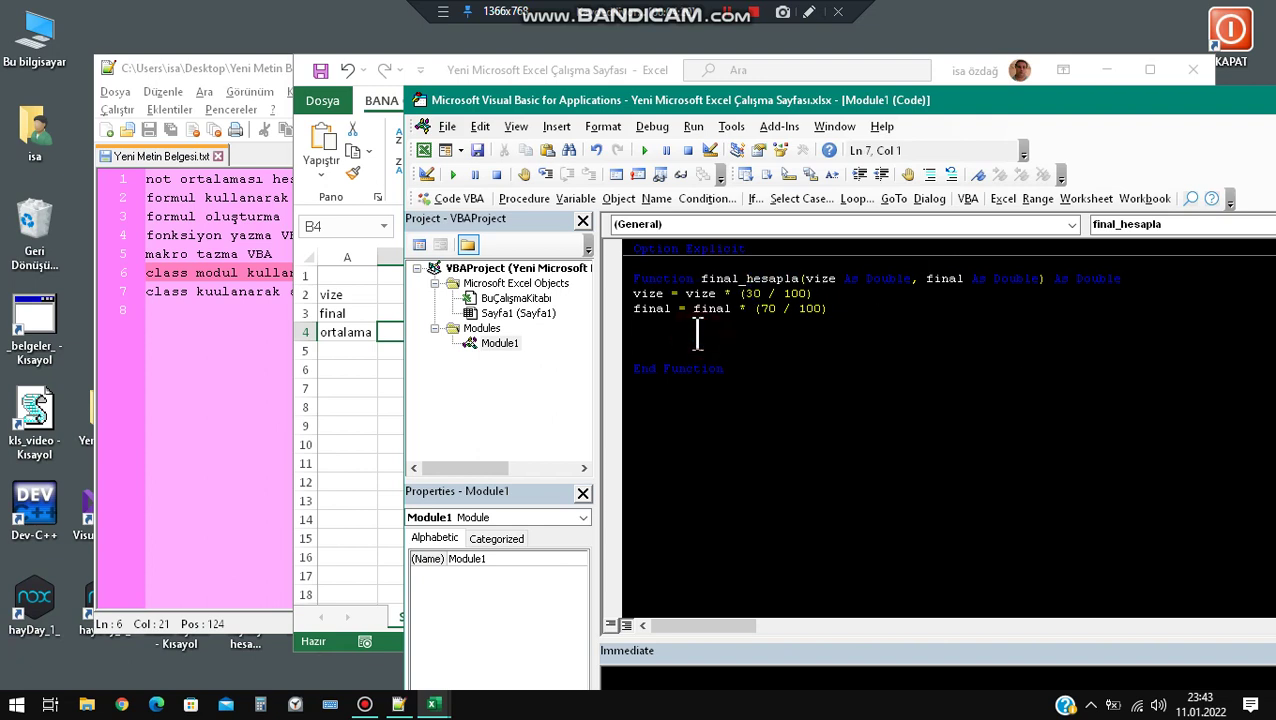
key("ctrl+v")
type("=vi")
type("z")
type("e+")
type("fin")
key("ctrl+space")
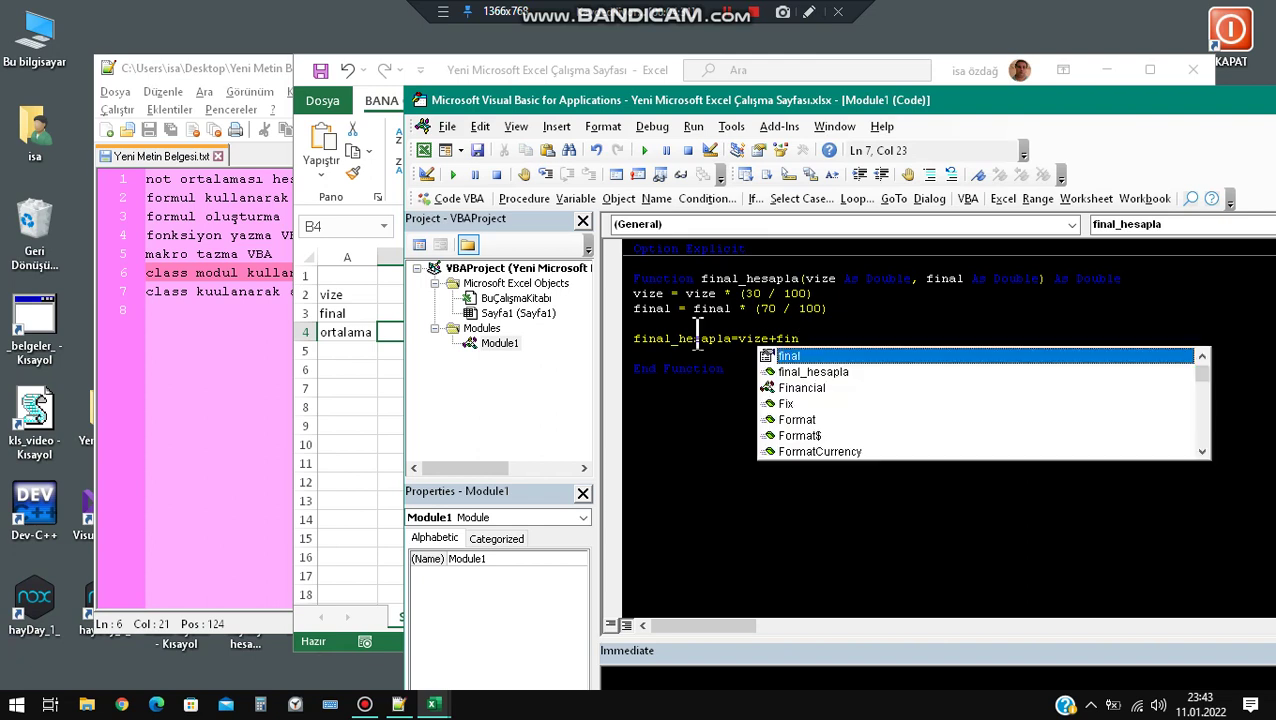
key("Tab")
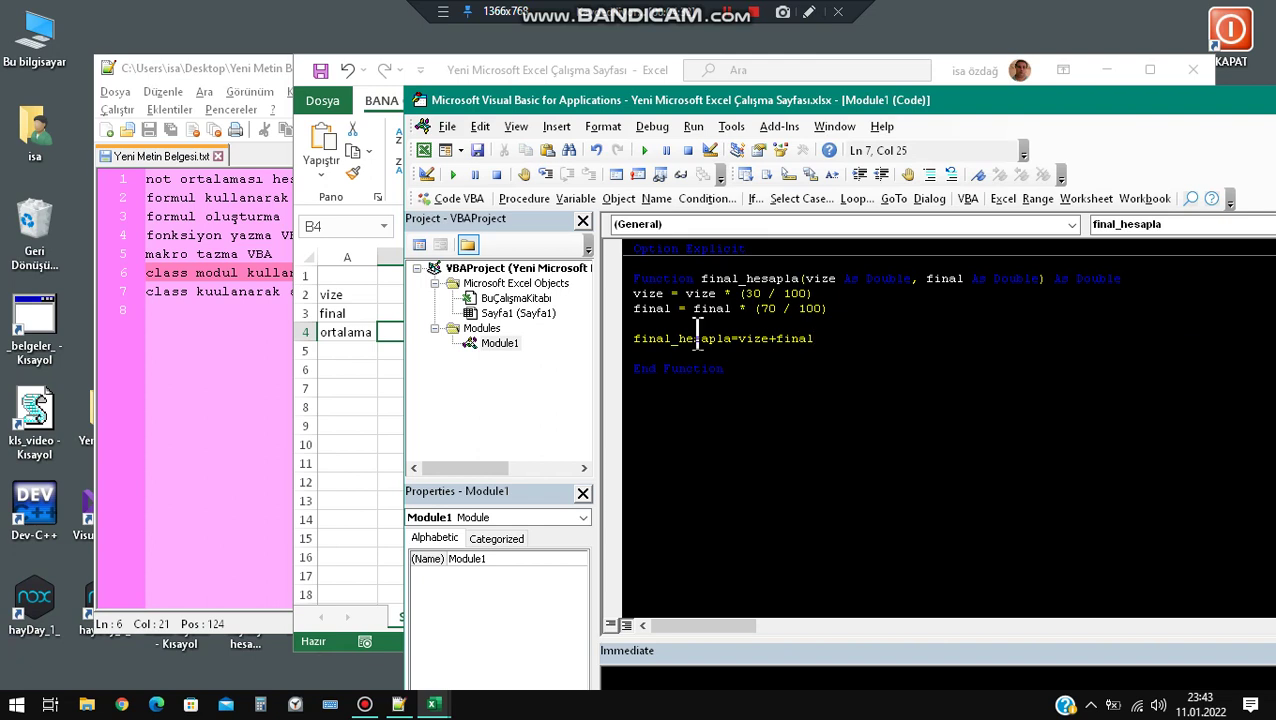
left_click(663, 340)
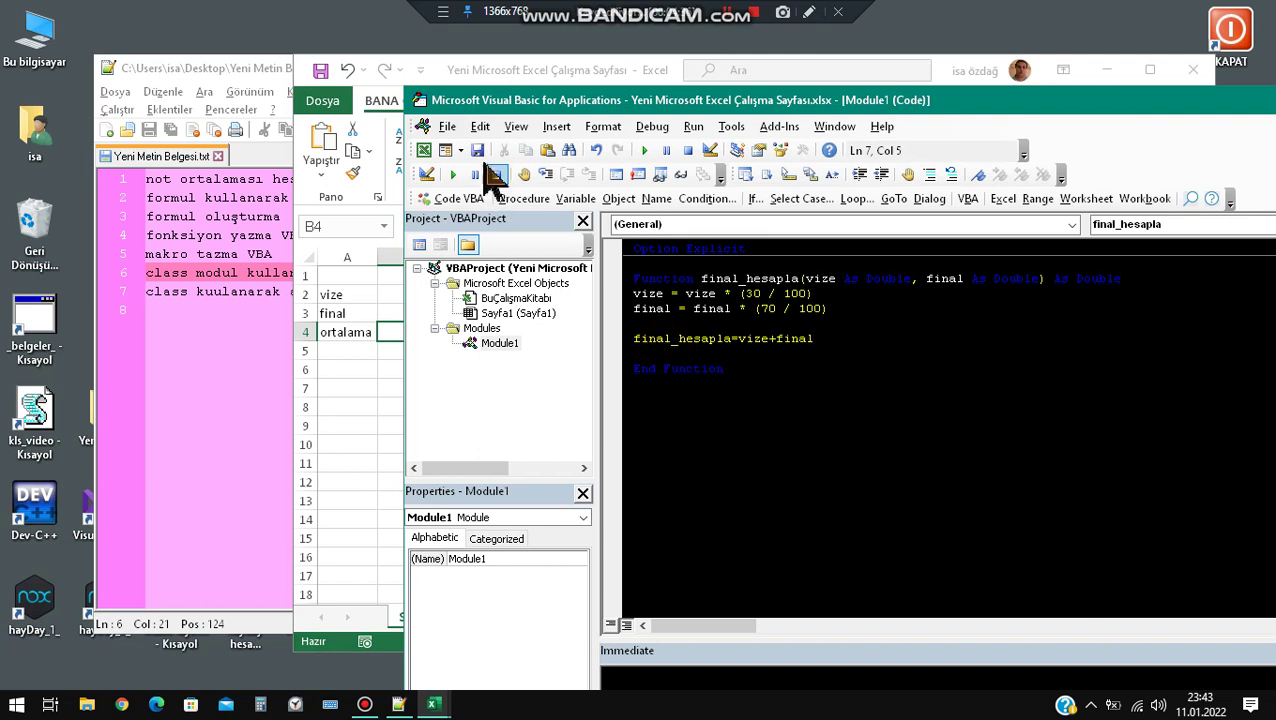
Close the VBA editor and enter =final_hesapla(C2;C3) in C4.
left_click(420, 100)
left_click(470, 236)
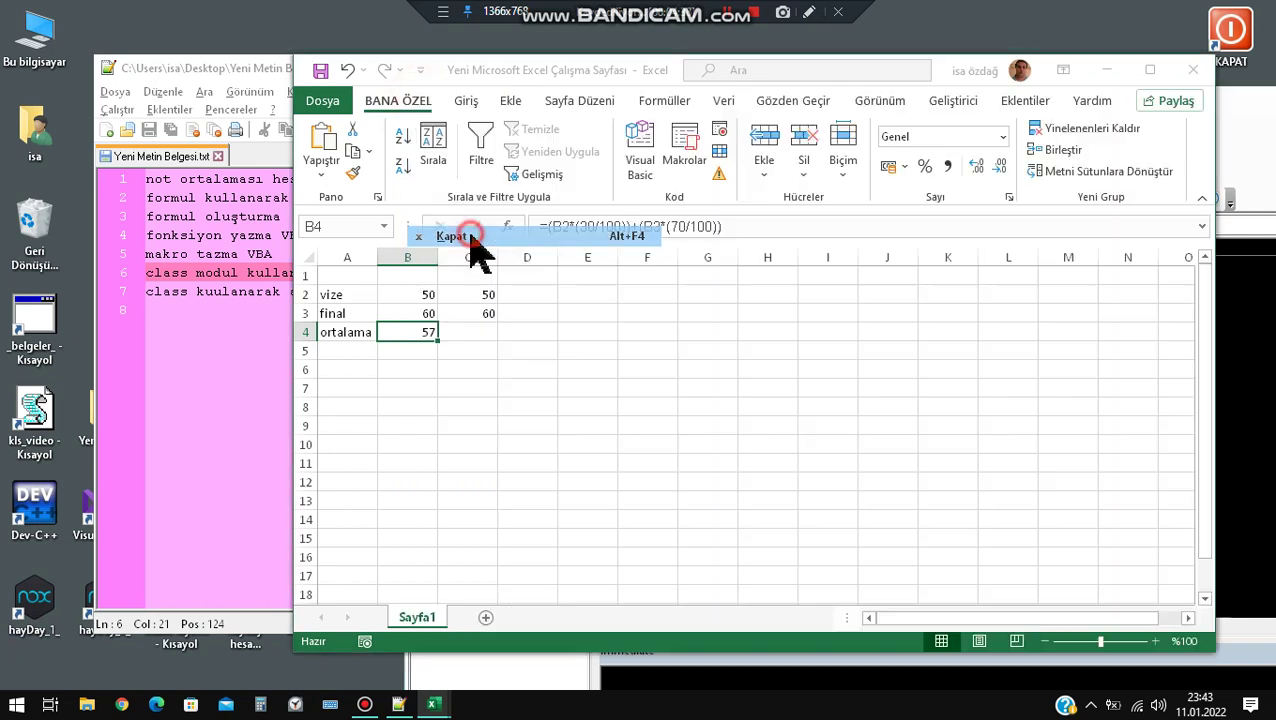
left_click(476, 334)
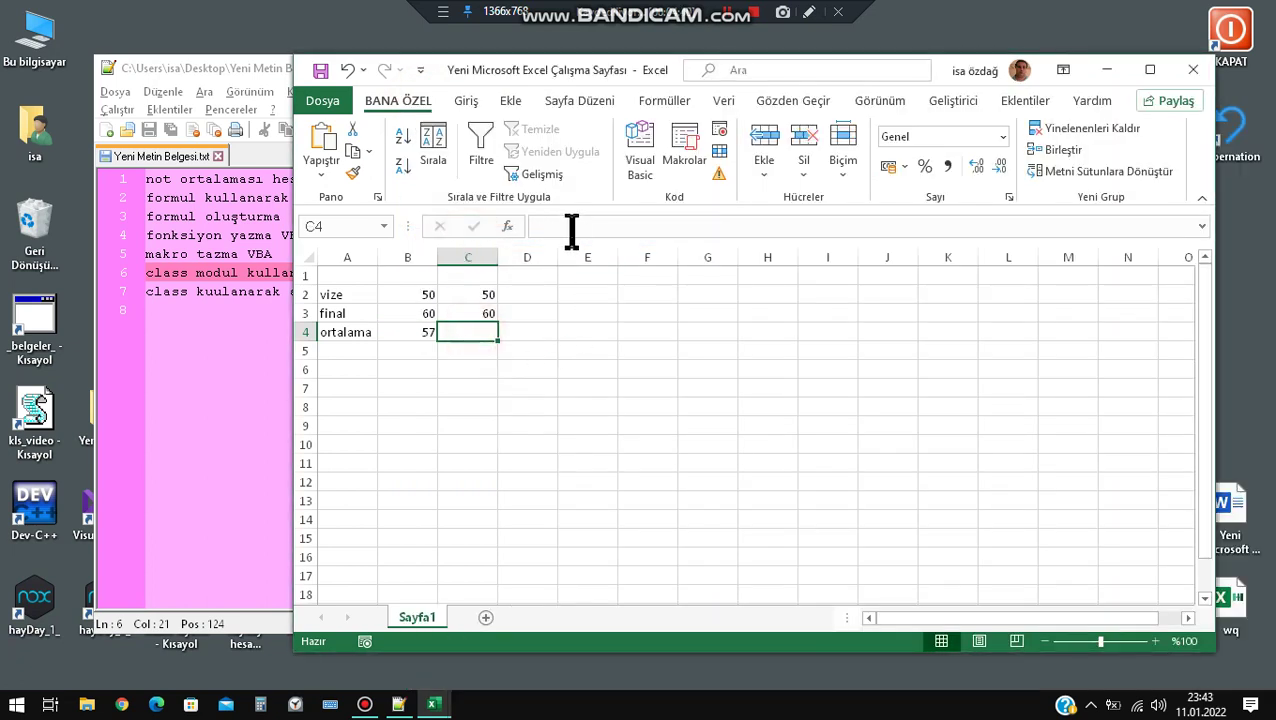
left_click(419, 332)
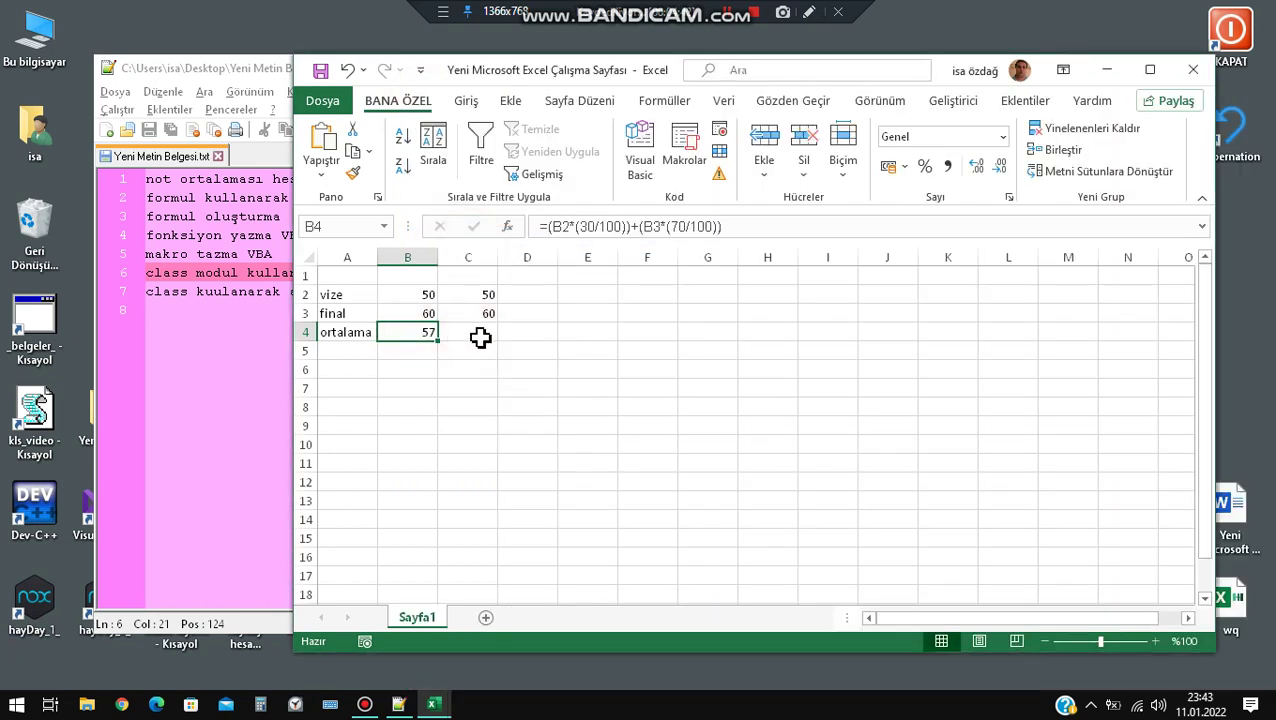
left_click(476, 334)
left_click(585, 228)
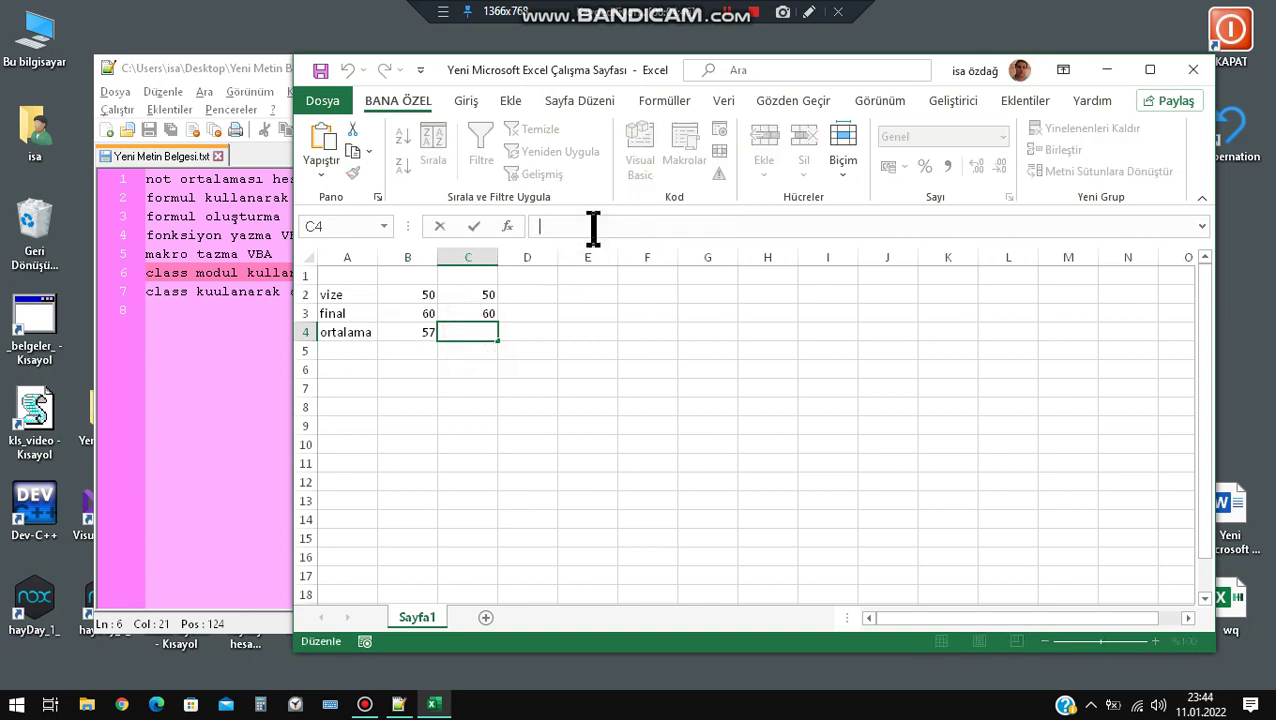
type("=fina")
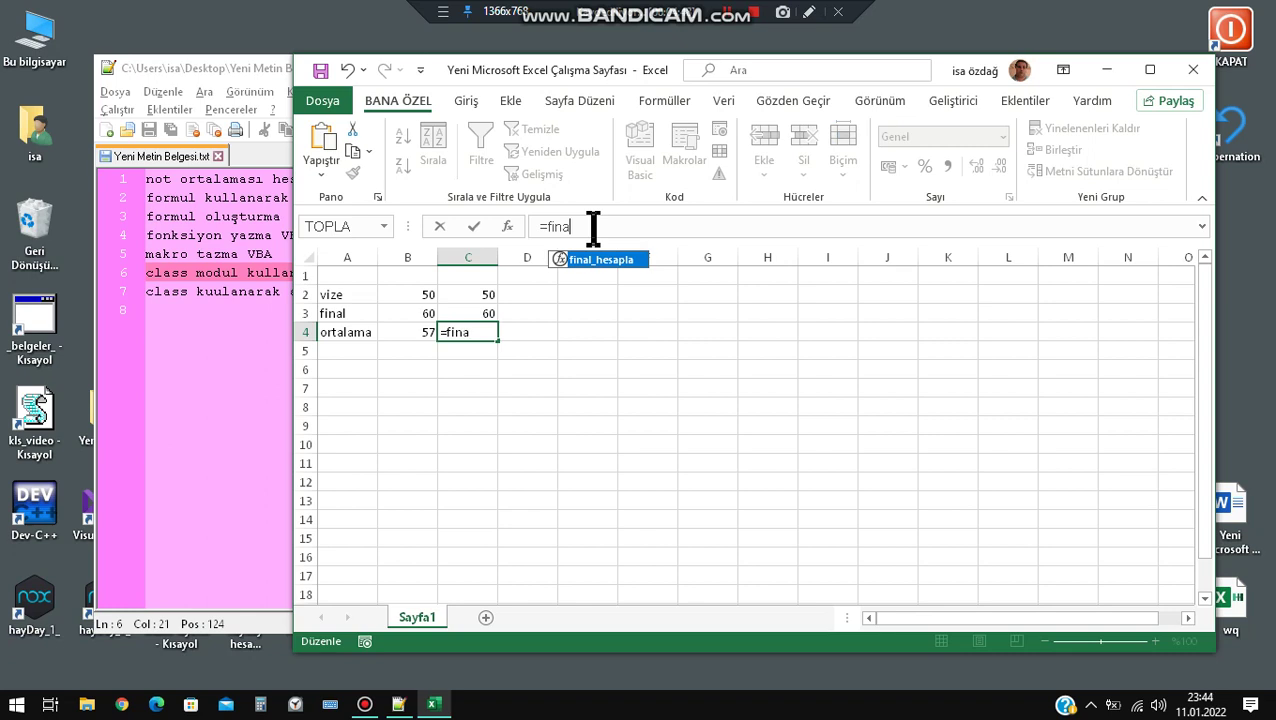
key("Tab")
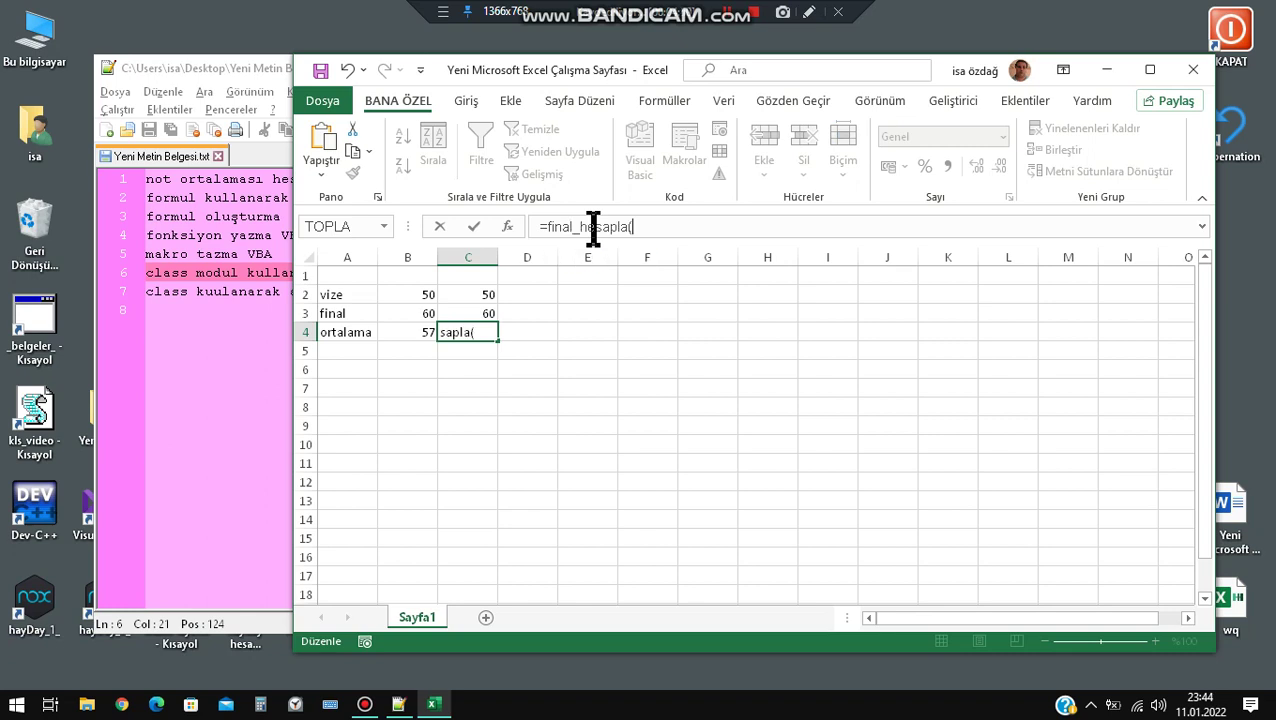
left_click(476, 297)
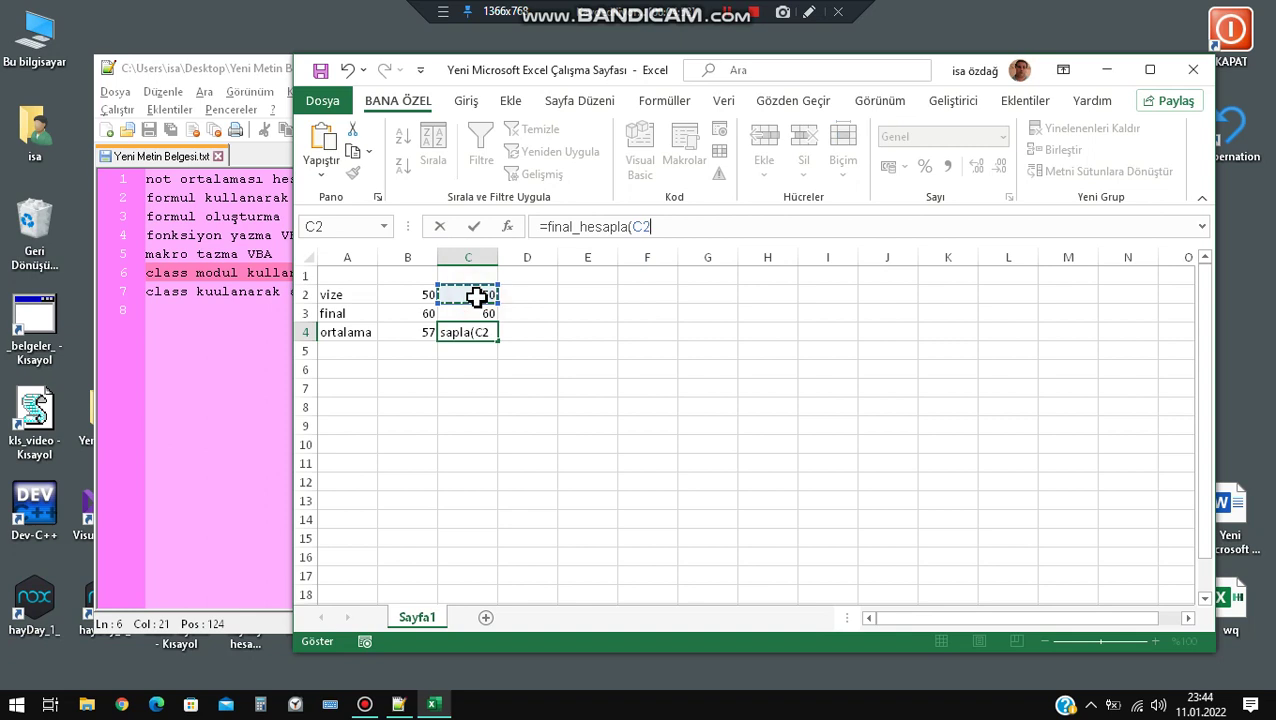
type(";")
left_click(474, 314)
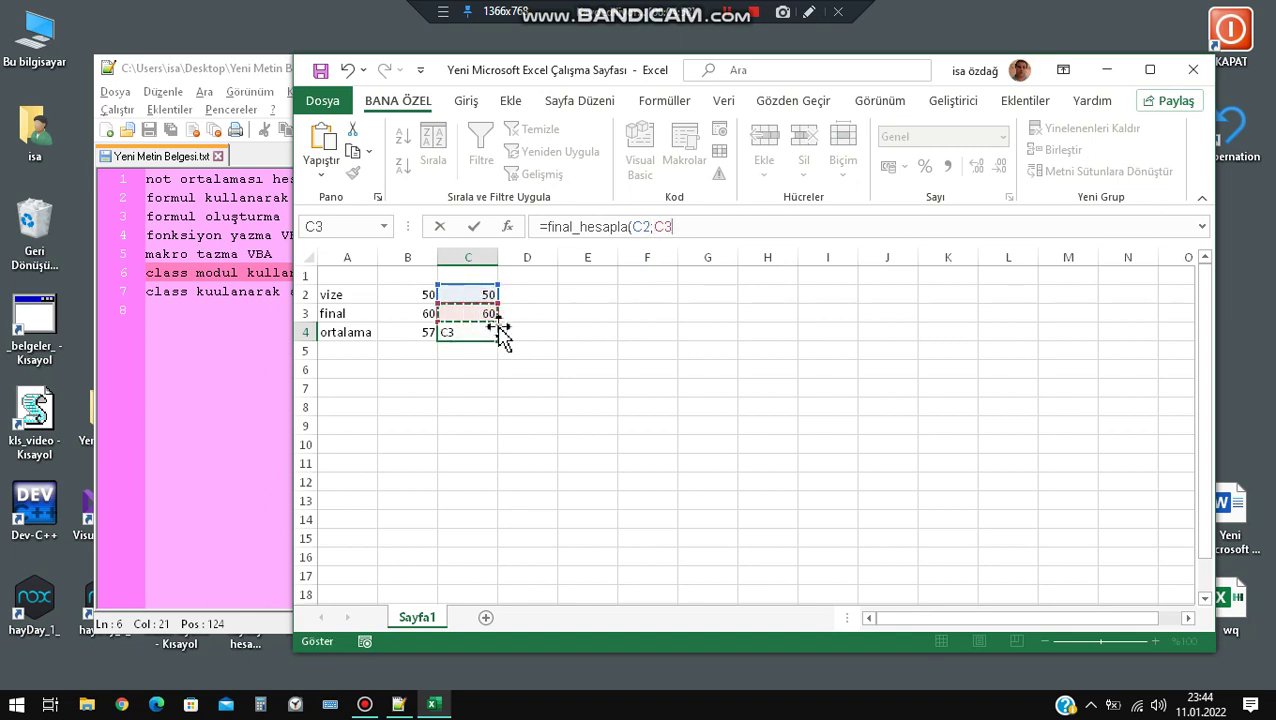
type(")")
key("Return")
Review the final_hesapla arguments in the Function Arguments dialog, then select D2.
left_click(474, 334)
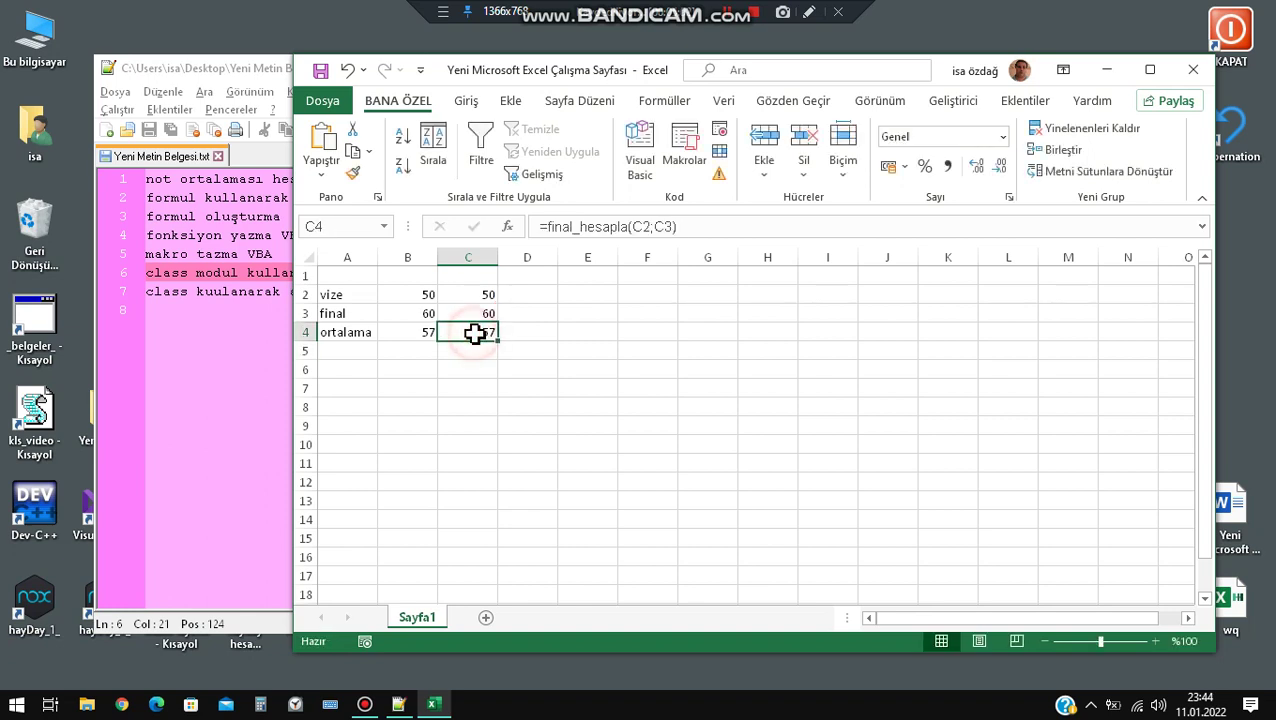
left_click(540, 226)
left_click(508, 226)
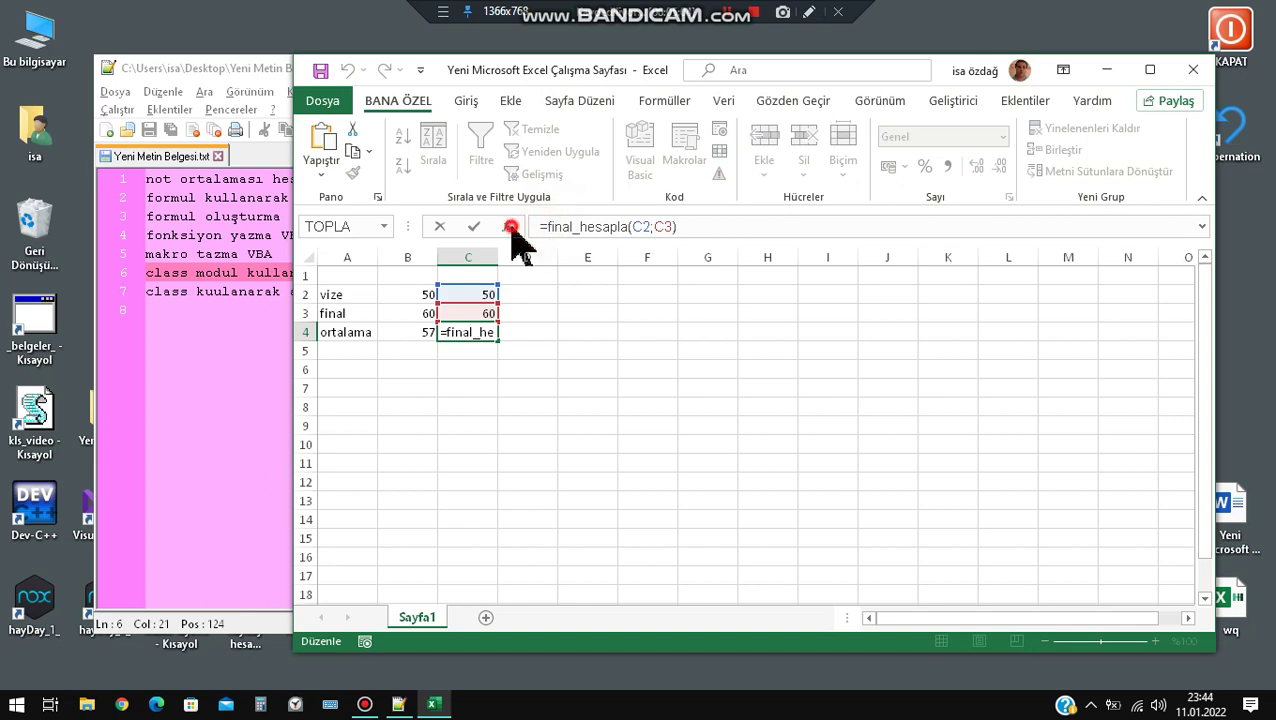
left_click(923, 401)
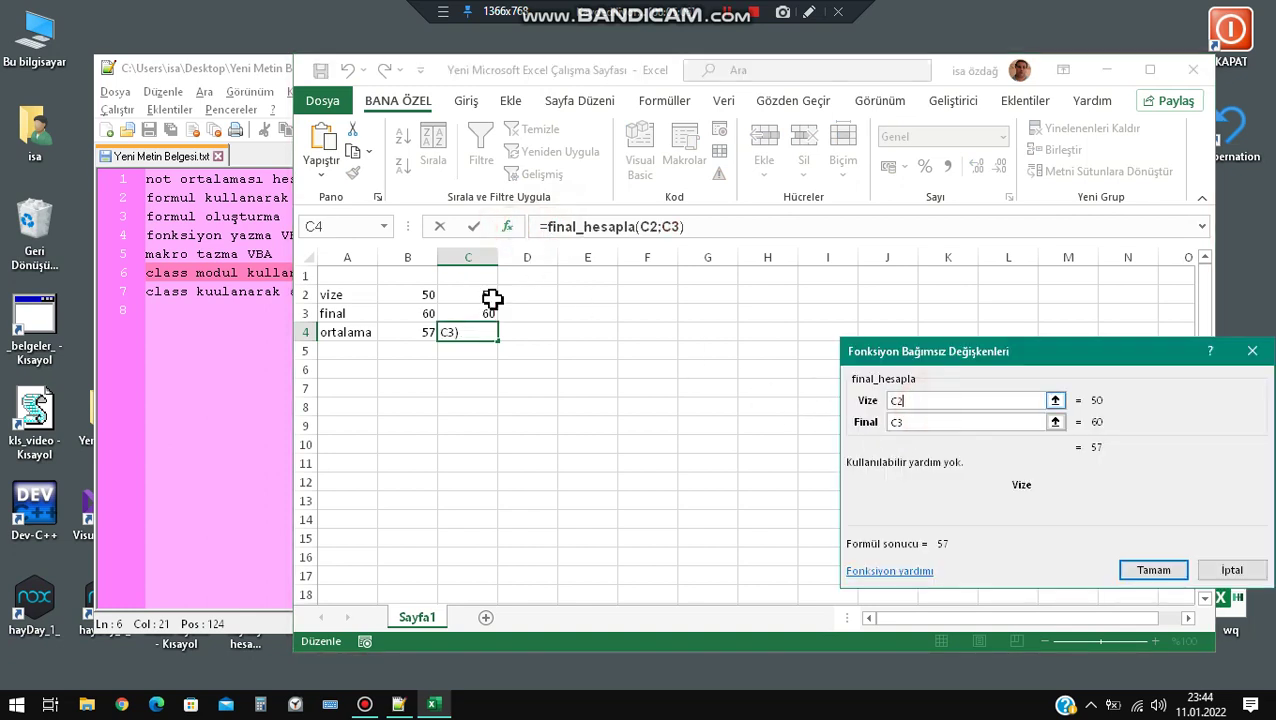
left_click(895, 422)
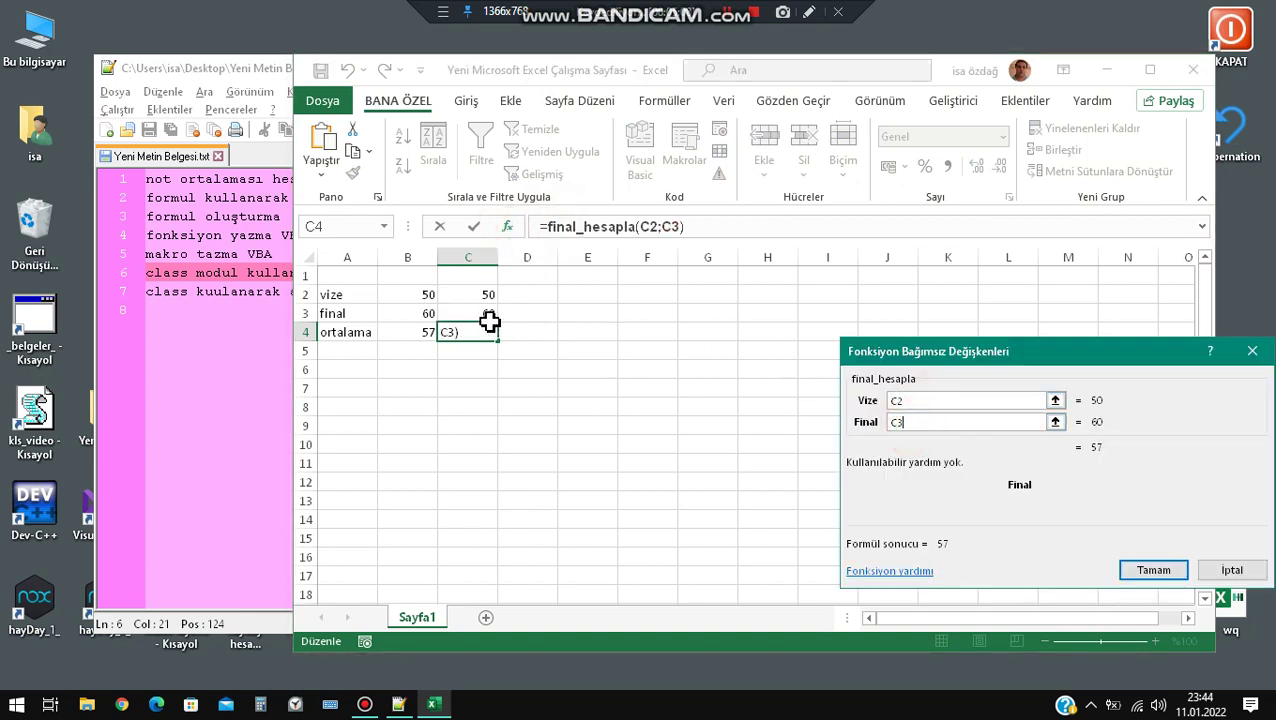
left_click(1152, 568)
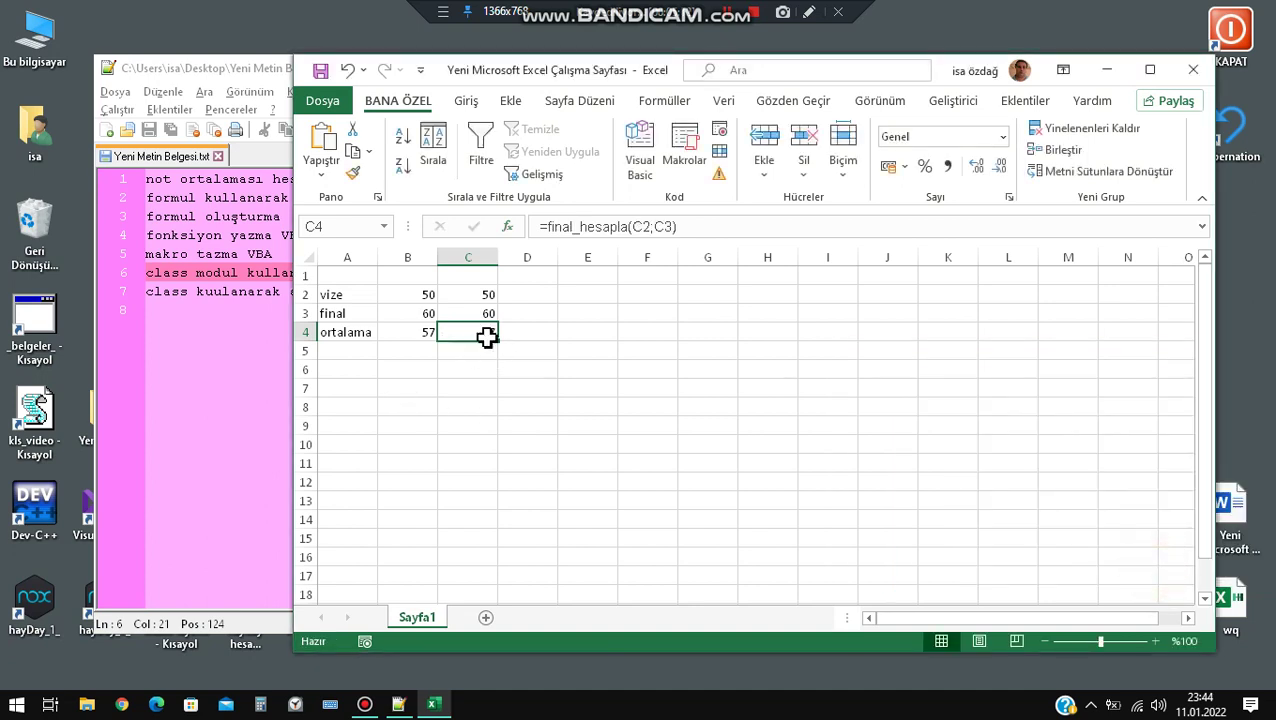
left_click(523, 294)
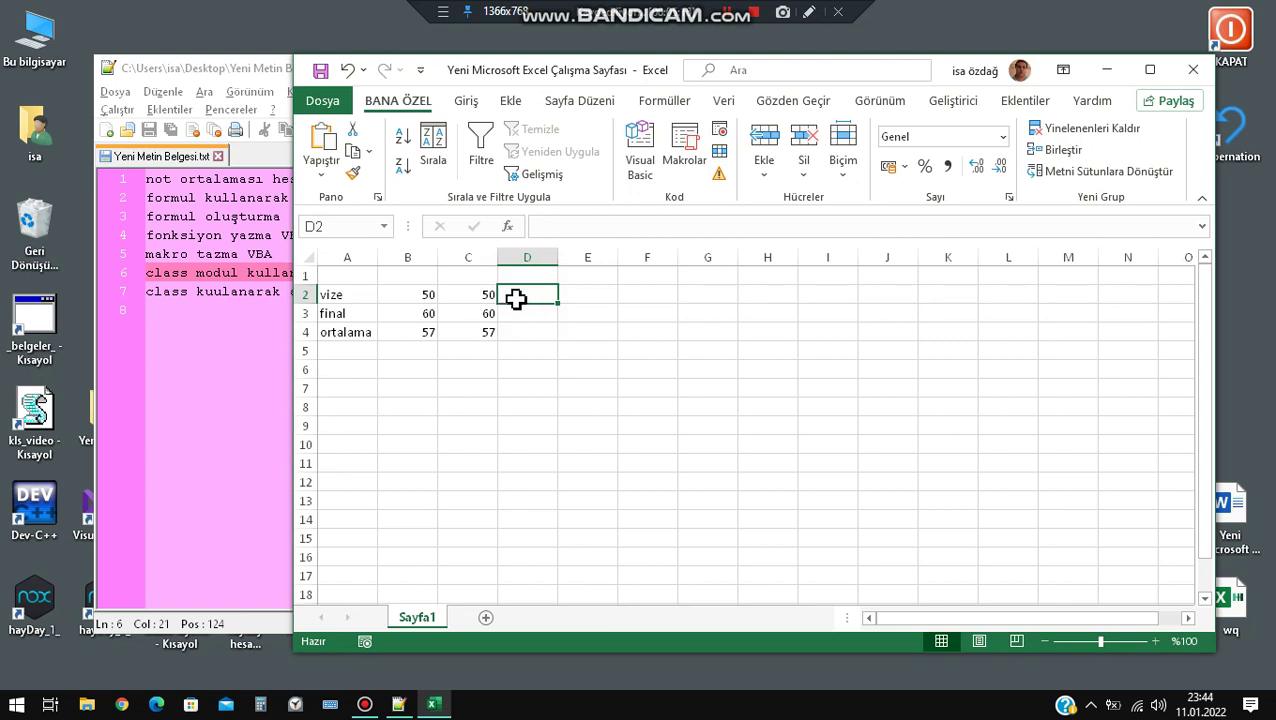
Insert a class module declaring Public vize As Double and Public final As Double.
left_click(640, 150)
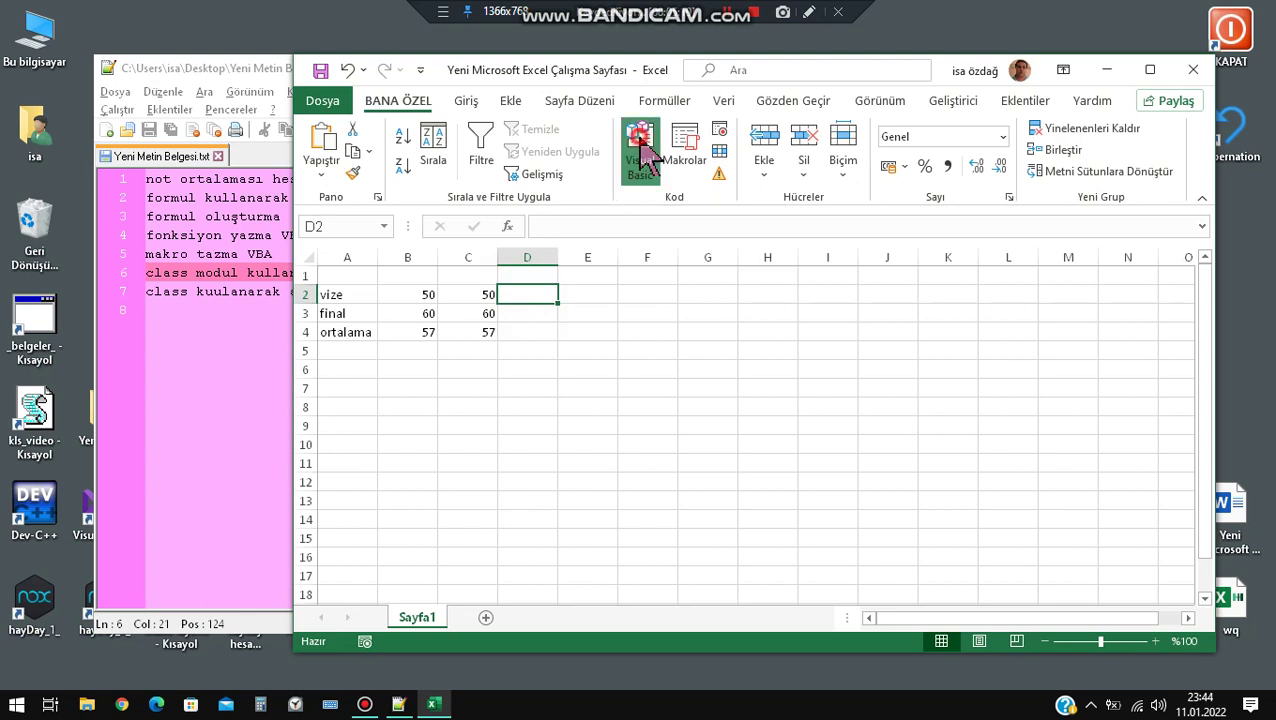
left_click(490, 343)
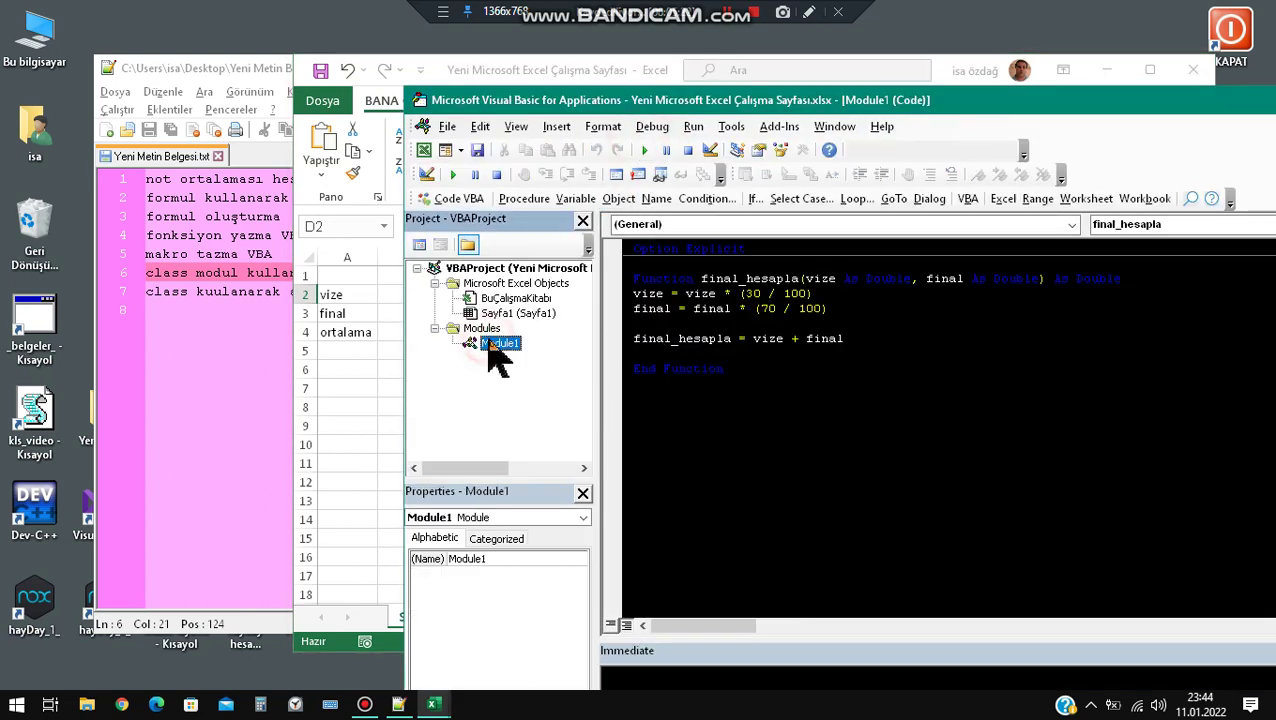
right_click(490, 343)
mouse_move(568, 439)
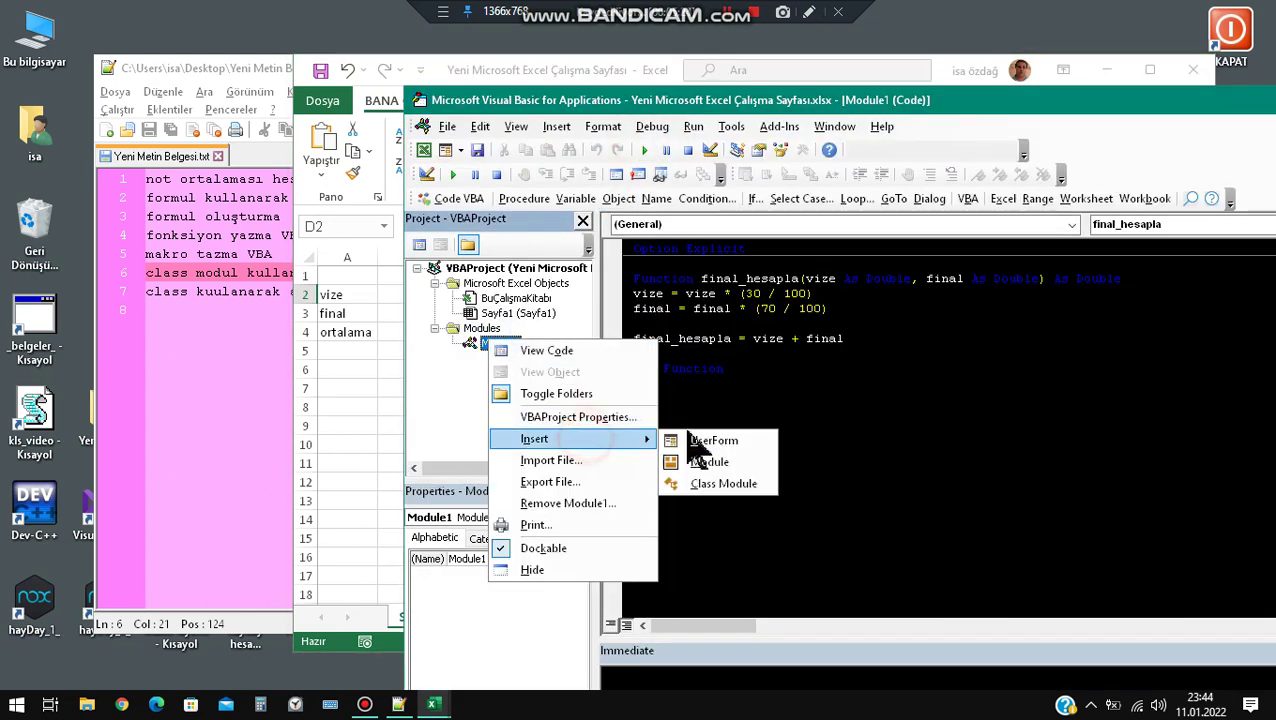
left_click(724, 484)
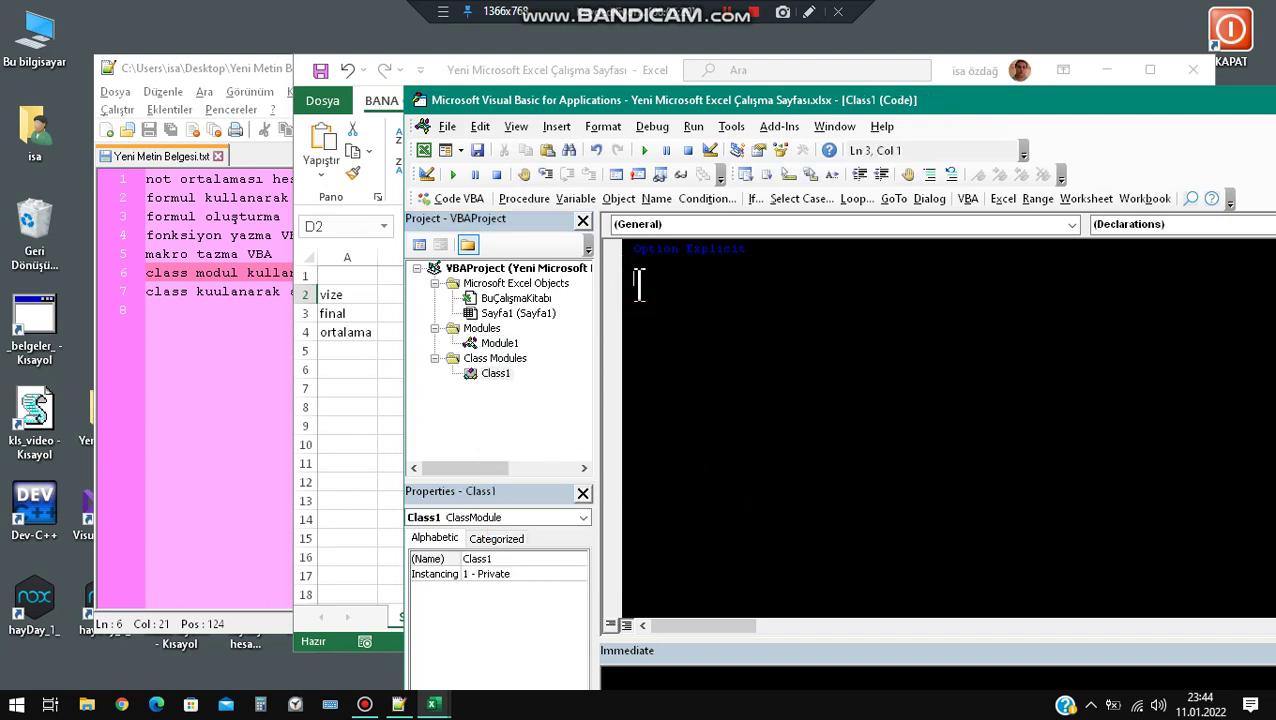
type("pub")
type("li")
type("c viz")
type("e as dou")
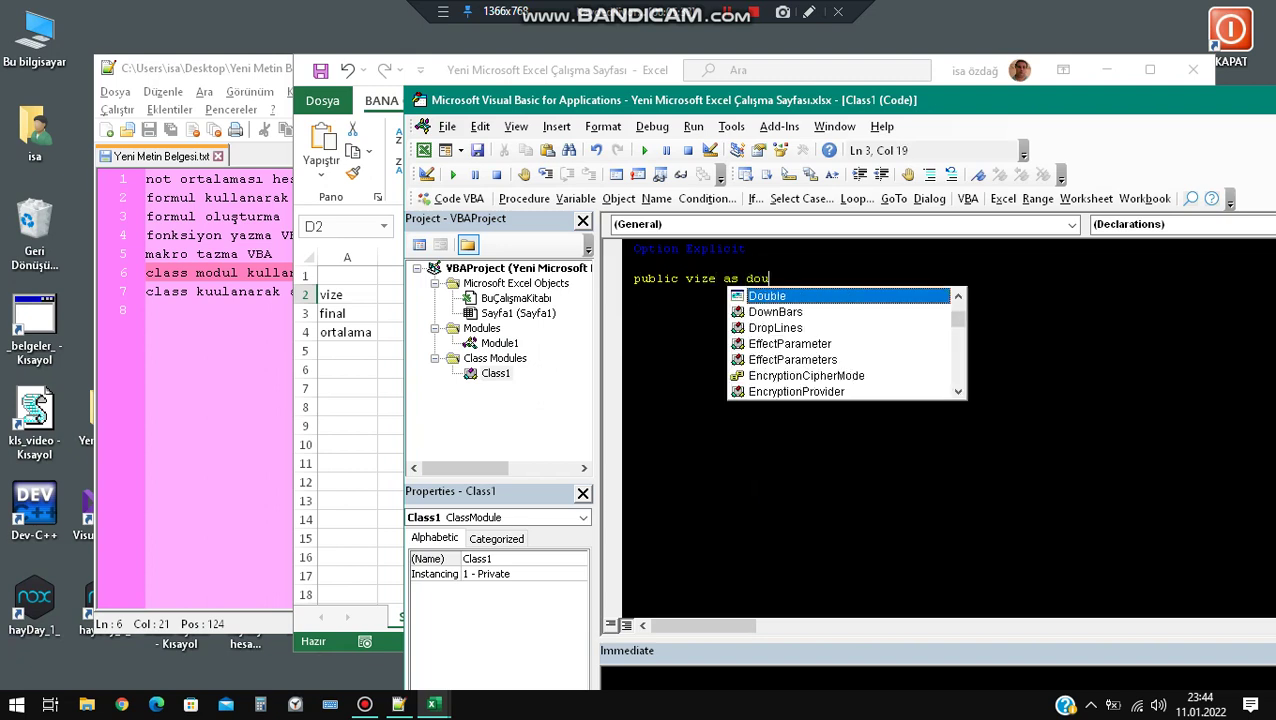
type("ble")
key("Return")
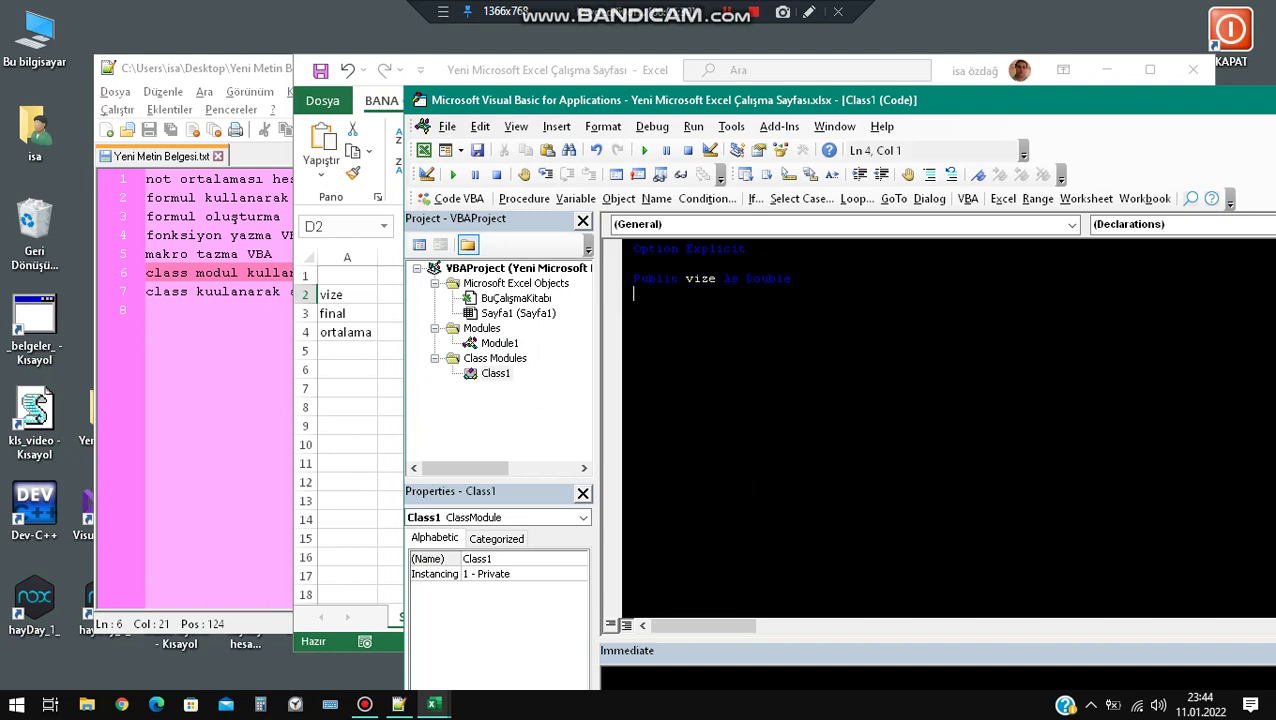
type("publ")
type("ic ")
type("final as")
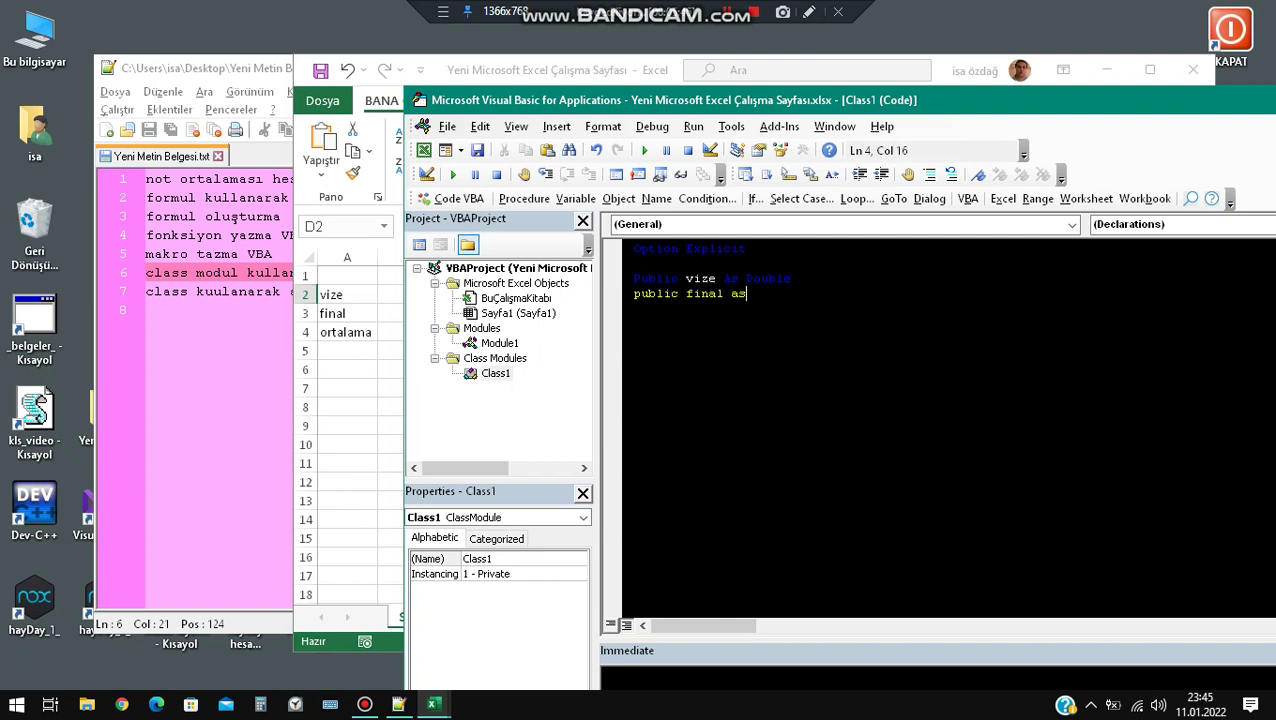
type(" dou")
key("Tab")
key("Return")
key("Return")
Declare Public Sub hesapla(rng As Range) in Class1.
type("lic ")
type("hesapl")
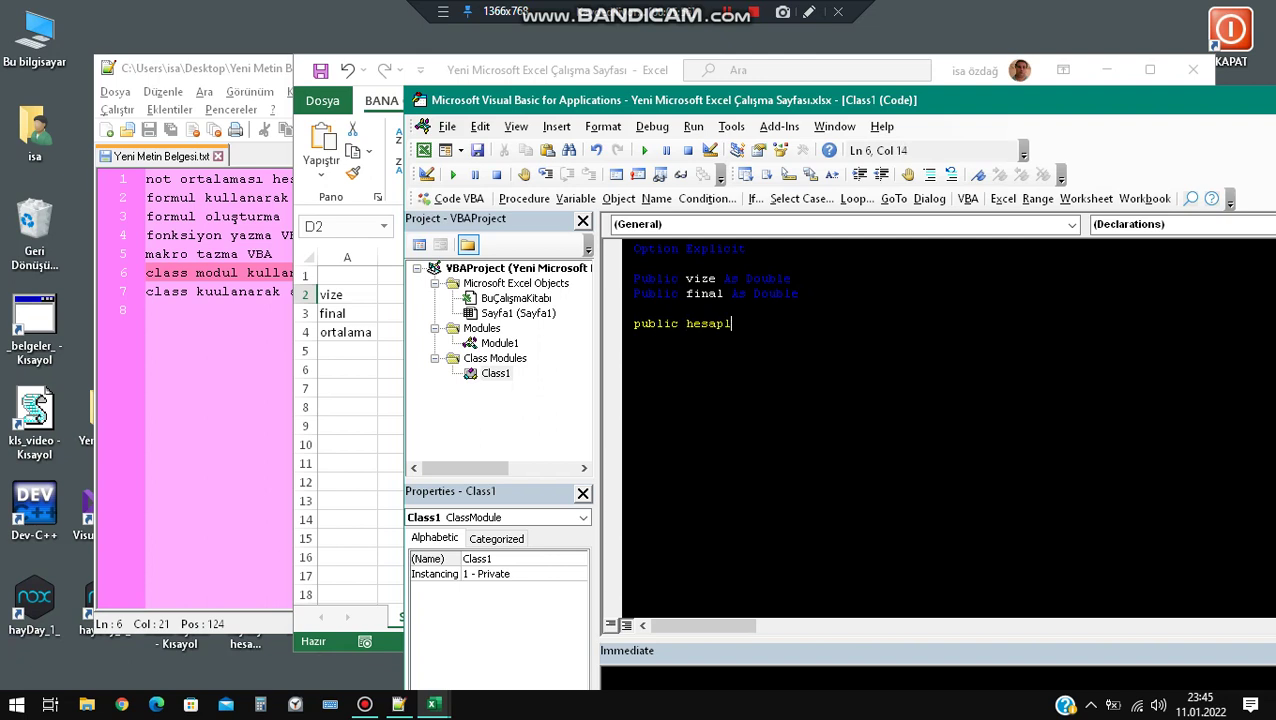
type("a")
key("shift+Left")
key("shift+Left")
key("shift+Left")
key("shift+Left")
key("shift+Left")
key("shift+Left")
key("shift+Left")
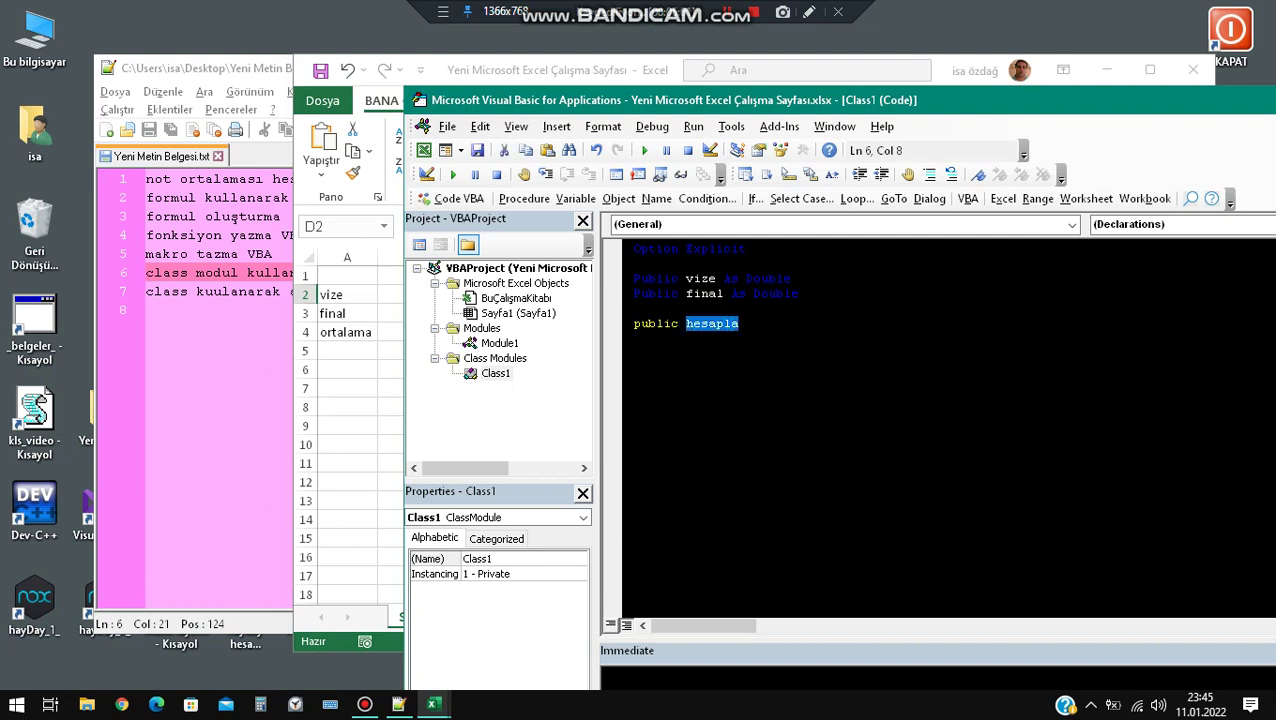
key("BackSpace")
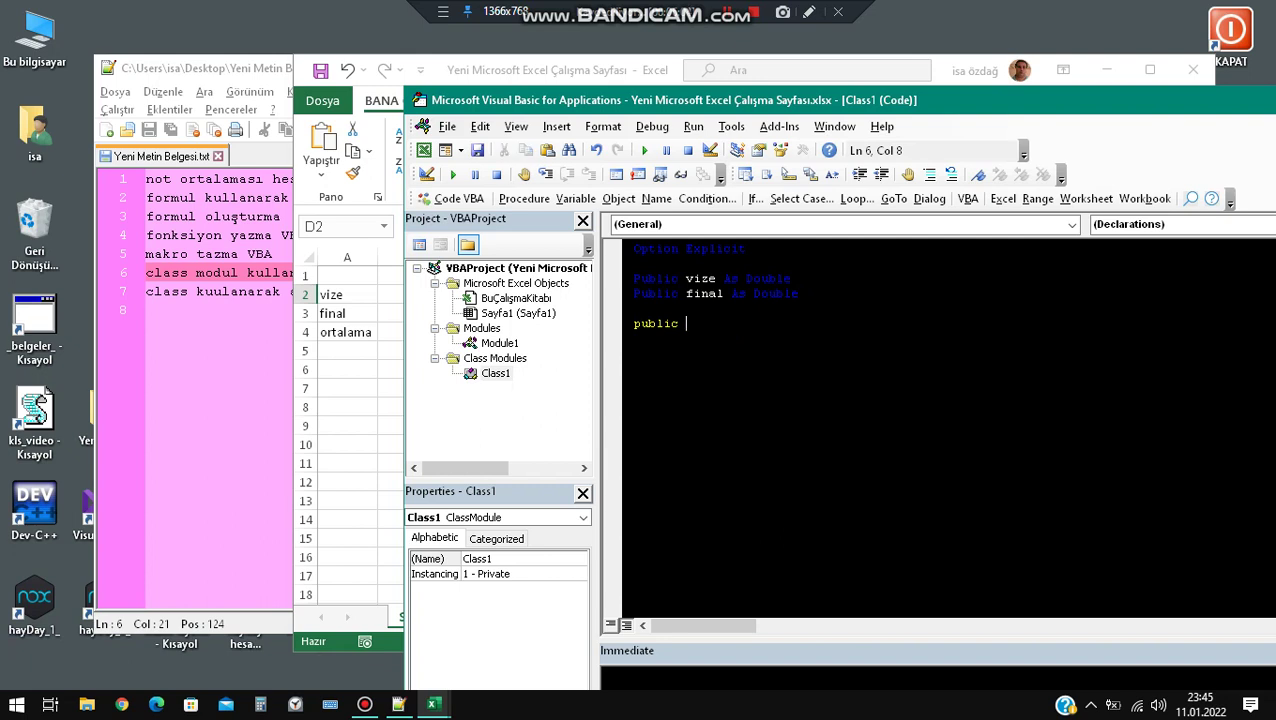
type("sub ")
type("hesapla")
key("Return")
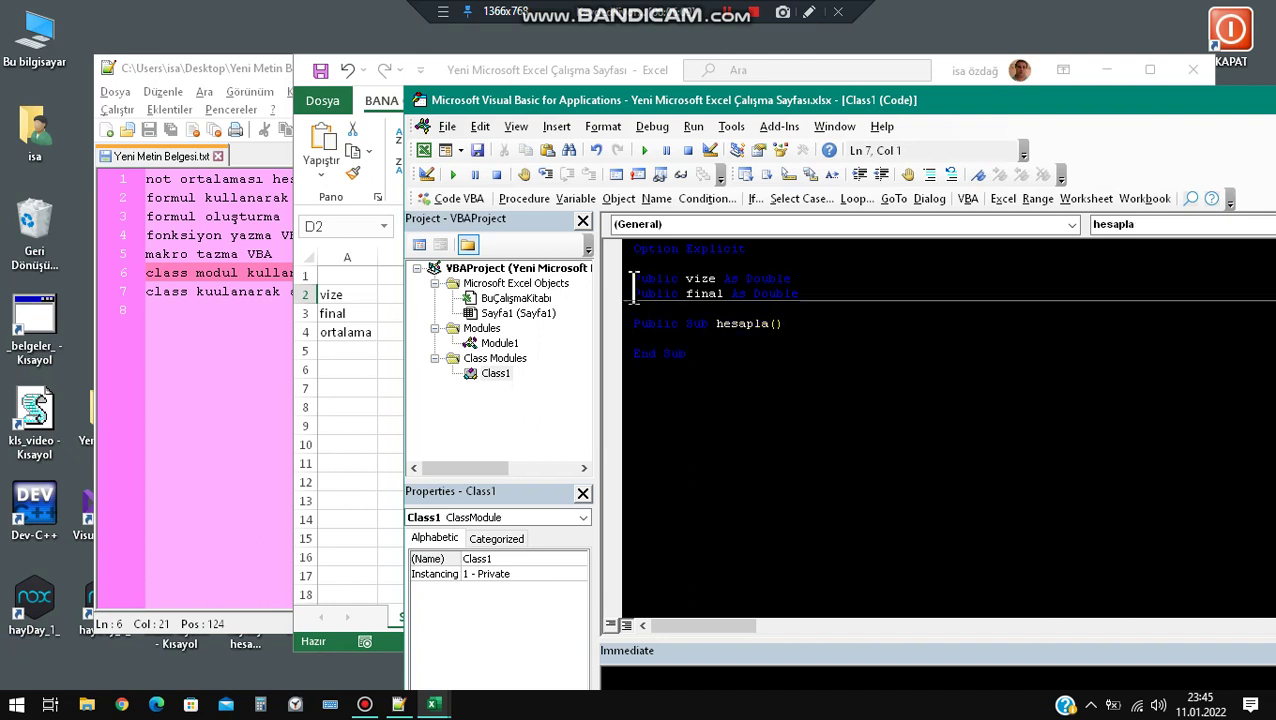
left_click(775, 324)
type("r")
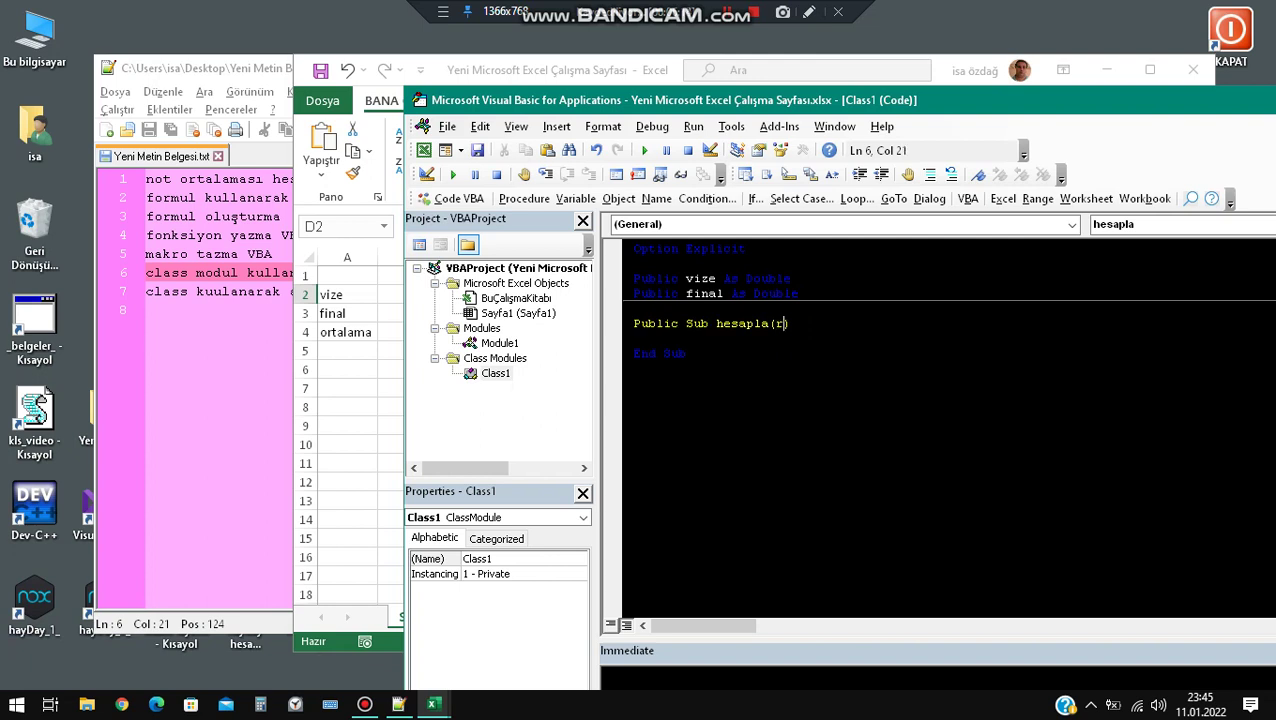
type("ng as ")
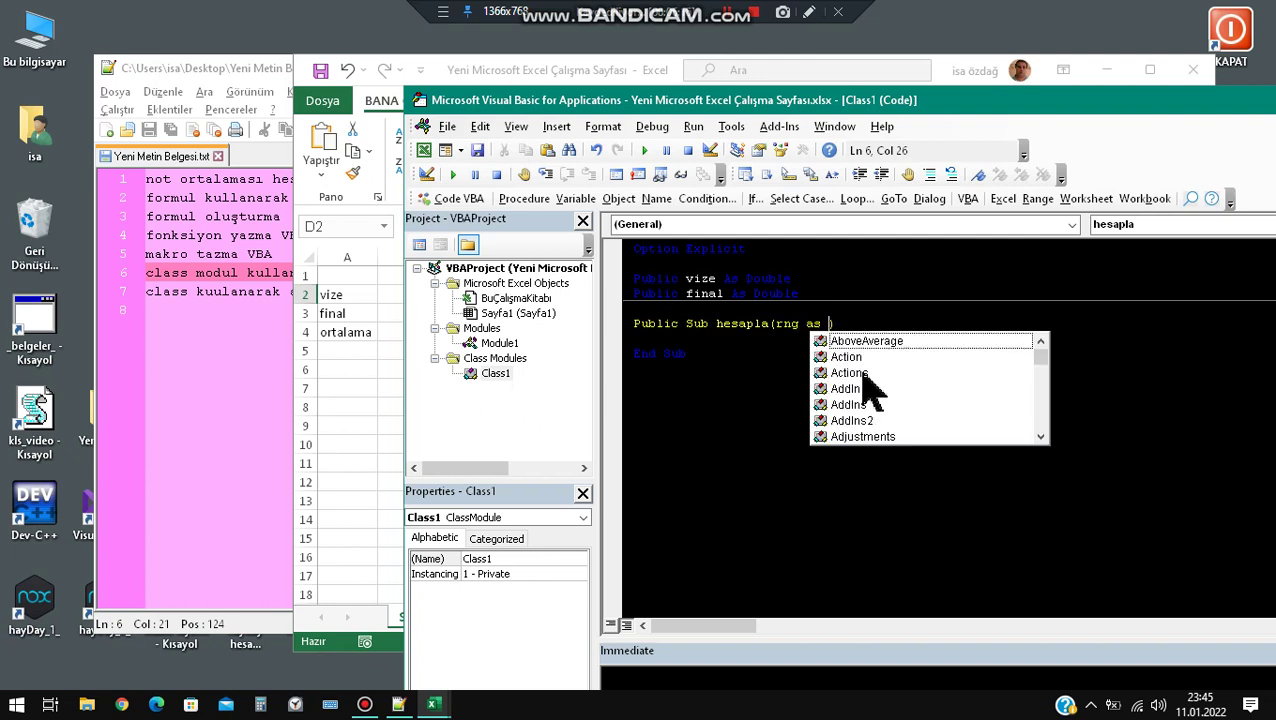
type("range")
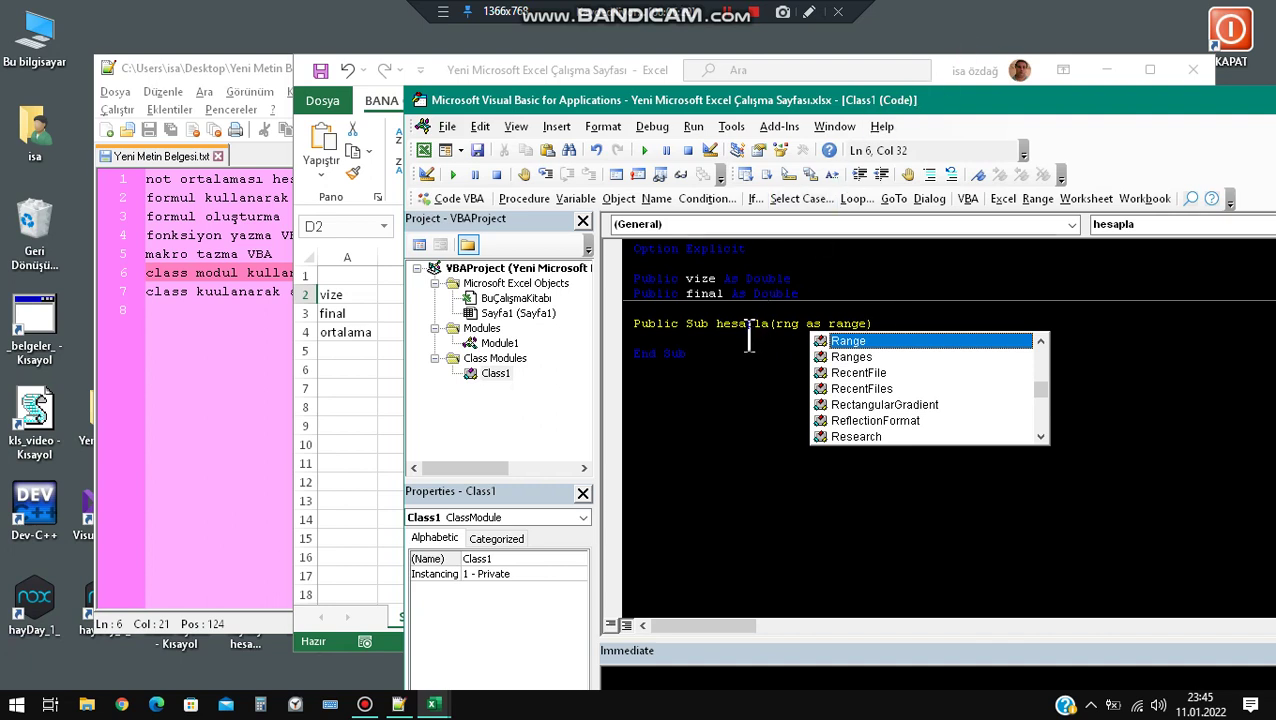
key("Return")
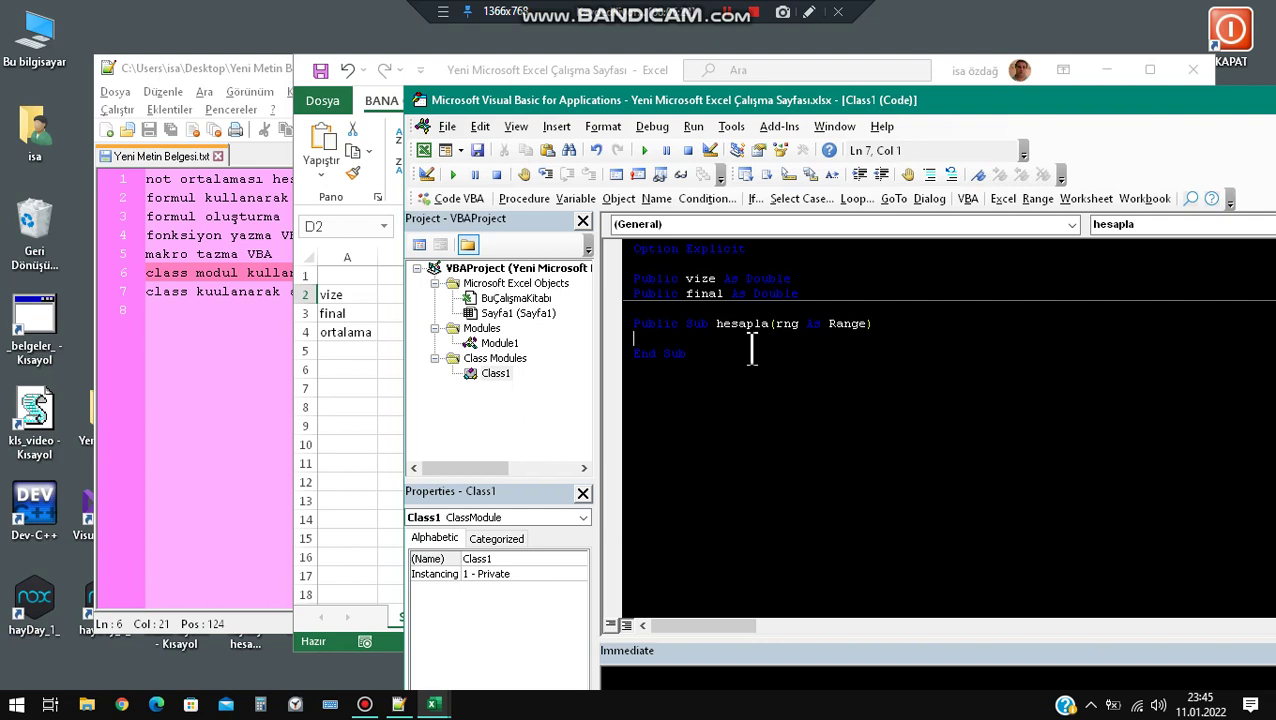
Reuse Module1's 30/100 and 70/100 weighting lines in hesapla, writing rng.Value = vize + final.
double_click(499, 343)
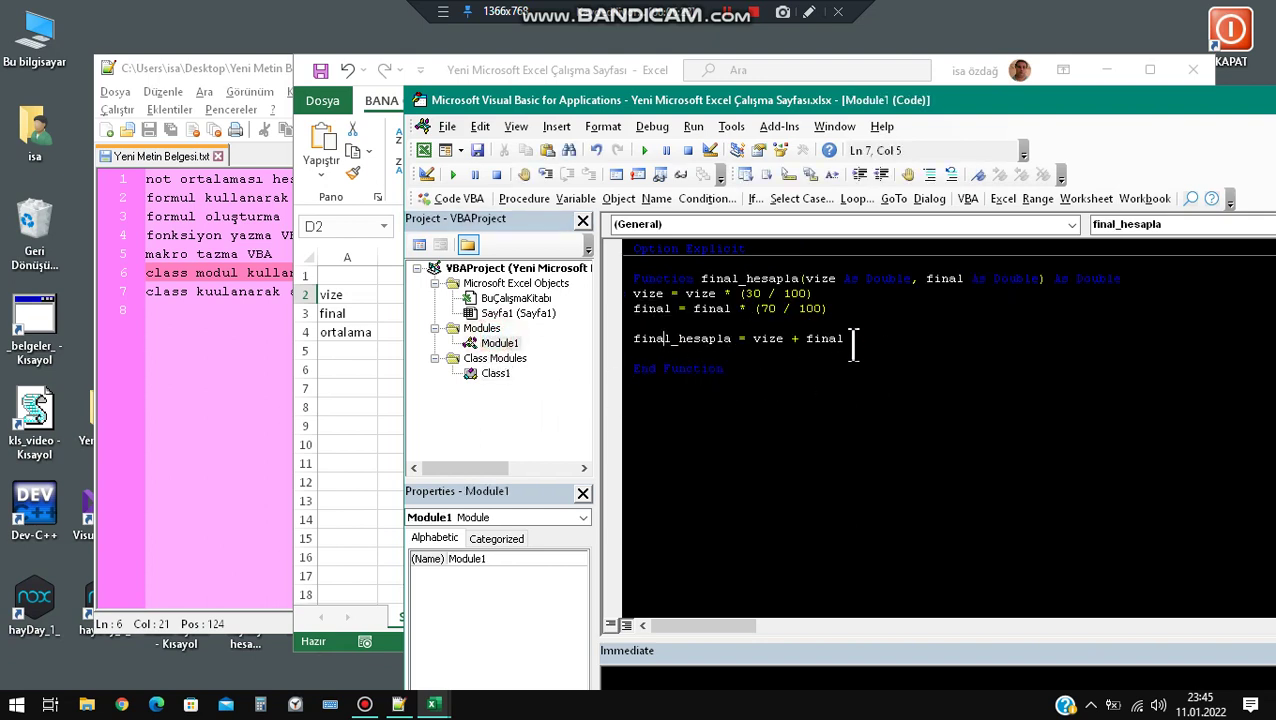
left_click_drag(852, 340, 613, 296)
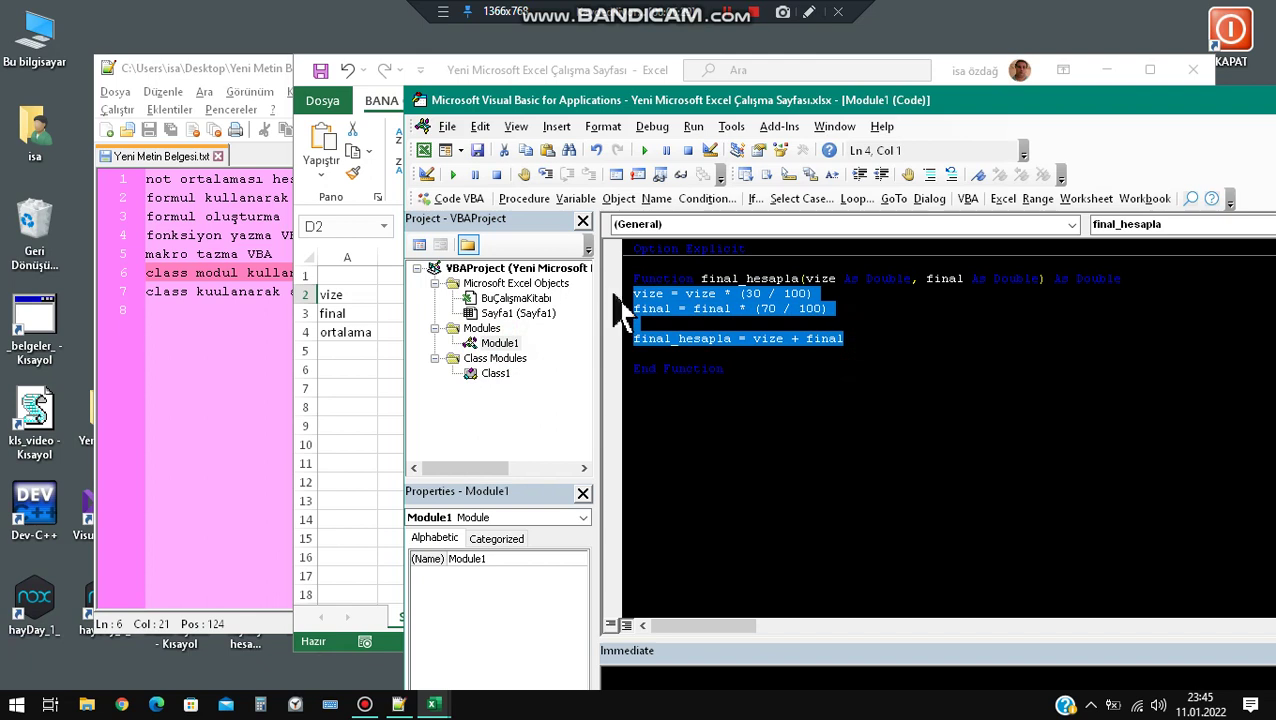
double_click(495, 373)
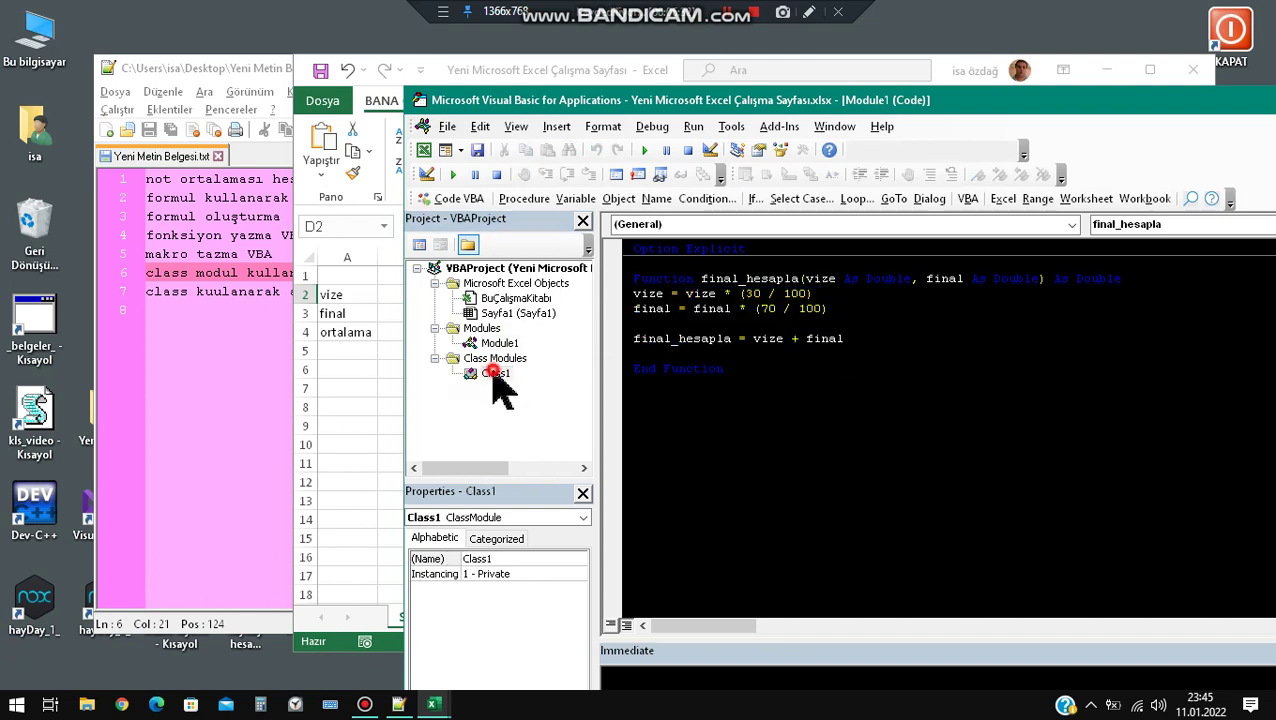
type("vize = vize * (30 / 100) final = final * (70 / 100)  final_hesapla = vize + final")
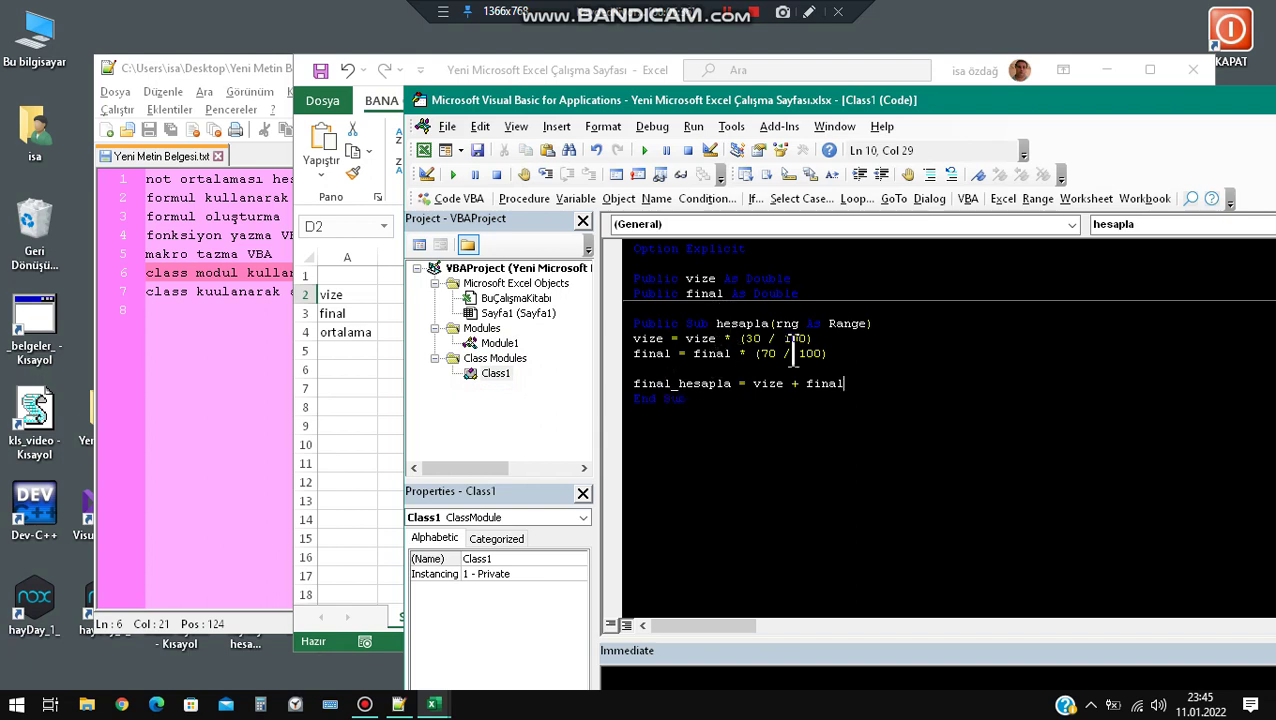
left_click_drag(633, 383, 731, 393)
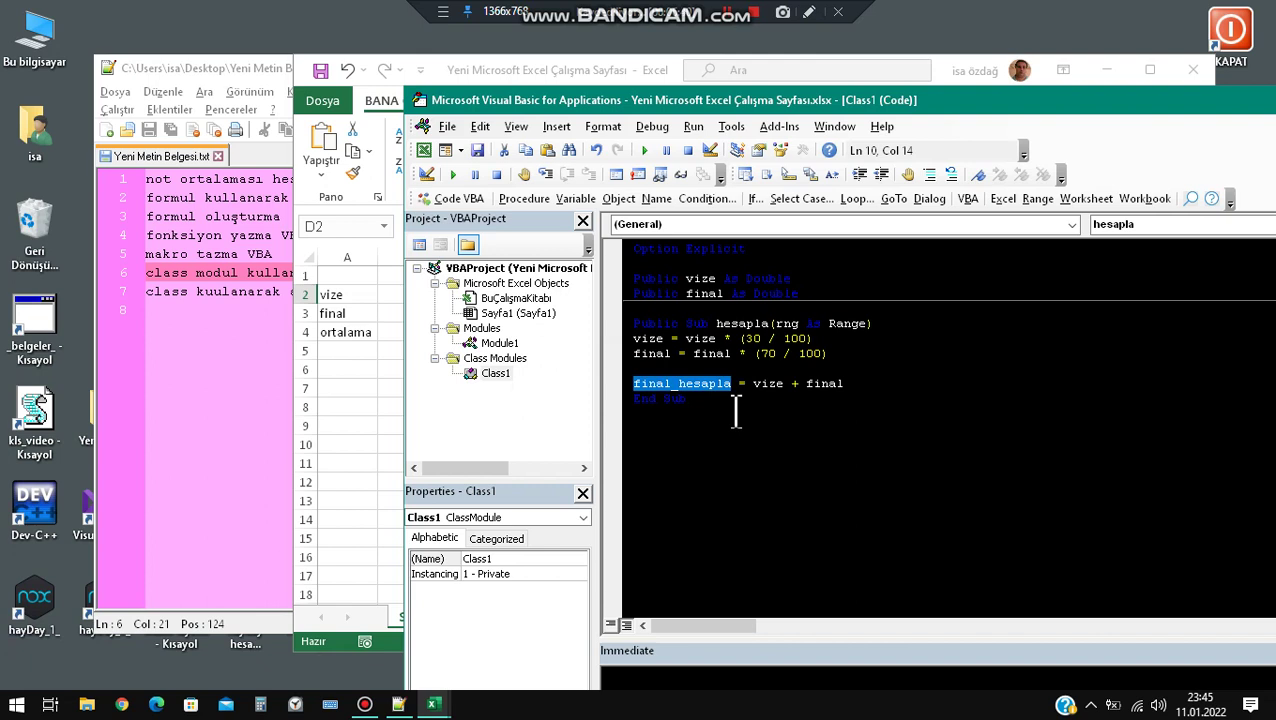
type("rng")
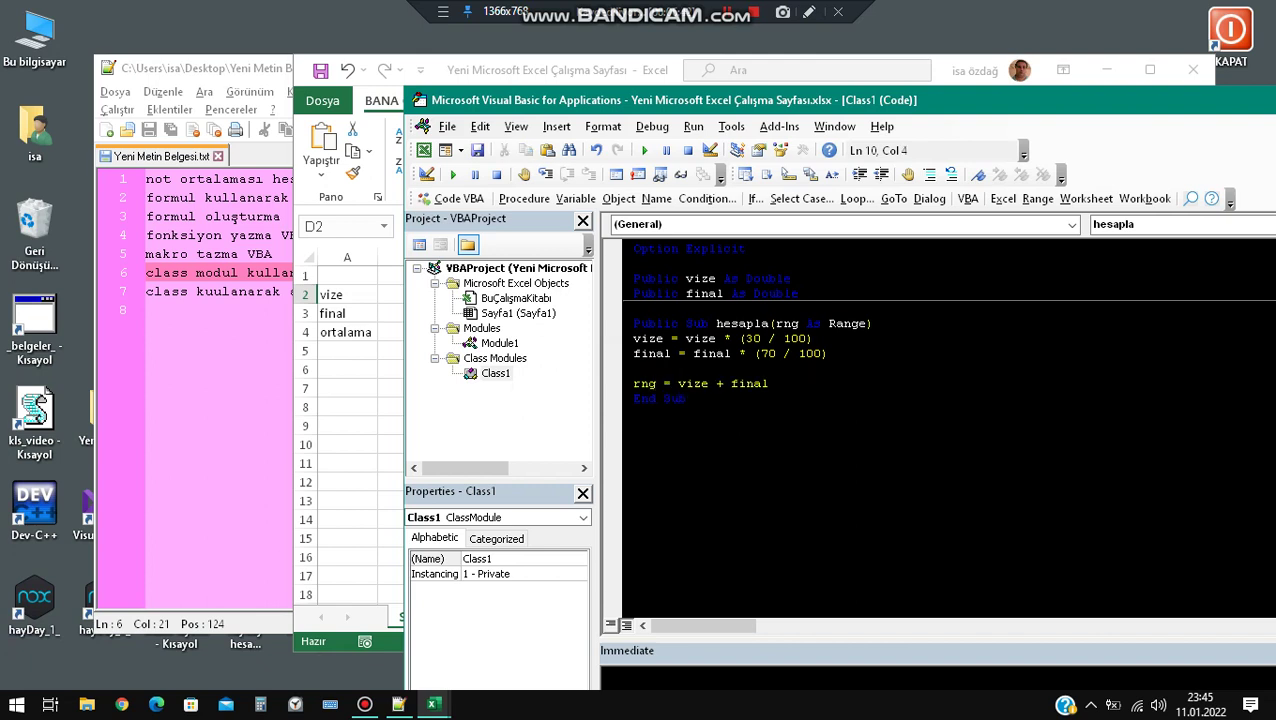
type(".valu")
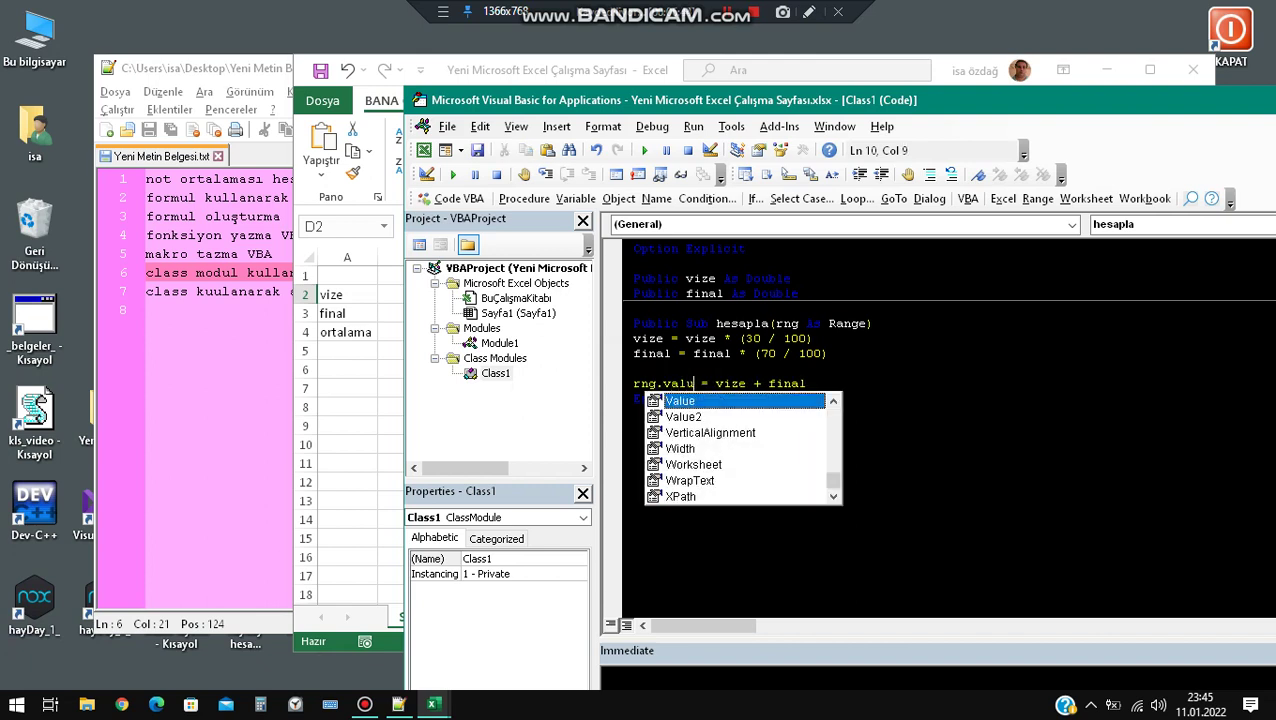
key("Tab")
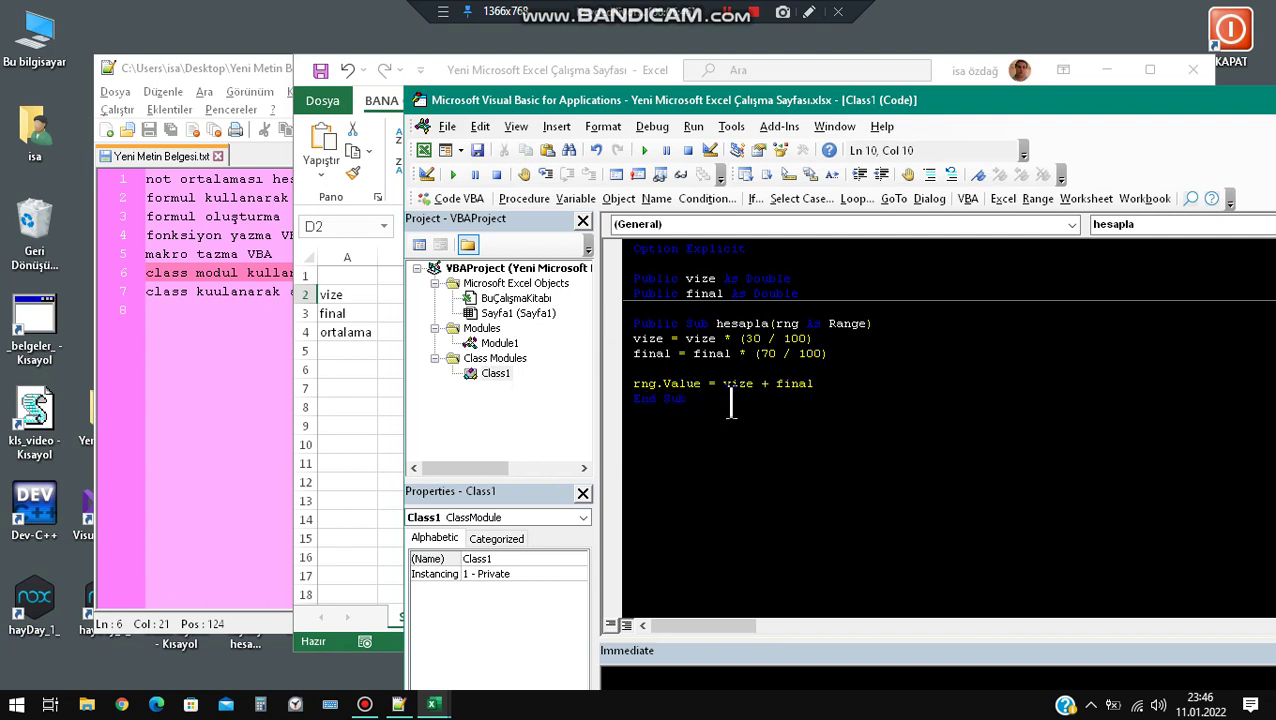
left_click(727, 368)
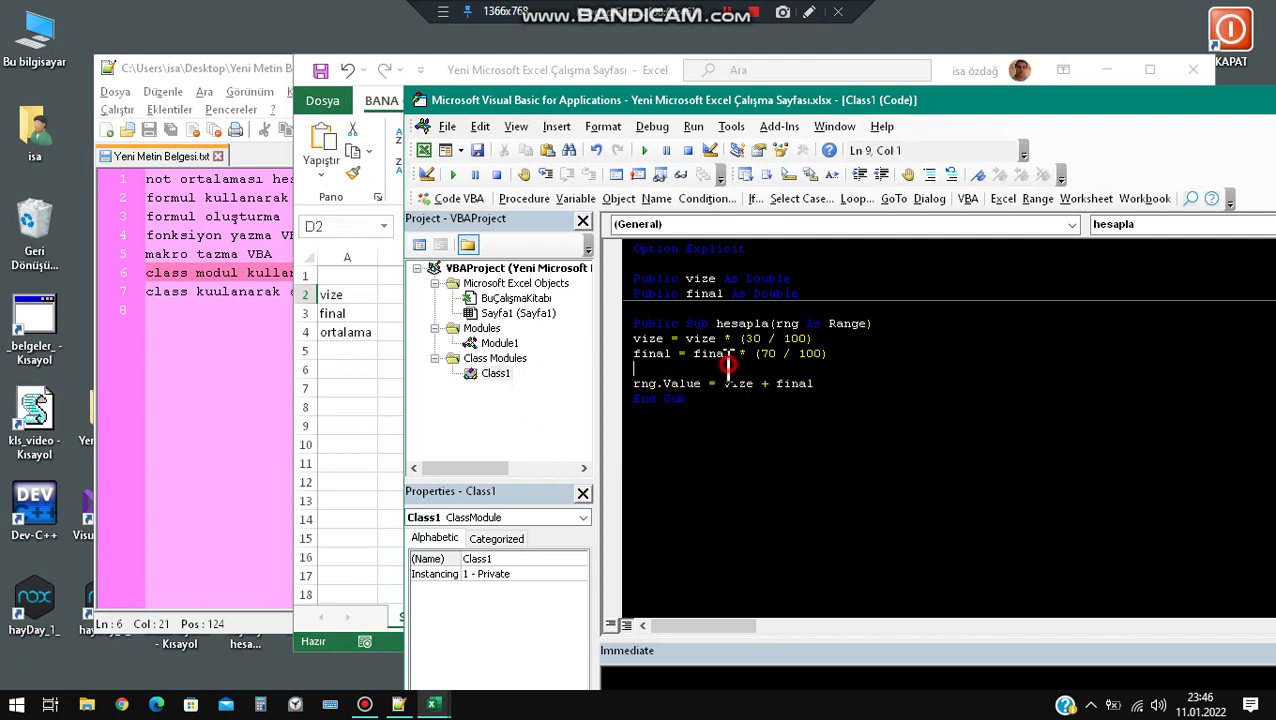
Insert Module2 from Module1's right-click menu and type an empty Sub fHesapla() procedure.
left_click(496, 345)
right_click(492, 350)
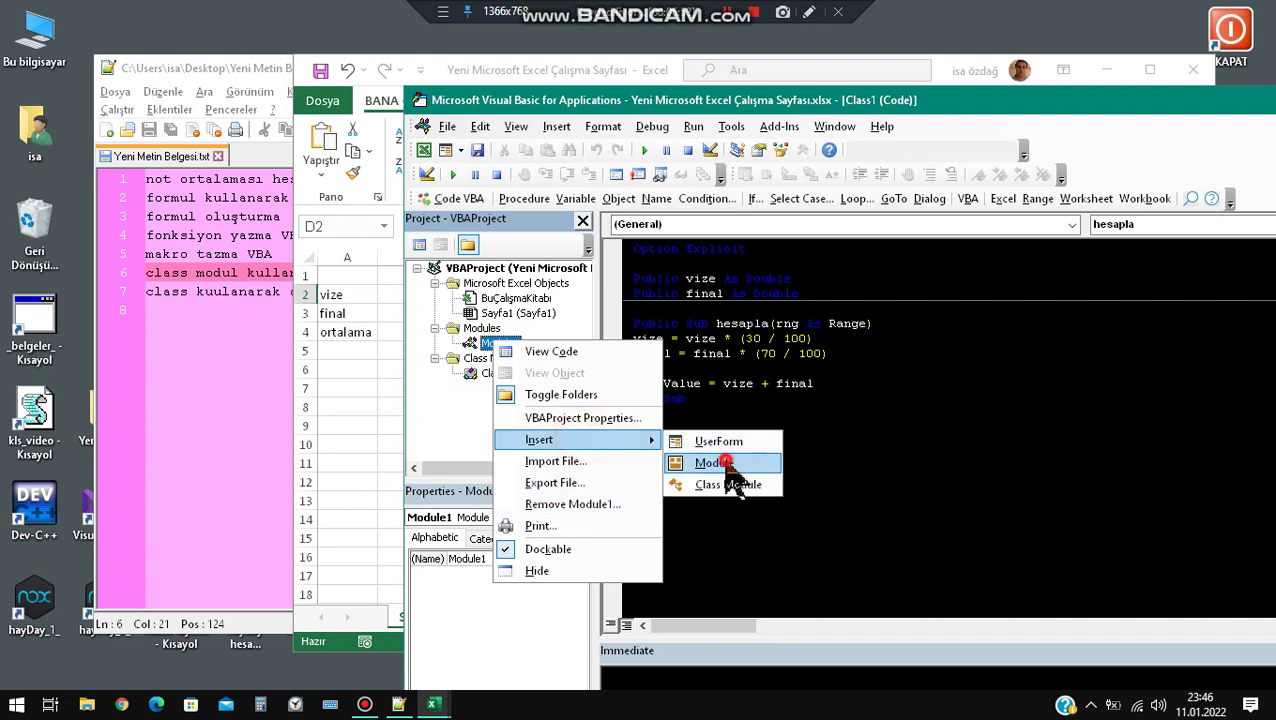
left_click(730, 468)
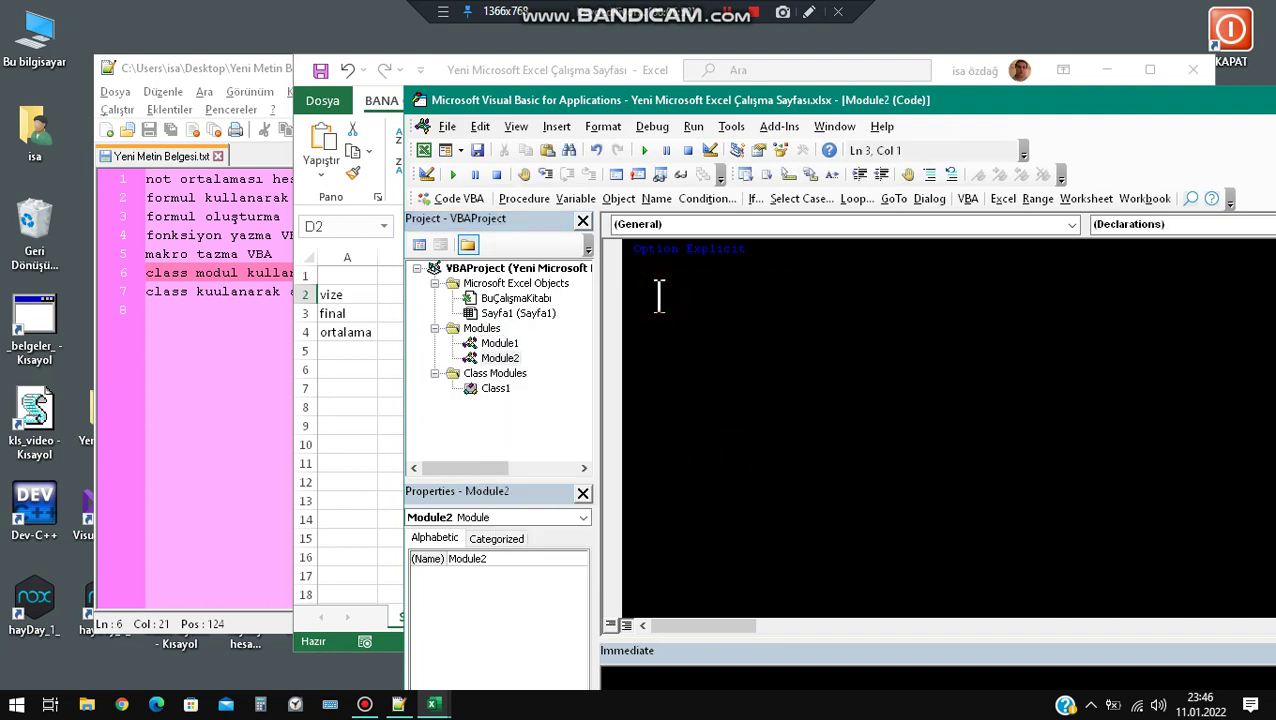
type("sub")
type(" fHesap")
type("la()")
key("Return")
key("Return")
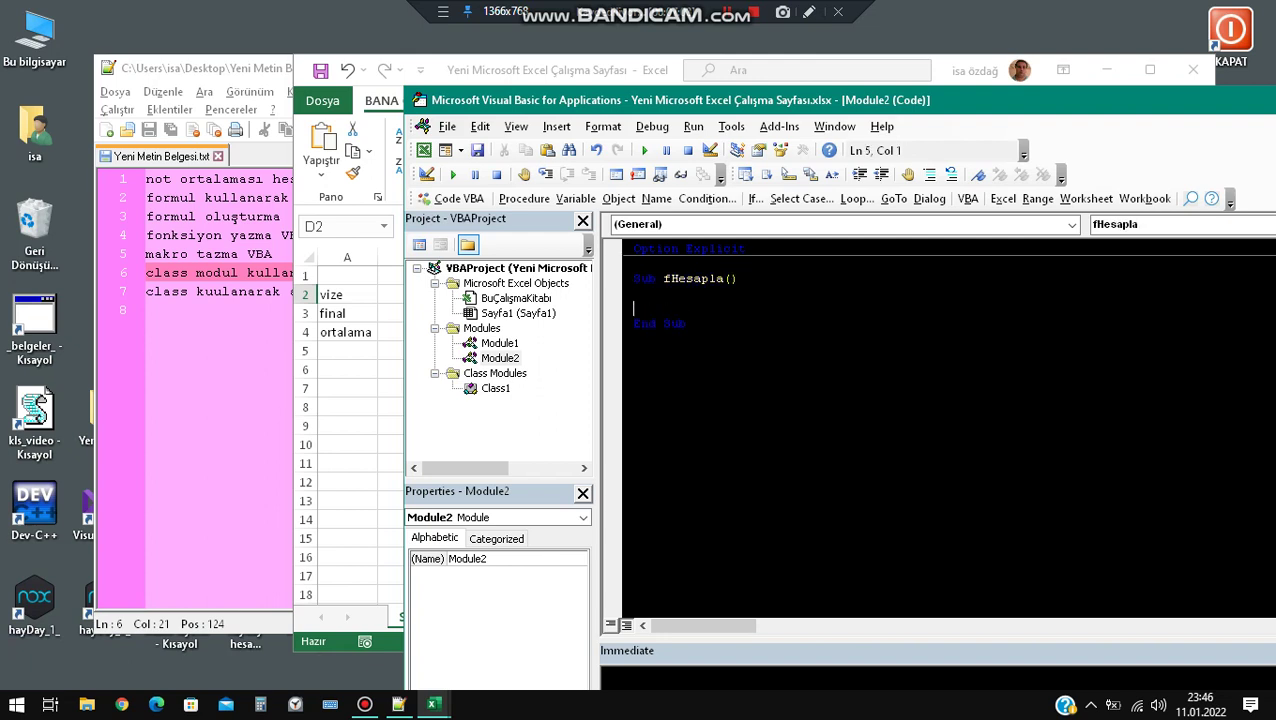
key("Return")
key("Up")
key("Up")
Rename Class1 to finalClass in the Properties (Name) field.
double_click(490, 389)
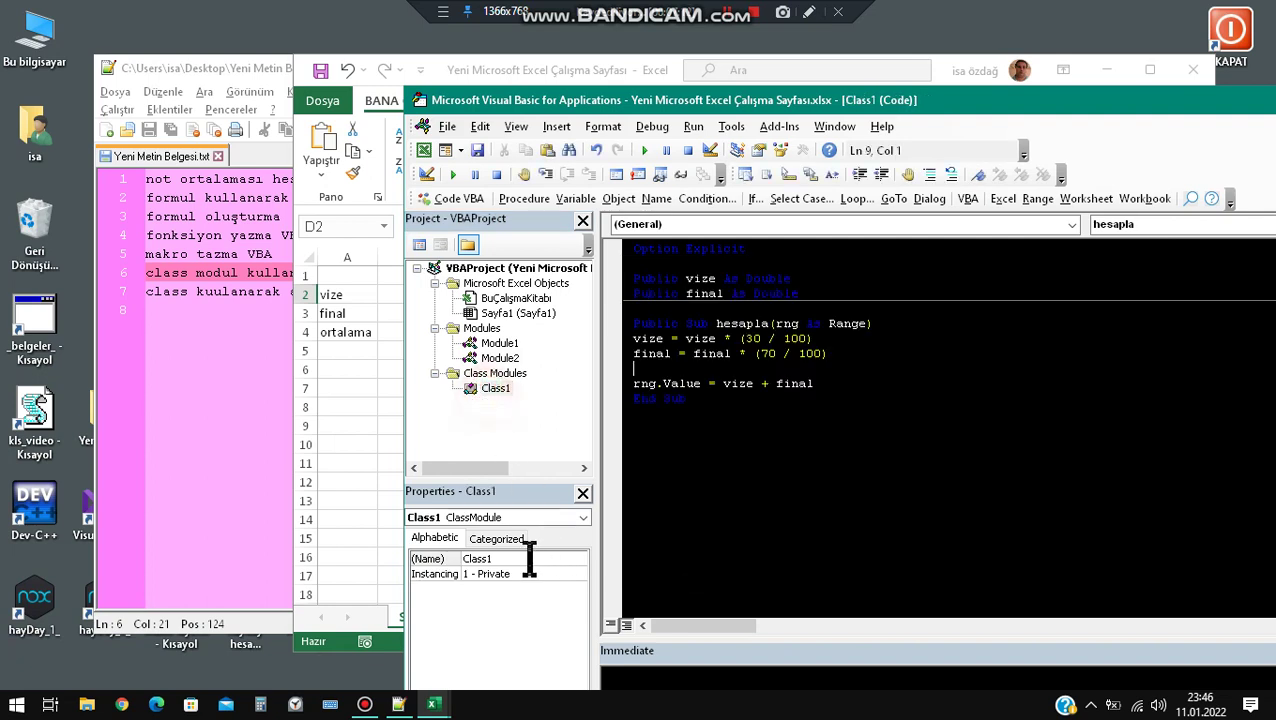
left_click(466, 559)
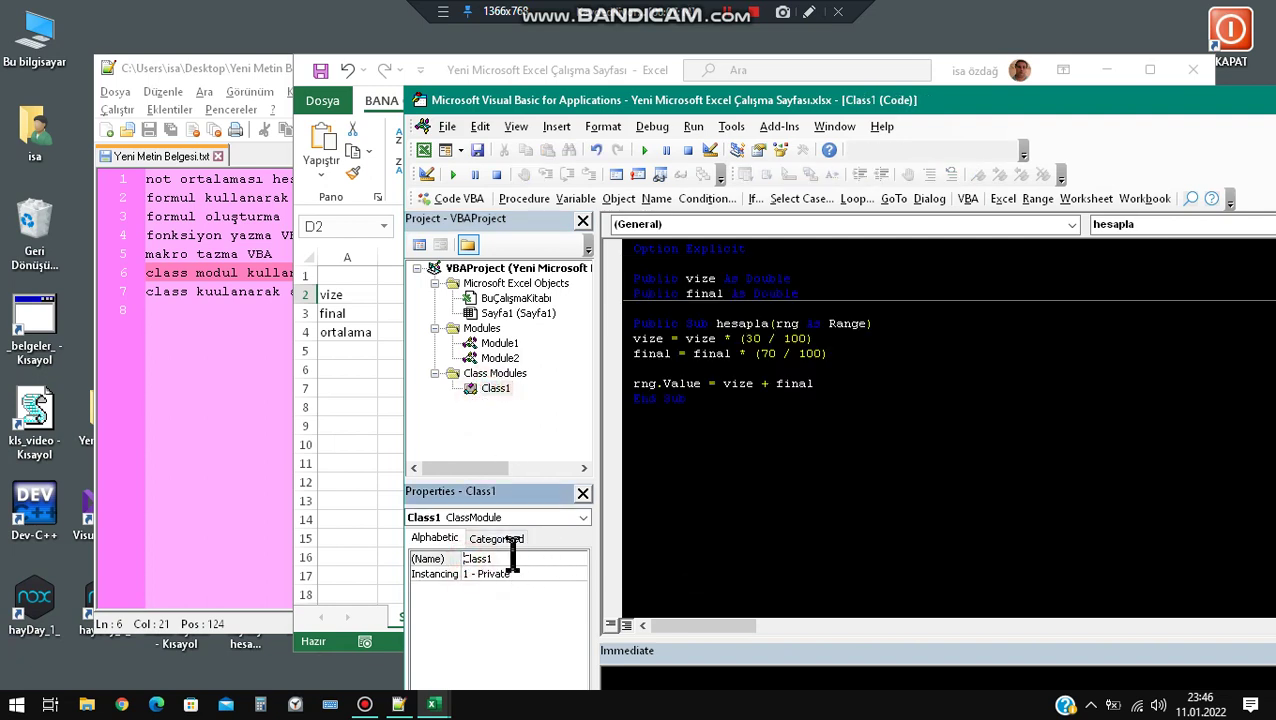
type("final")
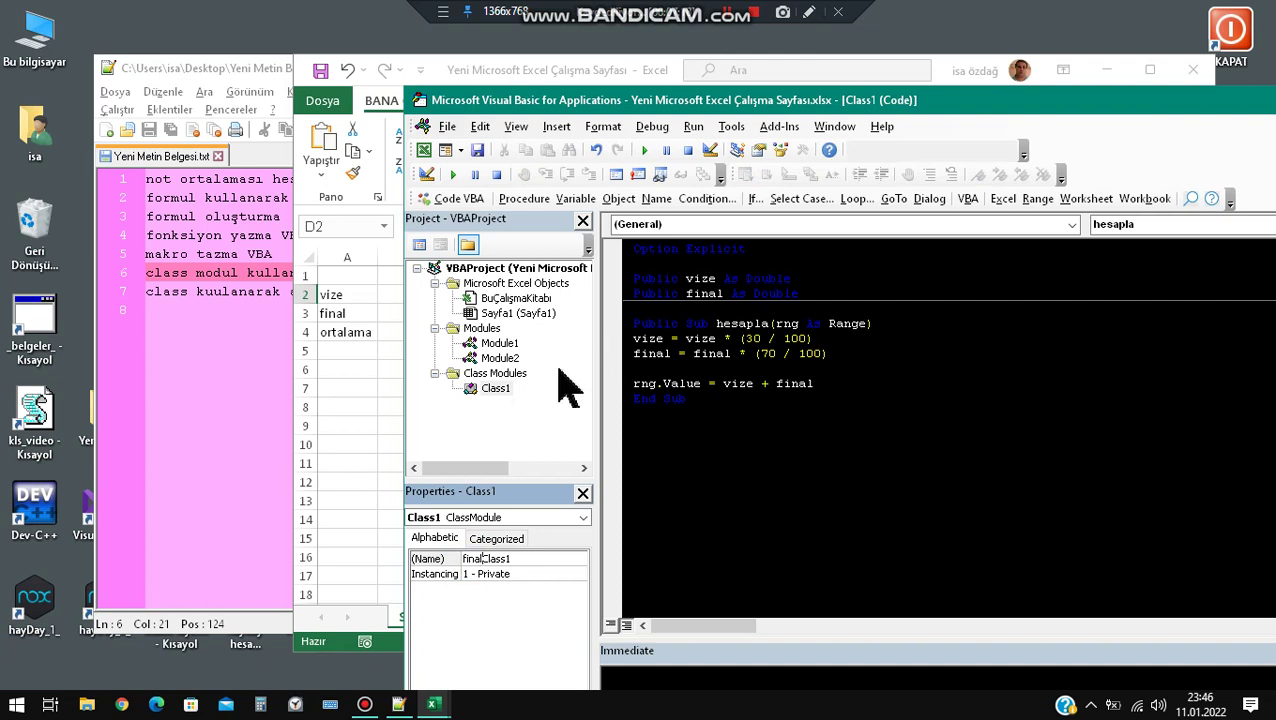
left_click(558, 561)
left_click(672, 441)
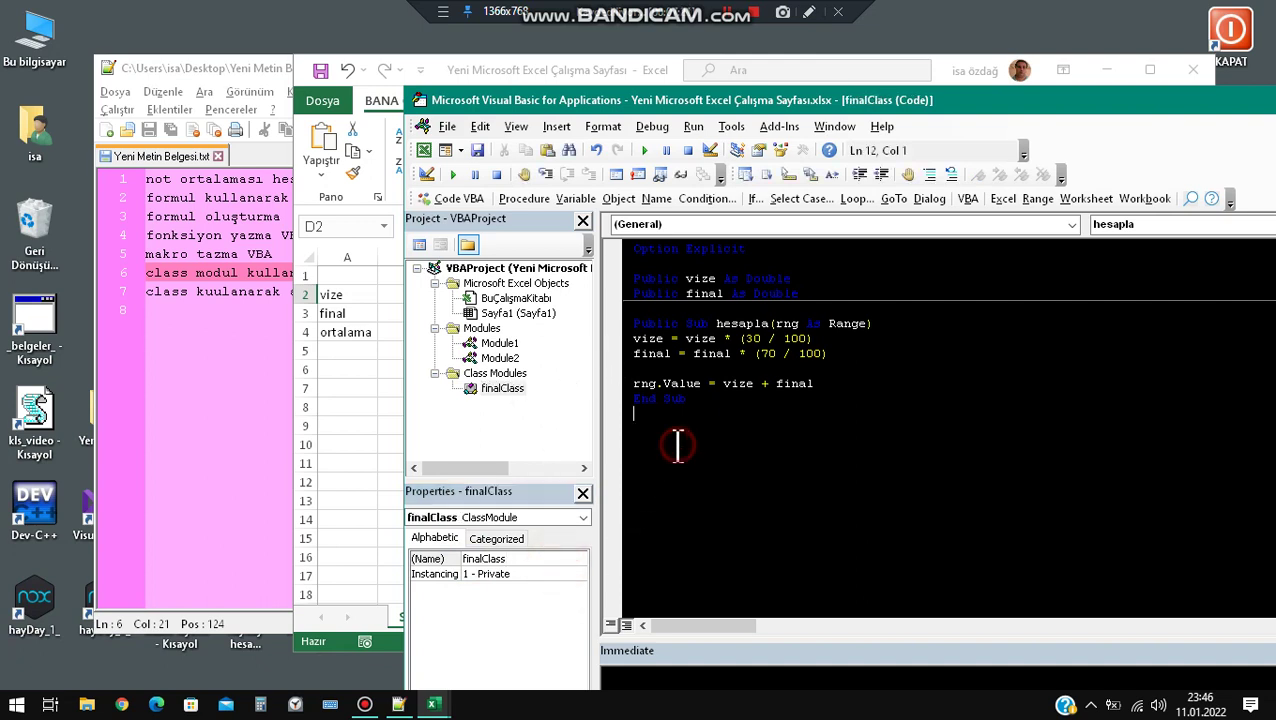
In fHesapla, declare hesapC As New finalClass and add an empty With hesapC … End With block.
double_click(500, 358)
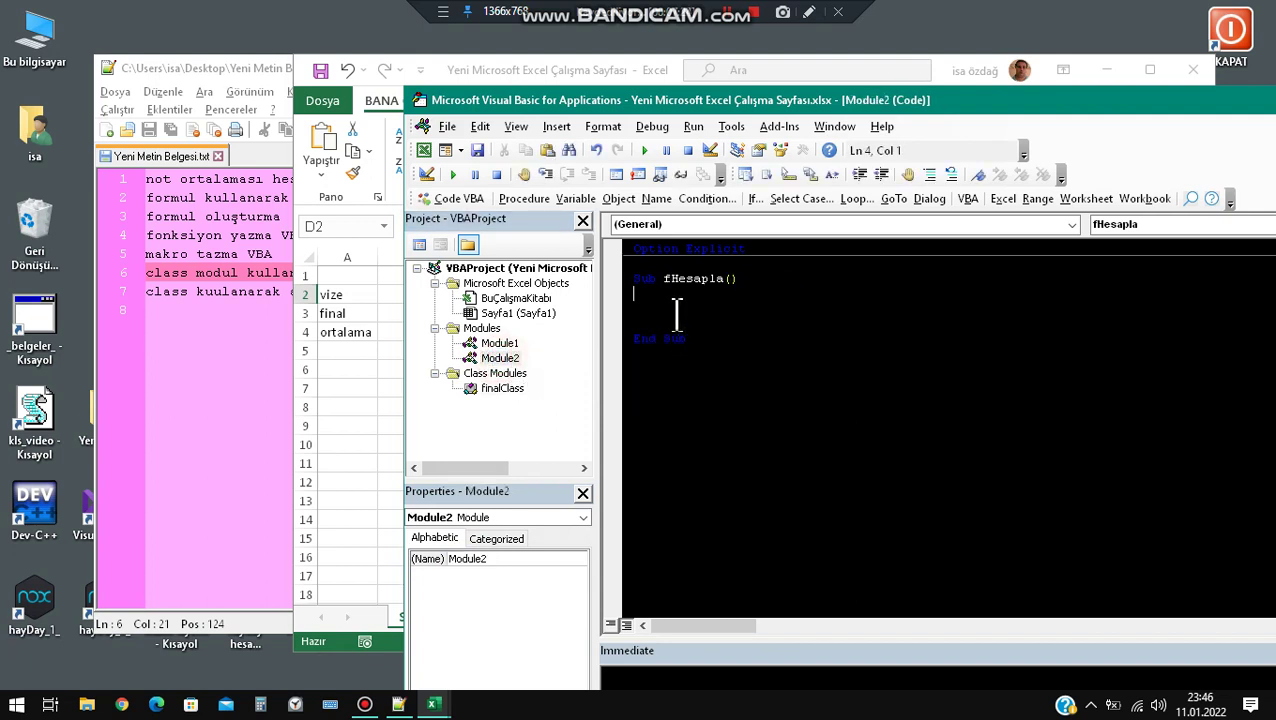
type("dim ")
type("hesa")
type("p")
type("C")
type("as new ")
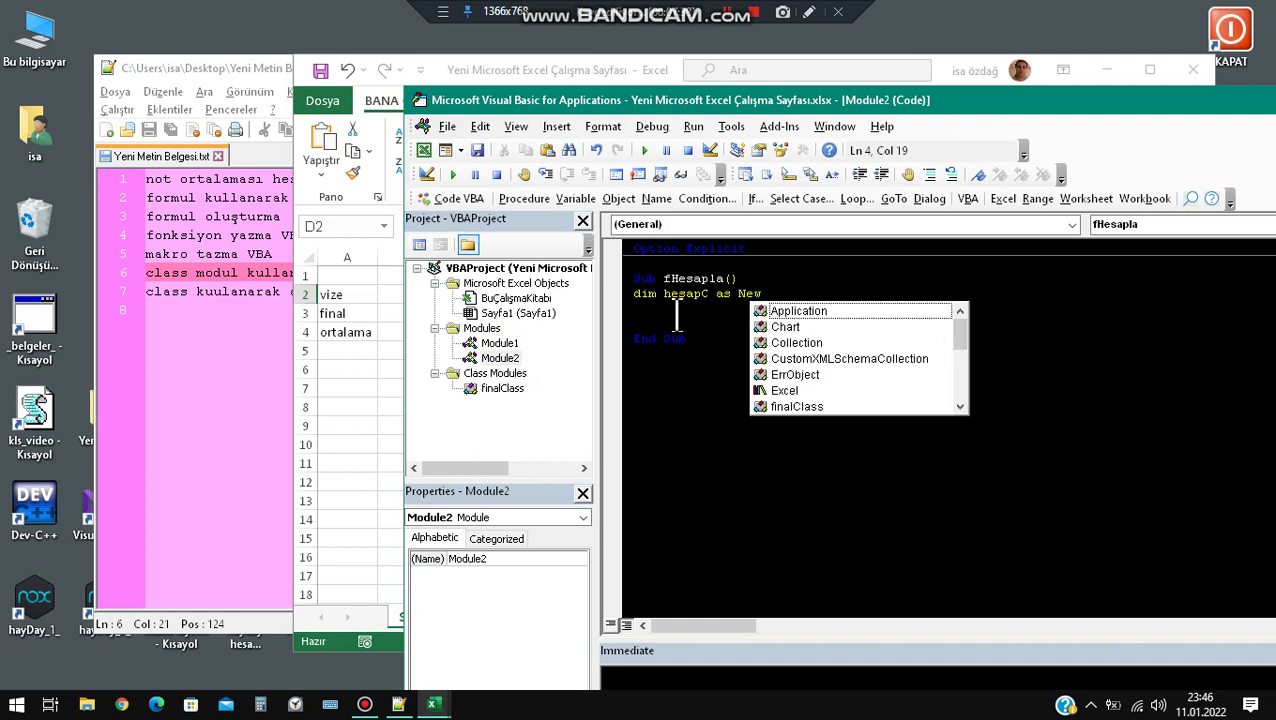
type("fi")
key("Tab")
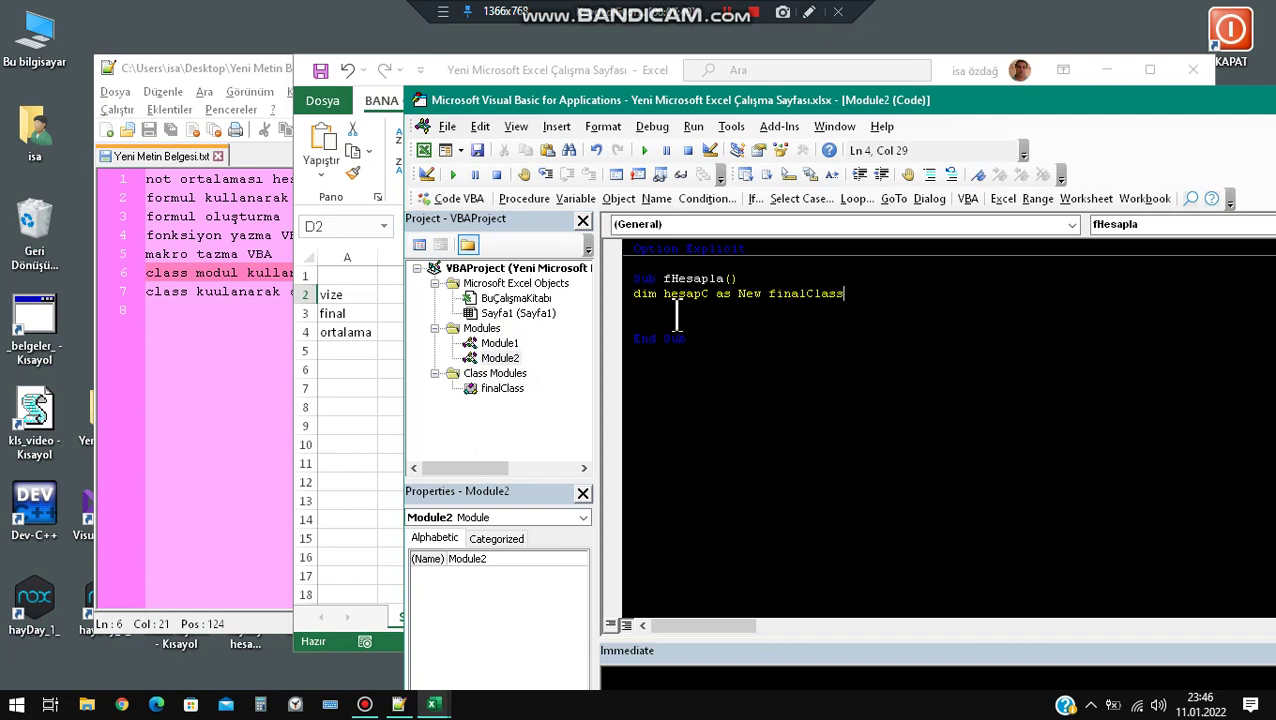
key("Return")
key("Return")
type("with")
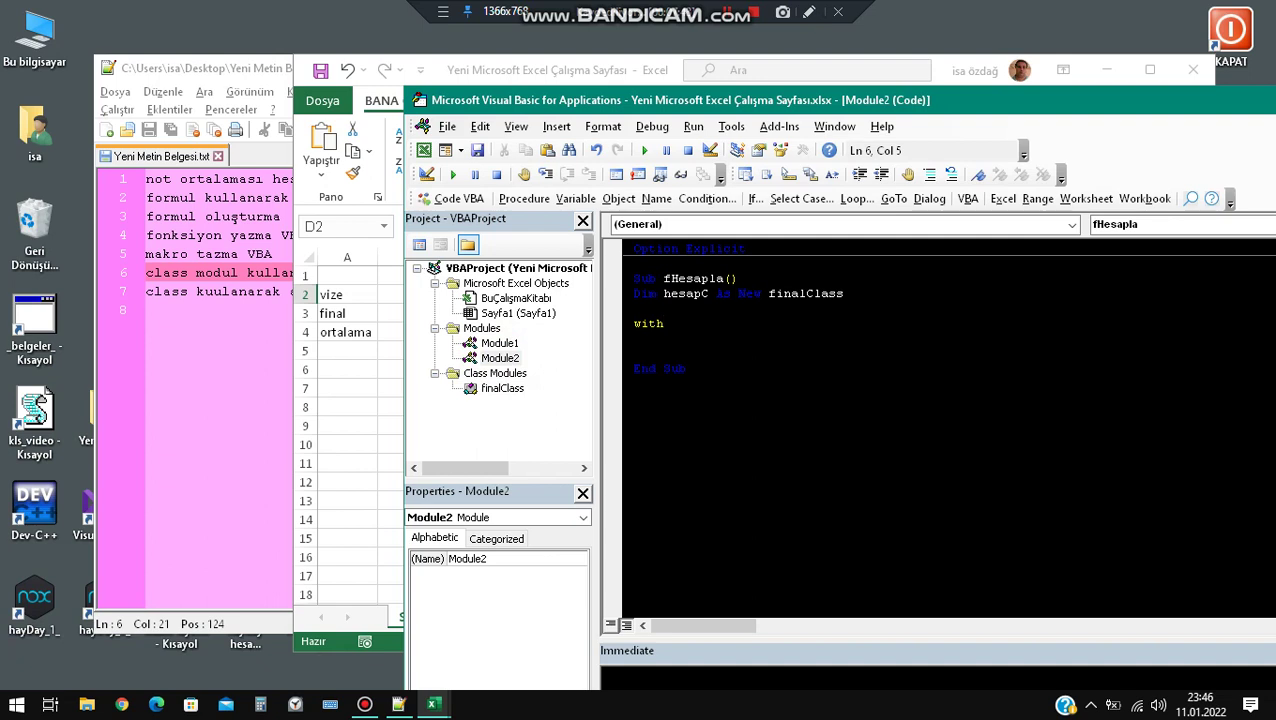
type(" hesa")
type("p")
key("Return")
key("Return")
key("Return")
key("Return")
key("Return")
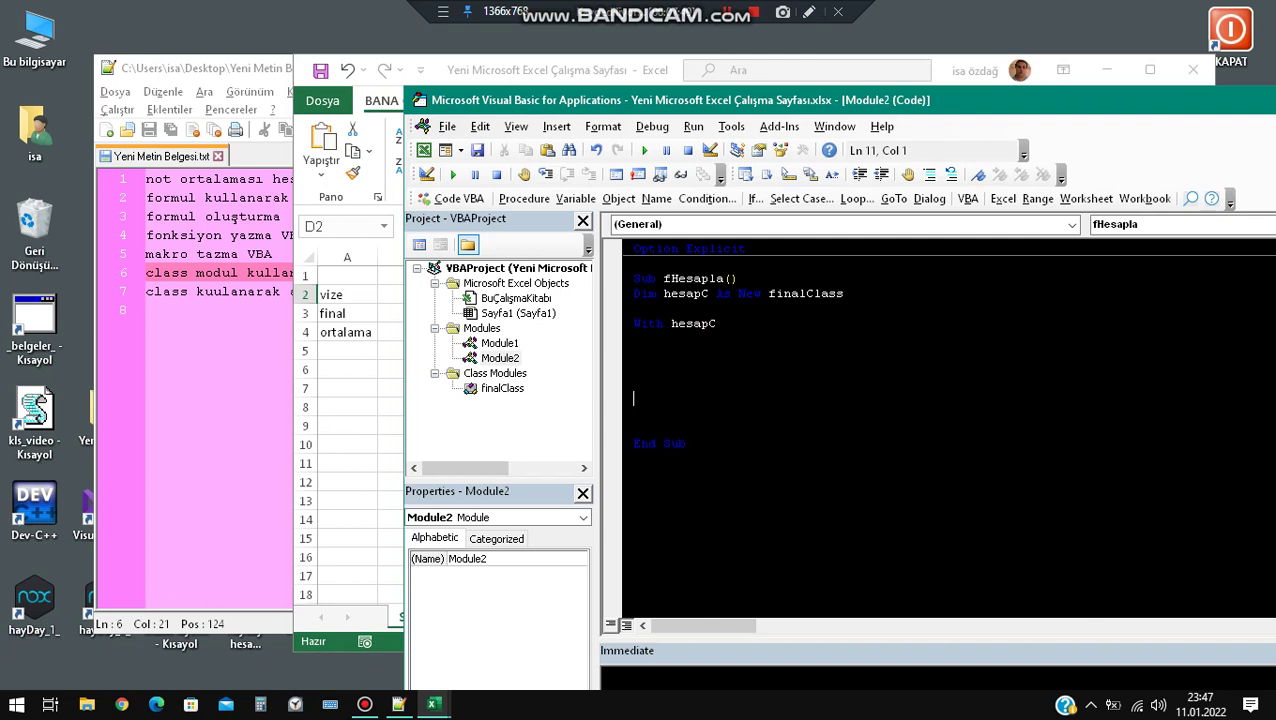
type("end w")
type("ith")
key("Up")
key("Up")
key("Up")
key("Up")
Write .vize = [d2] as the first line inside the With hesapC block.
left_click(661, 71)
left_click_drag(661, 71, 427, 80)
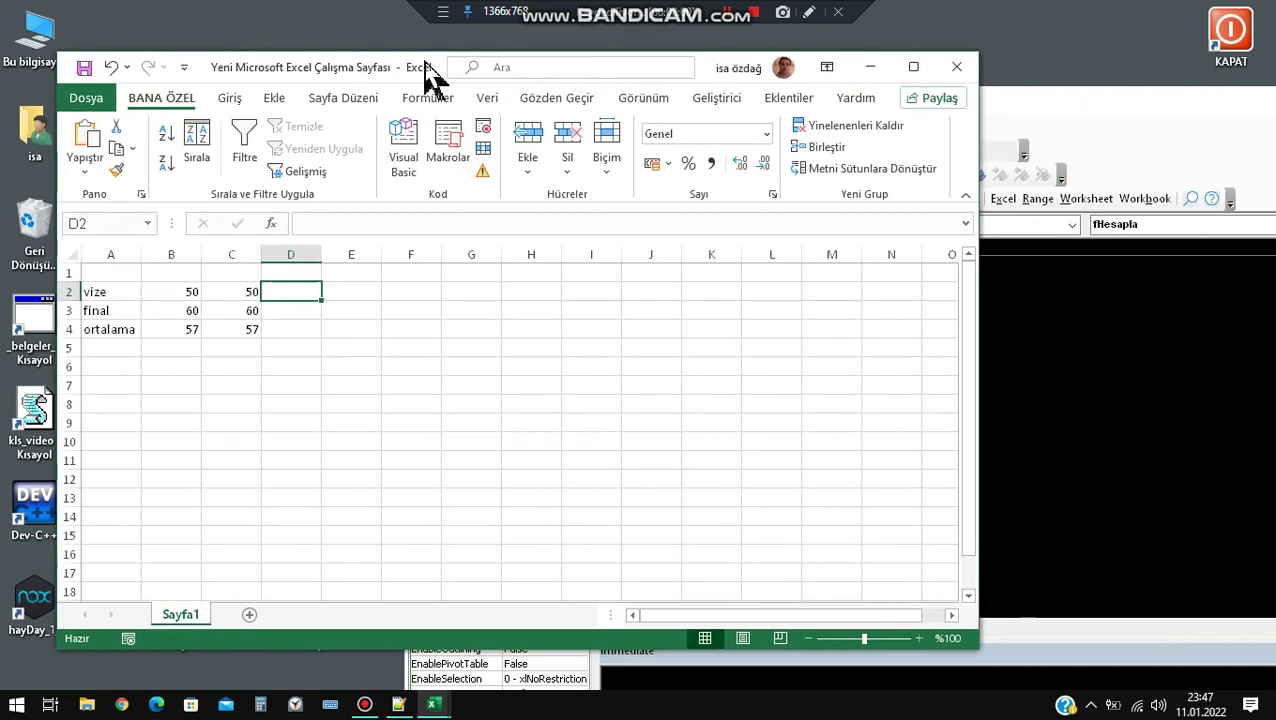
left_click(1148, 340)
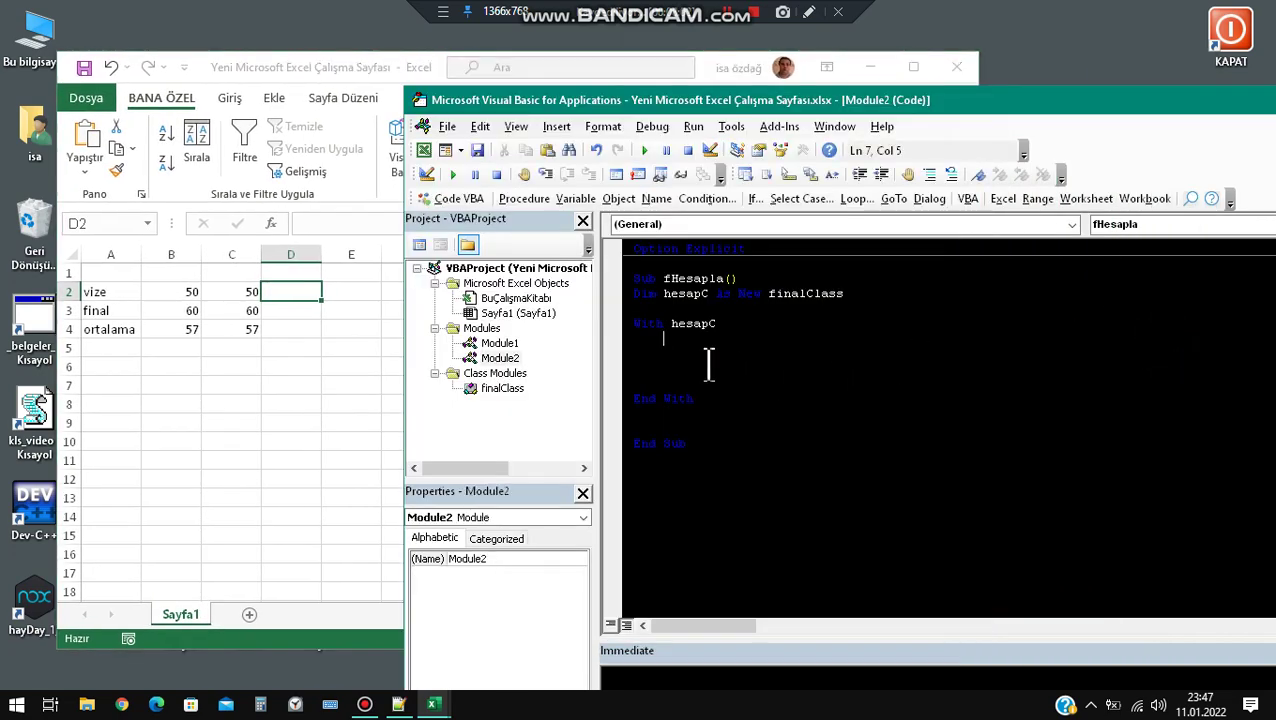
type(".")
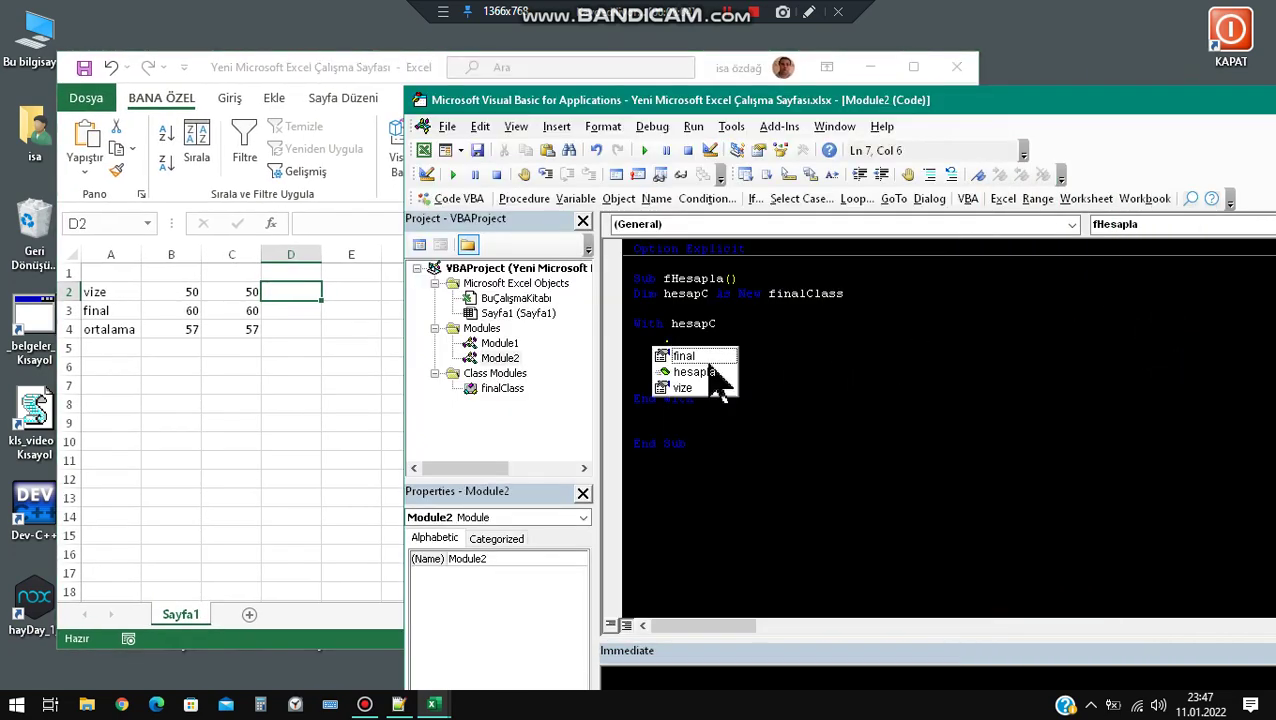
left_click(710, 368)
left_click(705, 387)
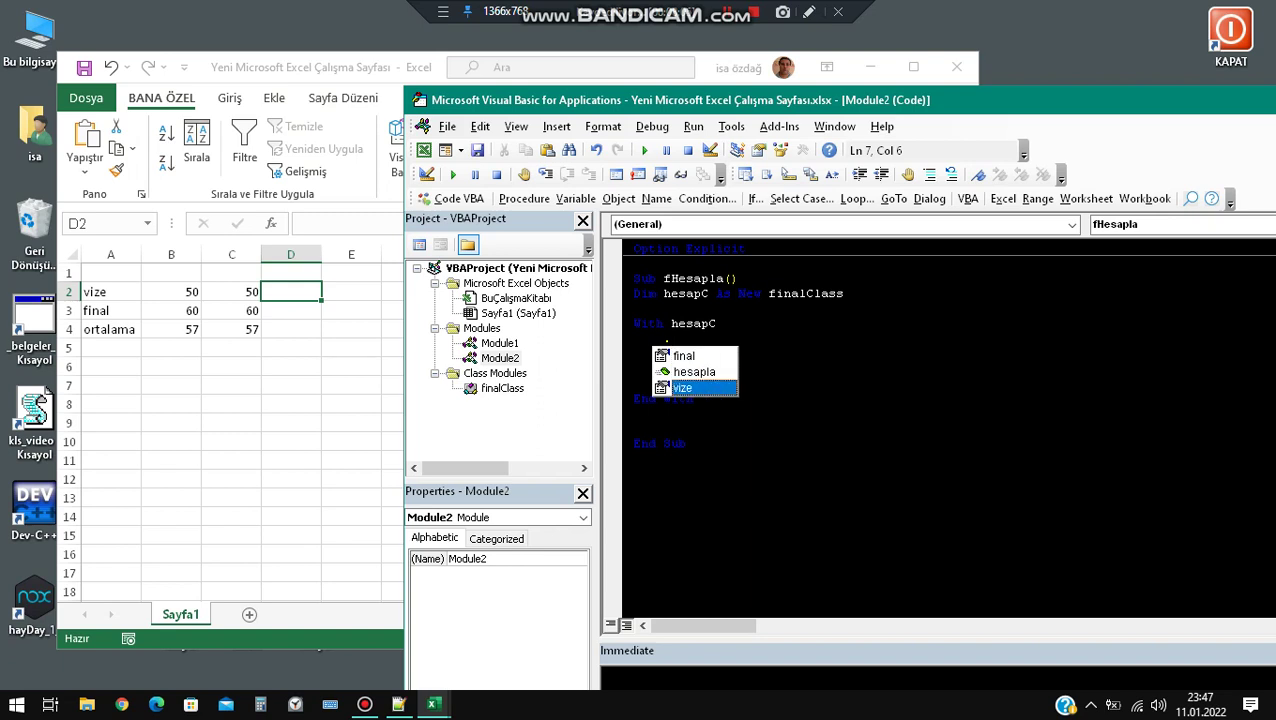
key("Tab")
type("=")
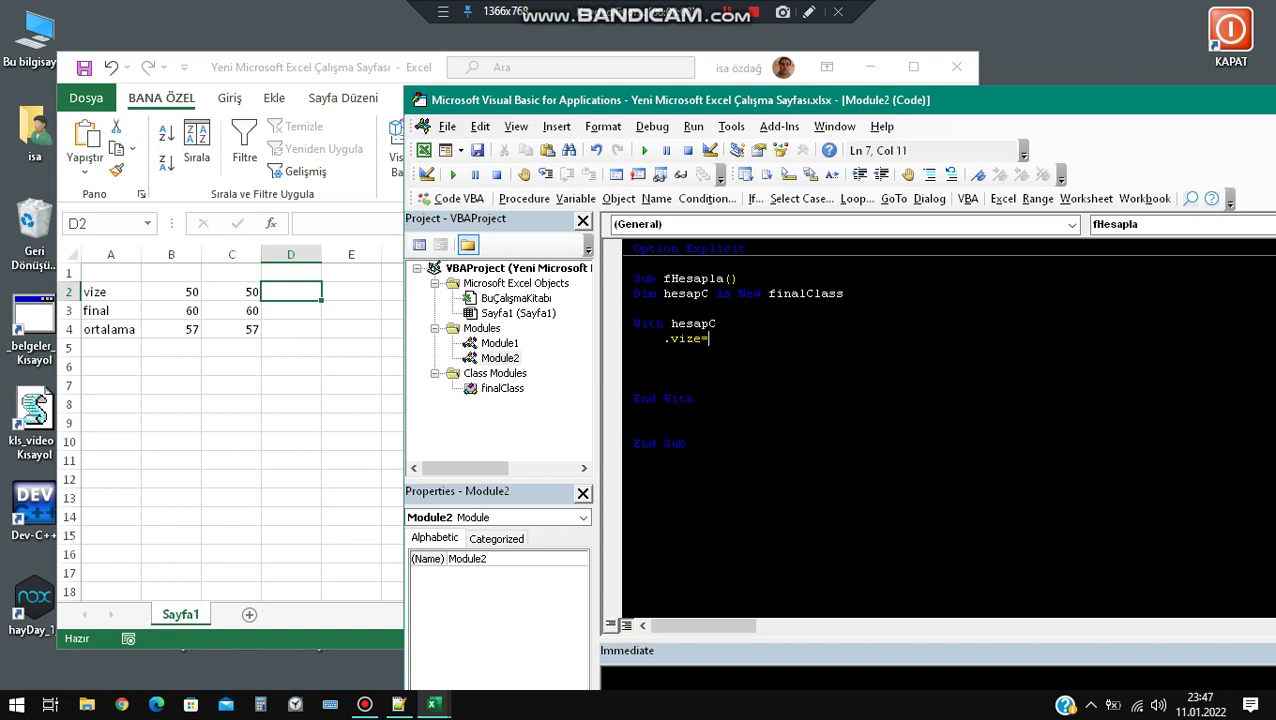
type("[")
type("d")
type("2")
type("]")
key("Return")
Add .final = [d3] and a .hesapla [d4] call to complete the With block.
type(".")
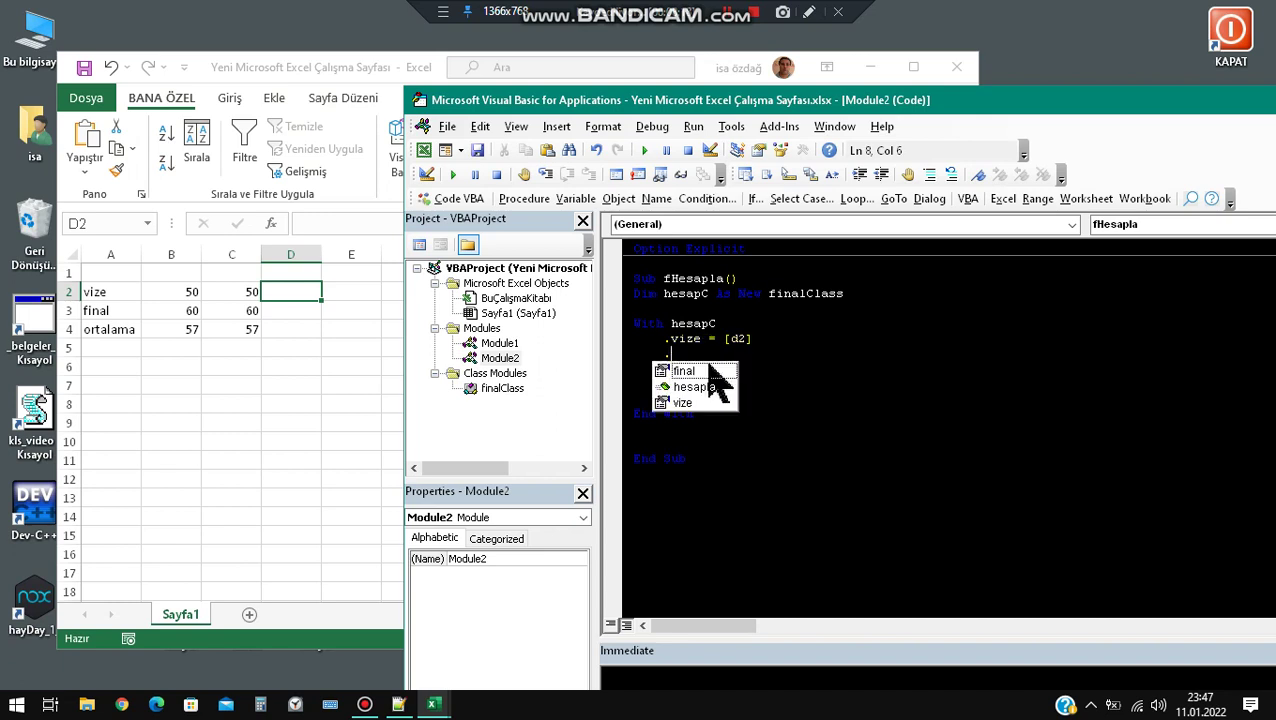
type("f")
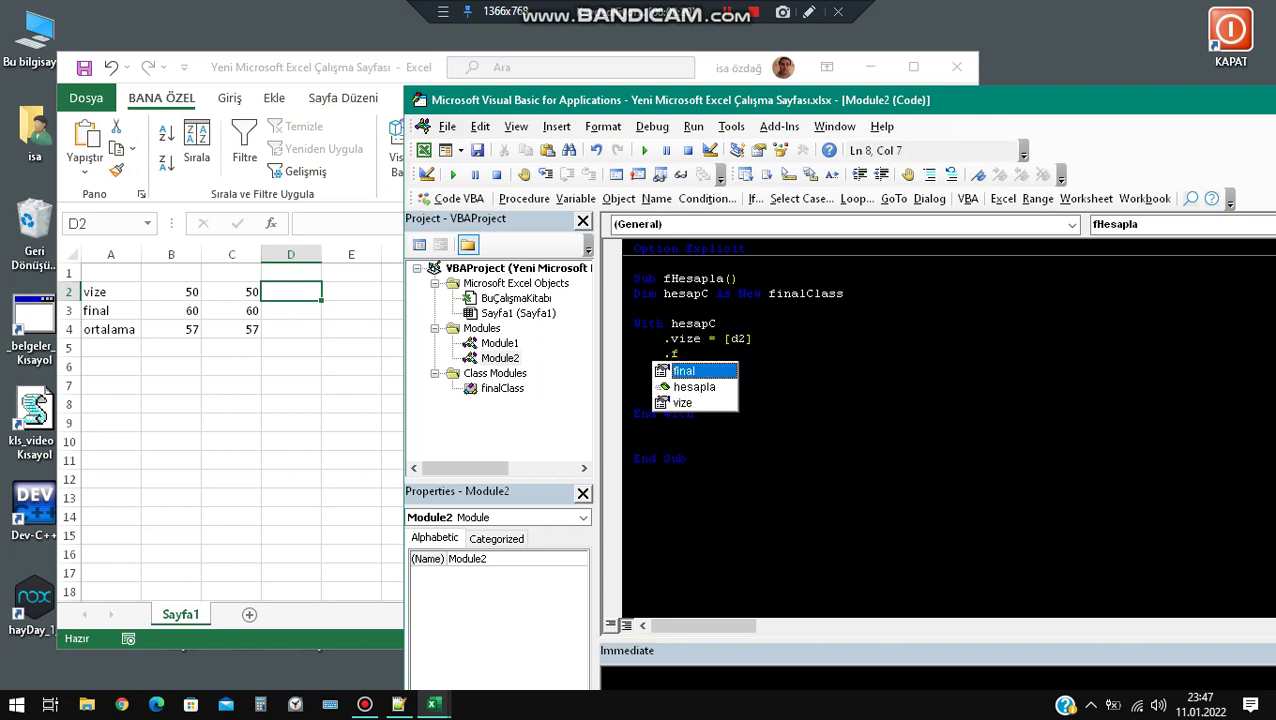
key("Tab")
type("=")
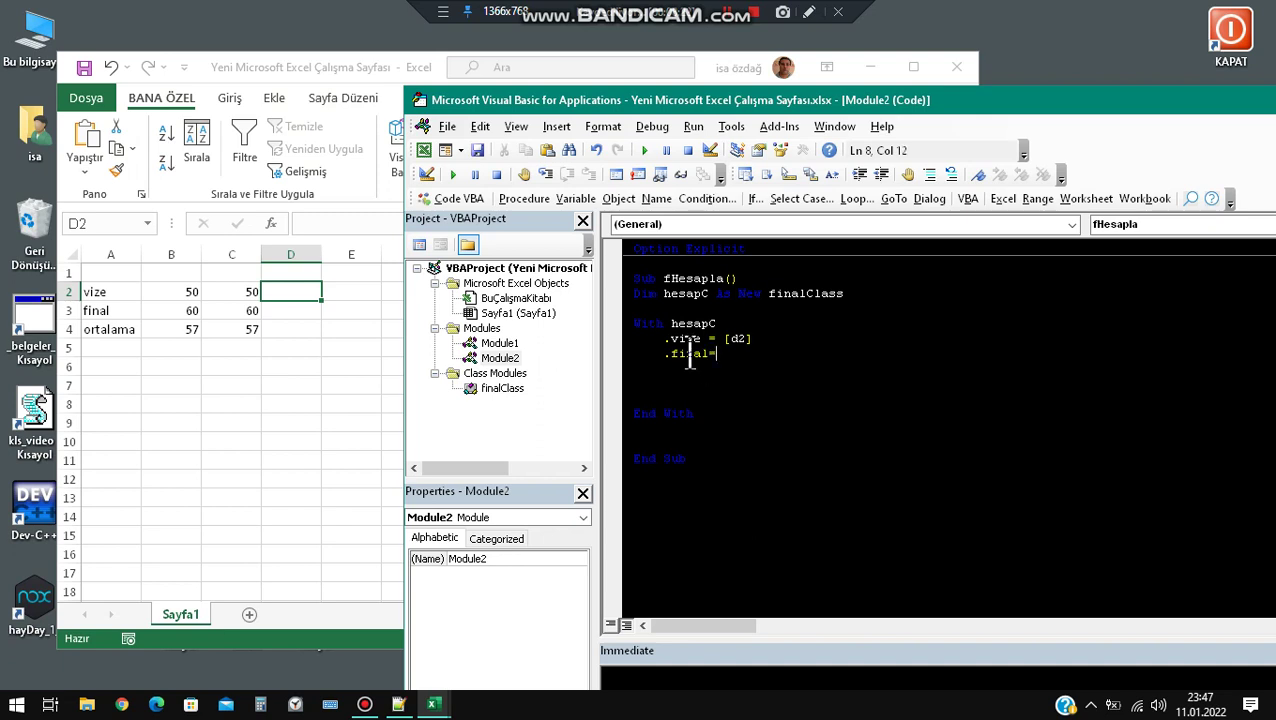
type("[d")
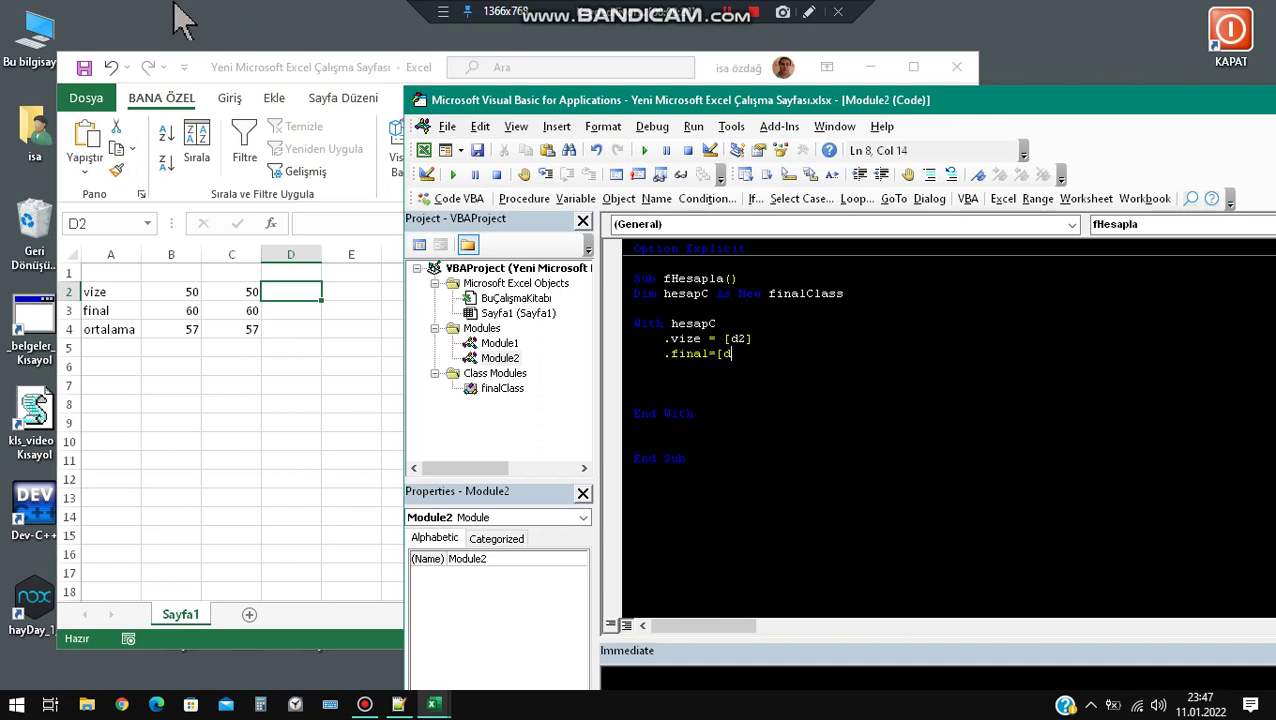
type("3")
type("]")
key("Return")
type(".")
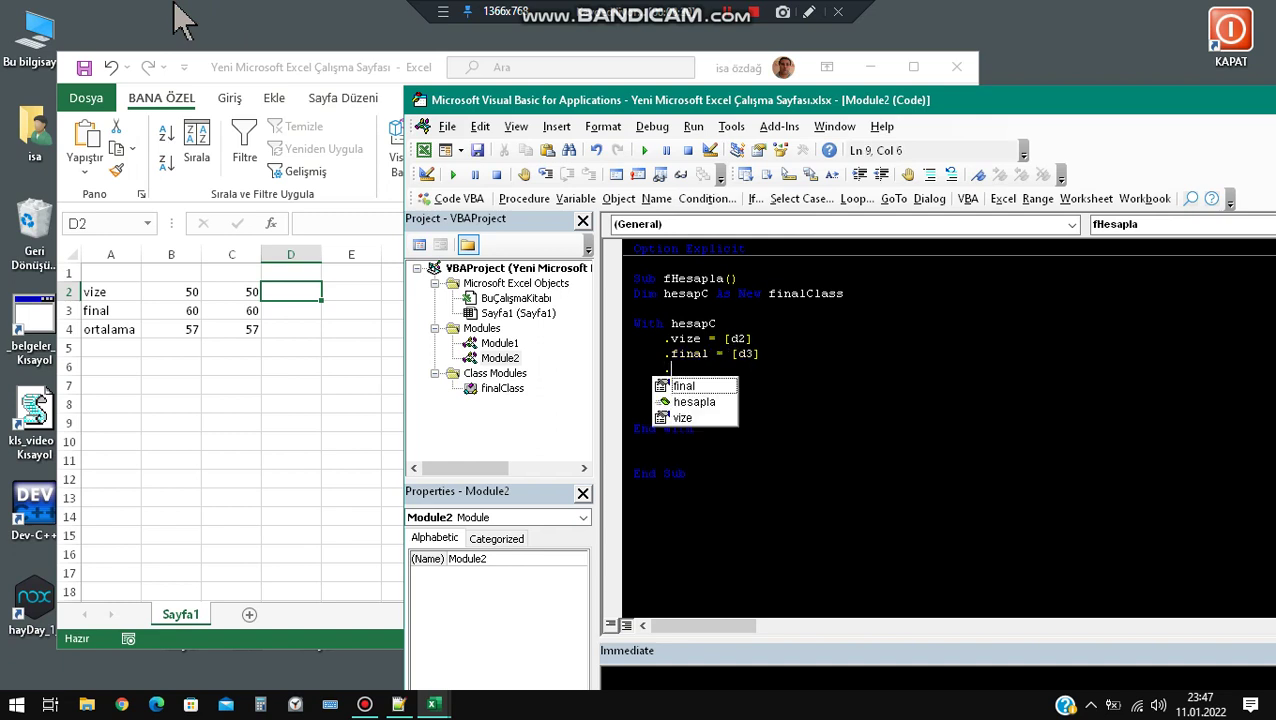
key("Down")
key("Down")
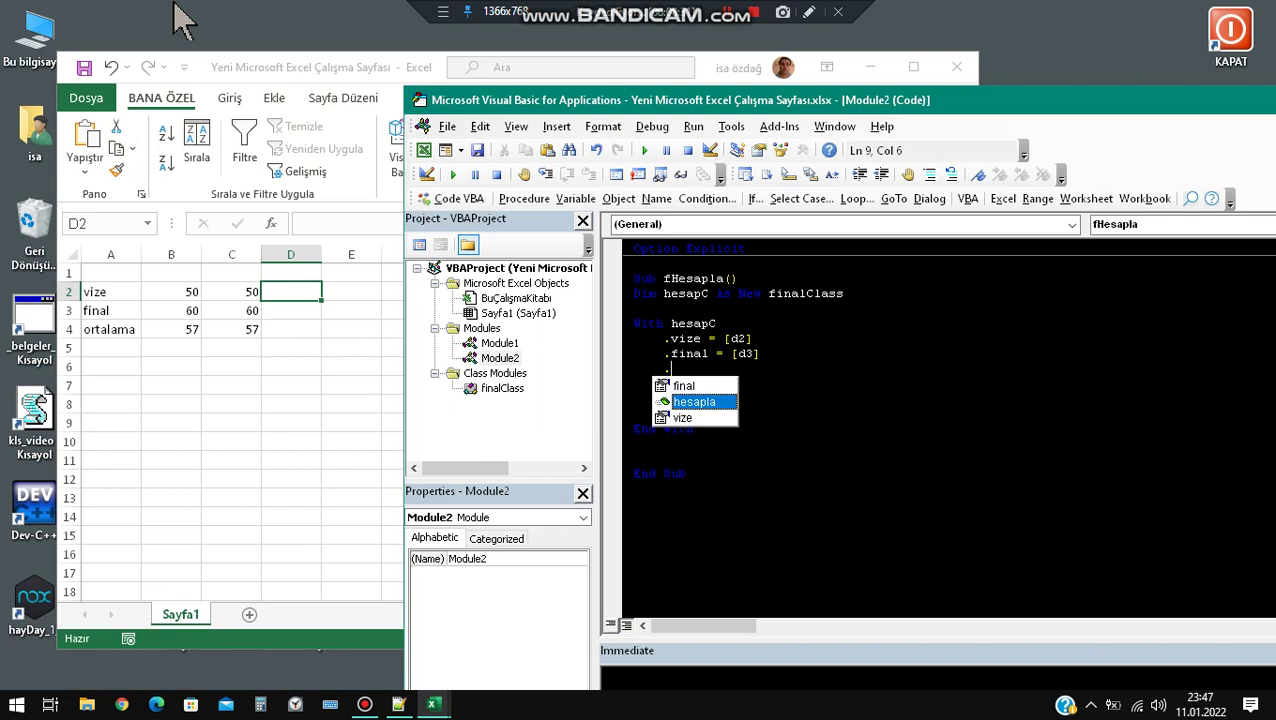
key("Tab")
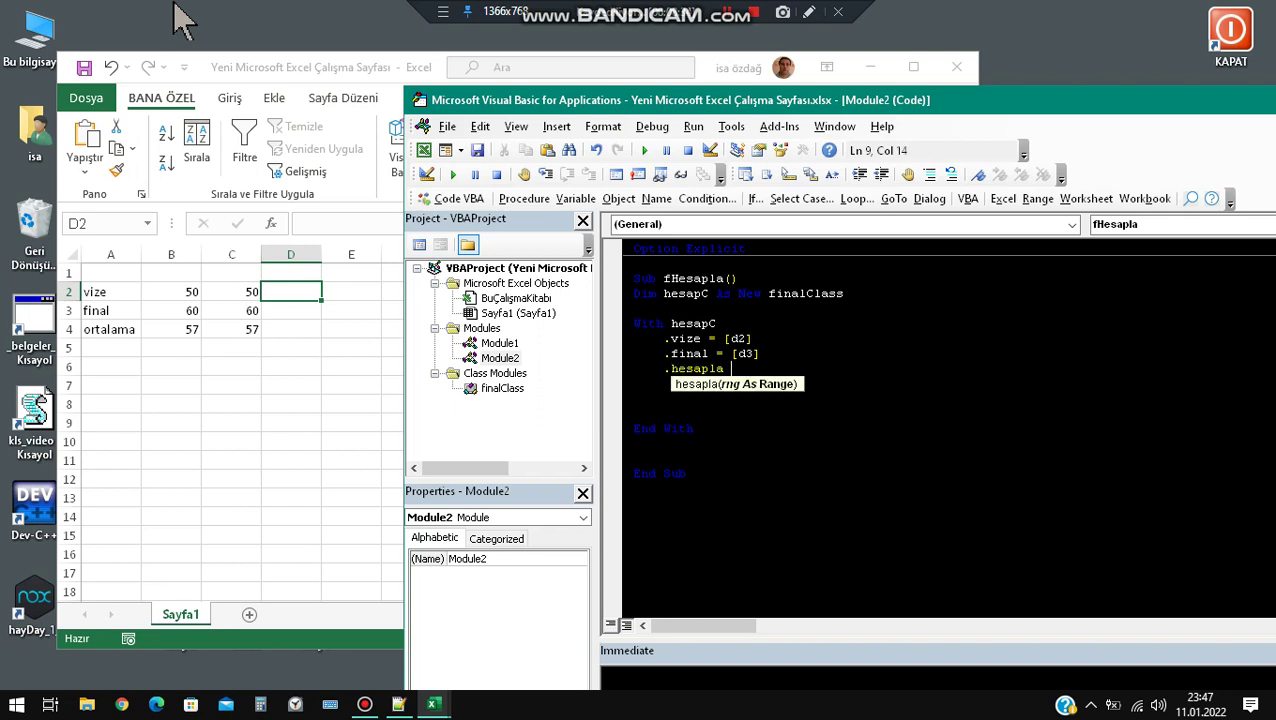
type("[")
type("d4]")
left_click(640, 370)
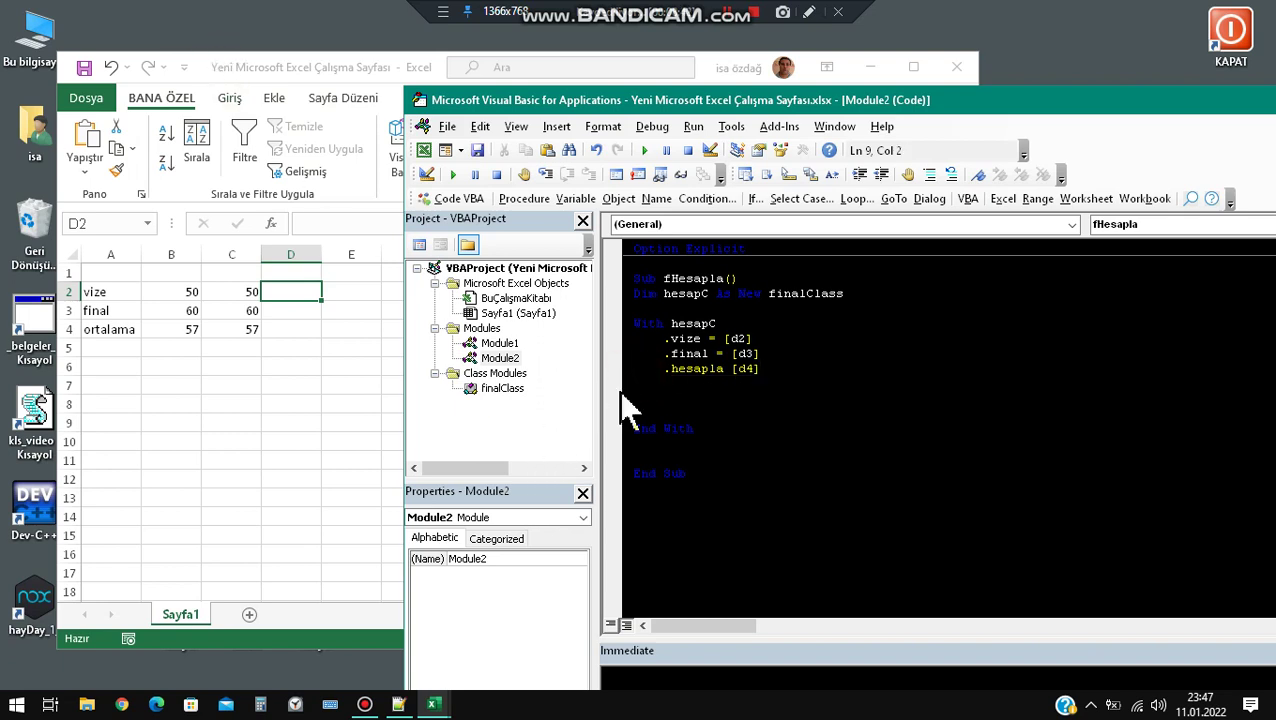
Enter 50 in D2 and 60 in D3.
left_click(304, 291)
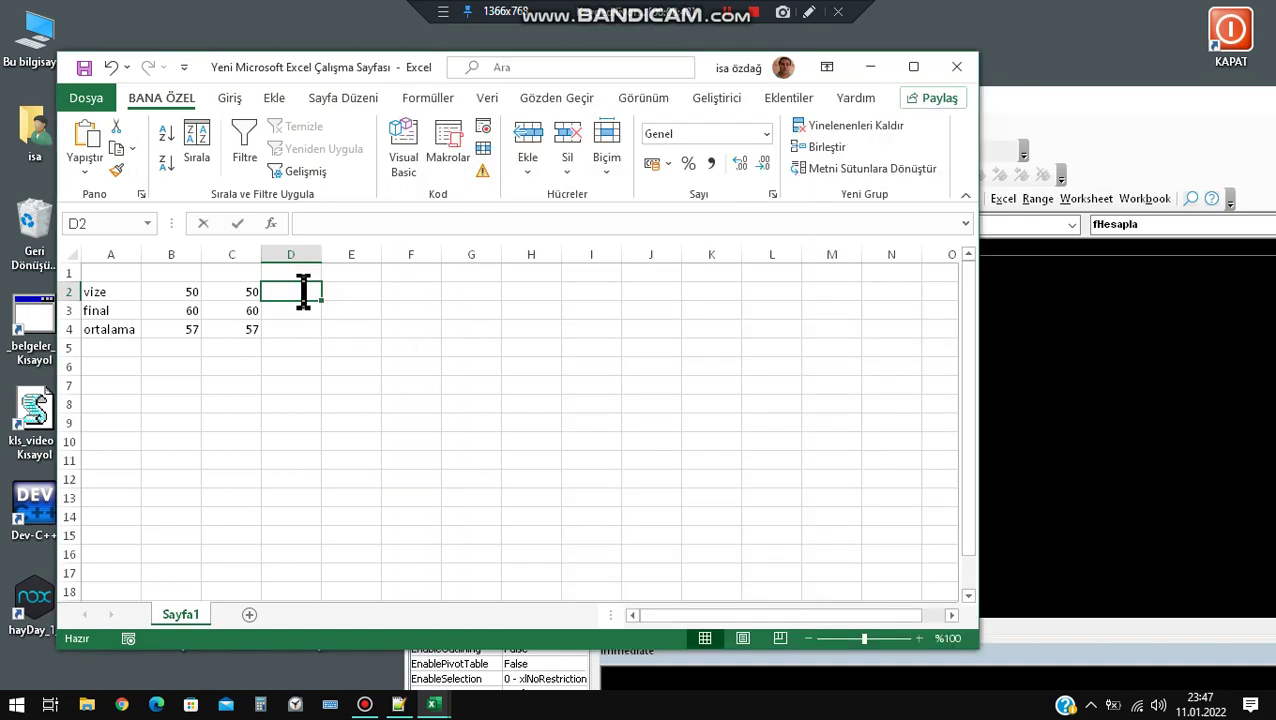
type("50")
left_click(285, 311)
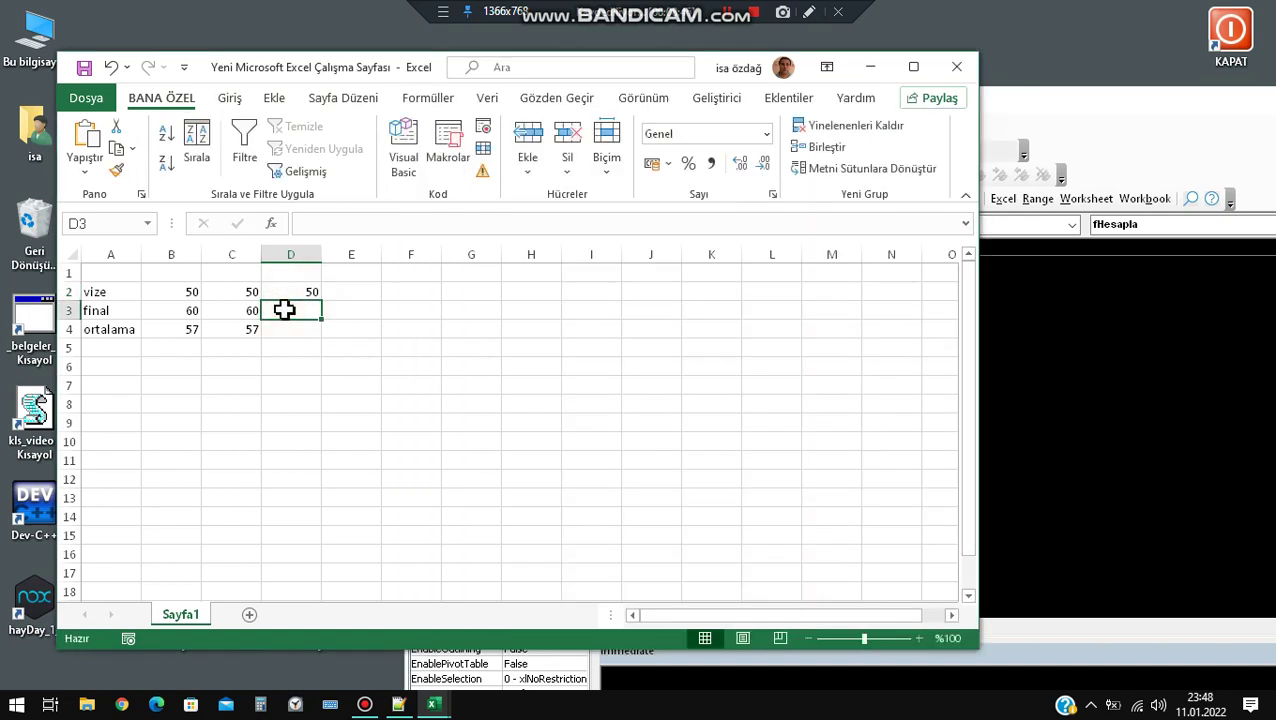
type("60")
left_click(338, 310)
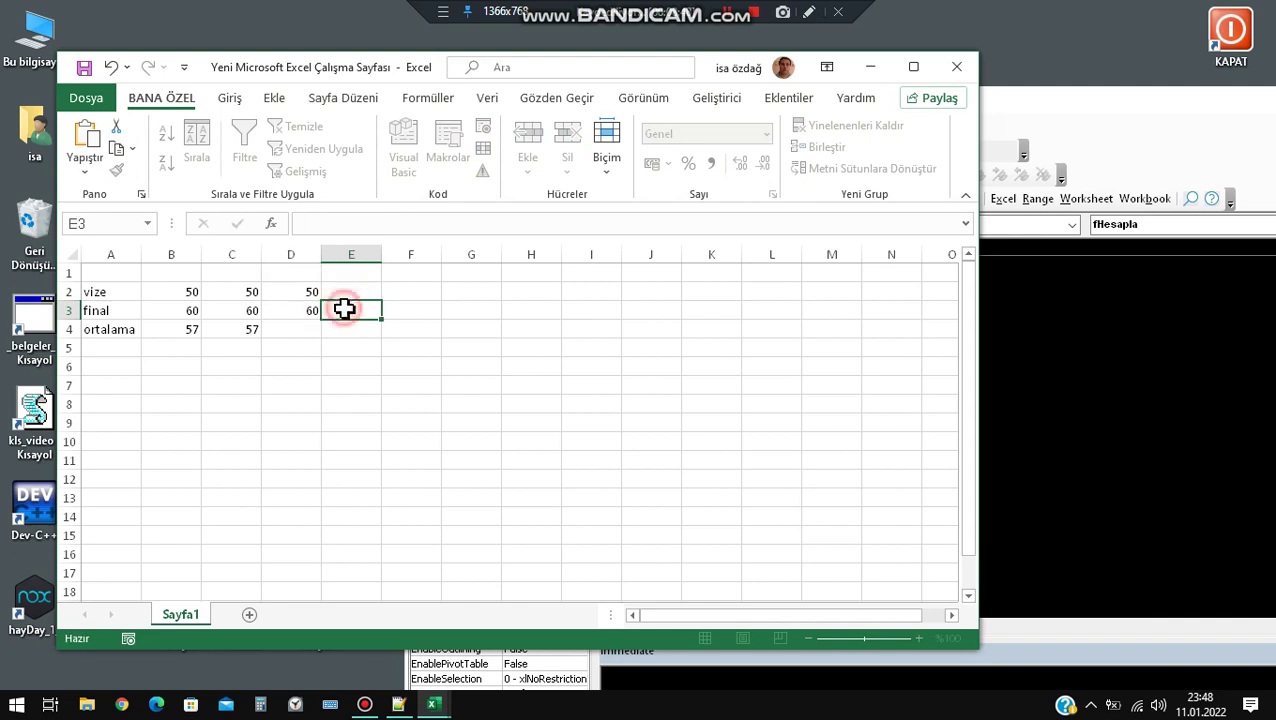
Run the fHesapla macro with D4 selected and check D2, D3, D4 and C4 values.
left_click(303, 331)
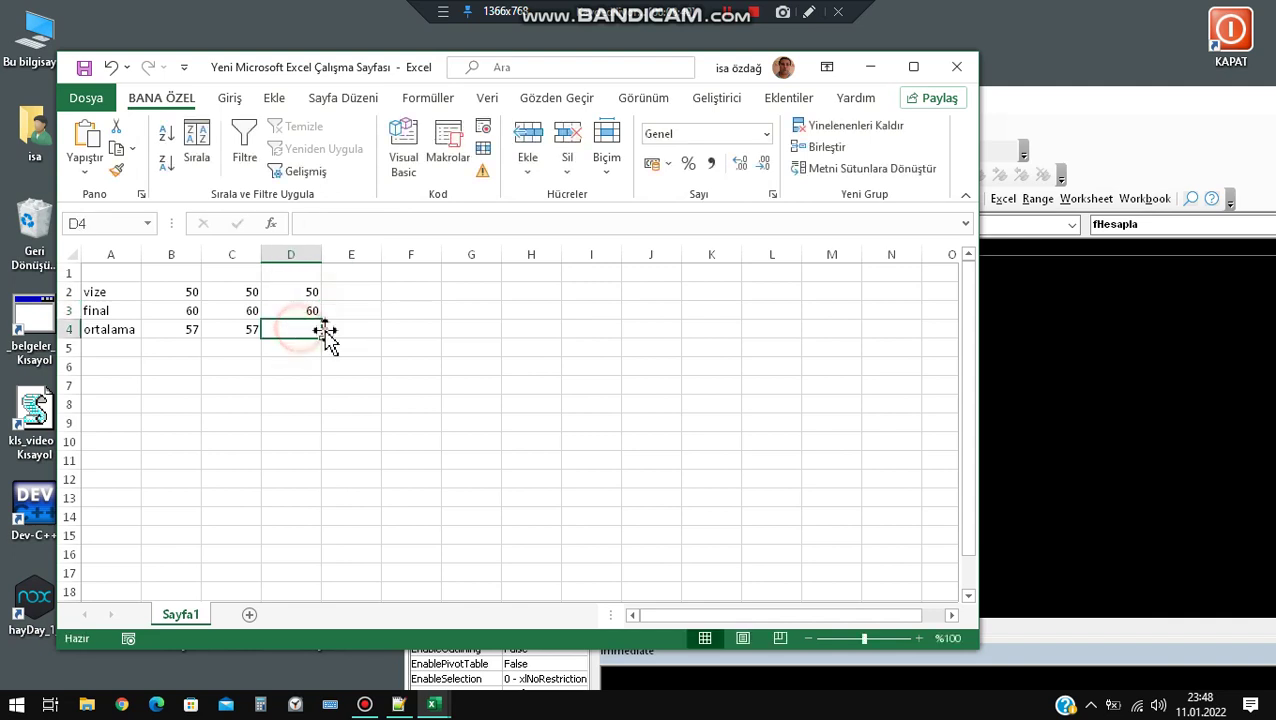
left_click(452, 150)
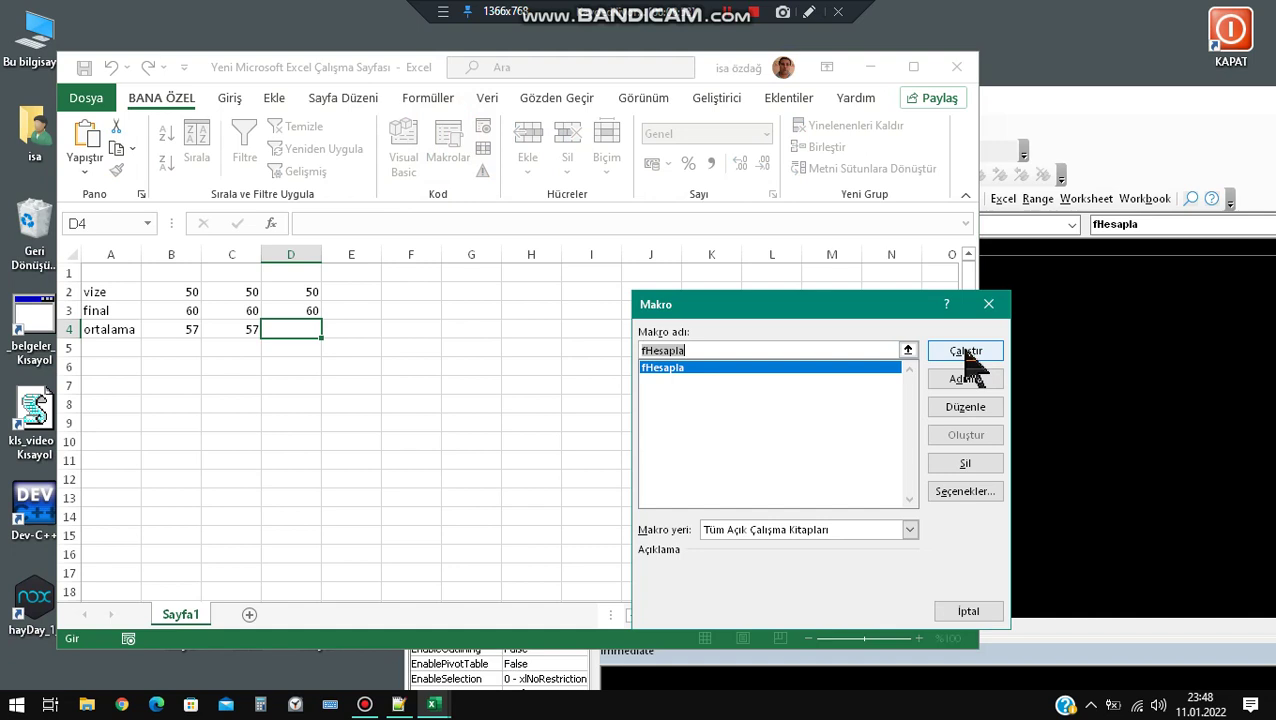
left_click(965, 352)
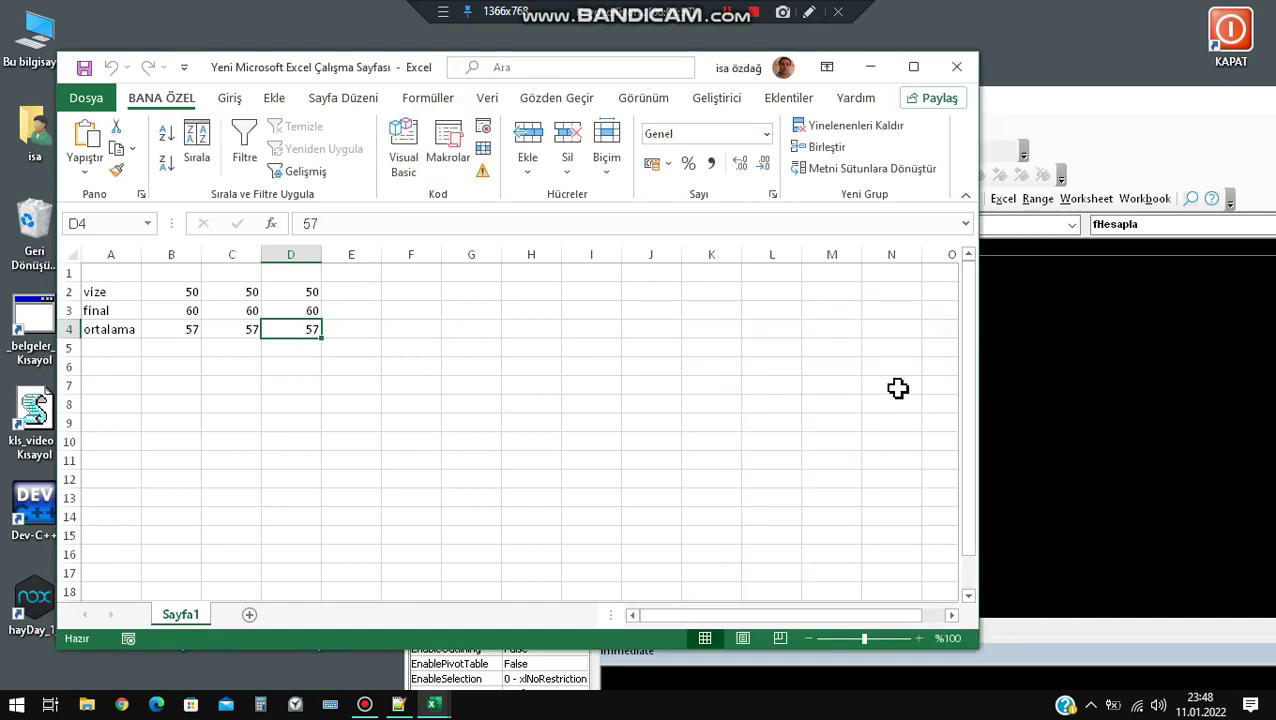
left_click(304, 311)
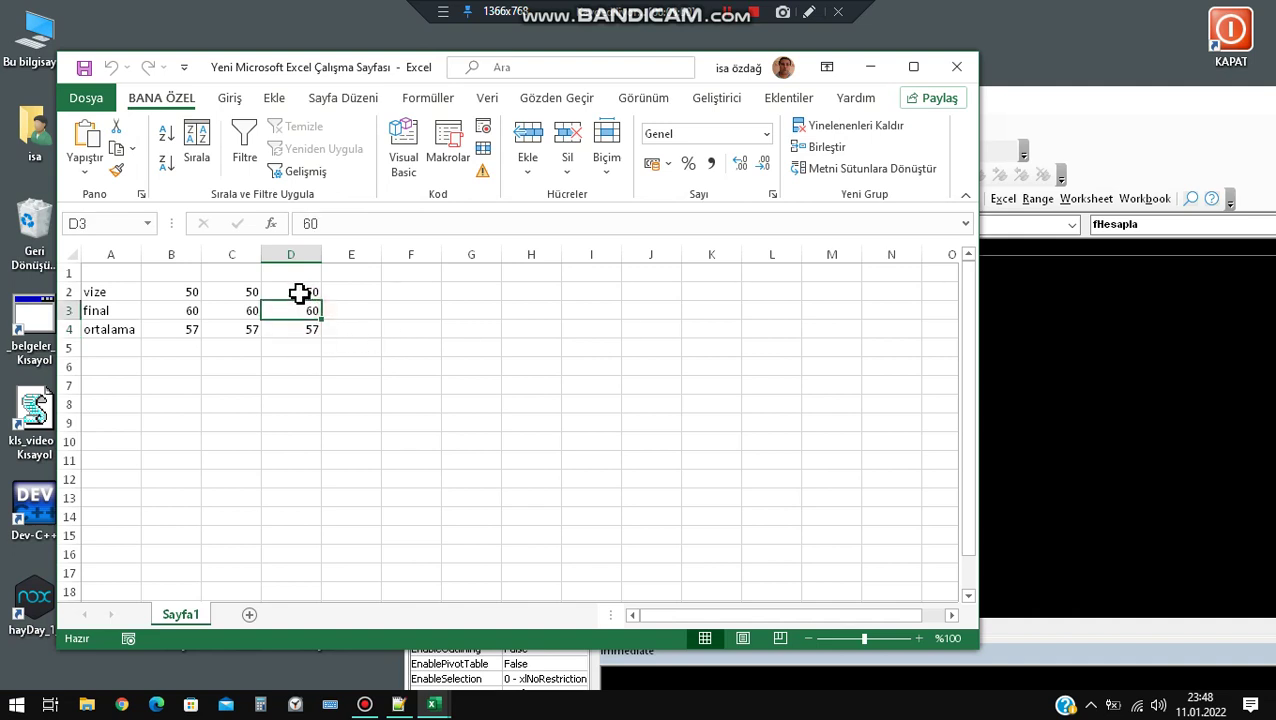
left_click(300, 292)
left_click(300, 312)
left_click(300, 330)
left_click(232, 330)
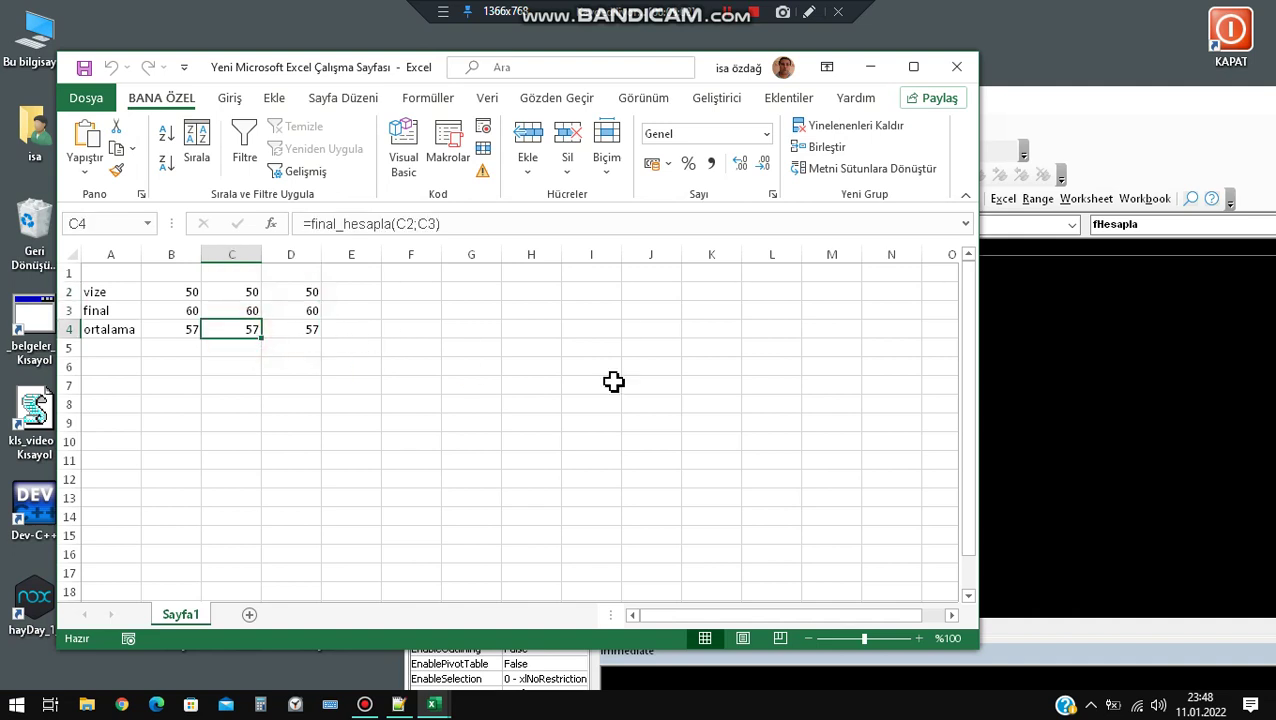
left_click(1033, 354)
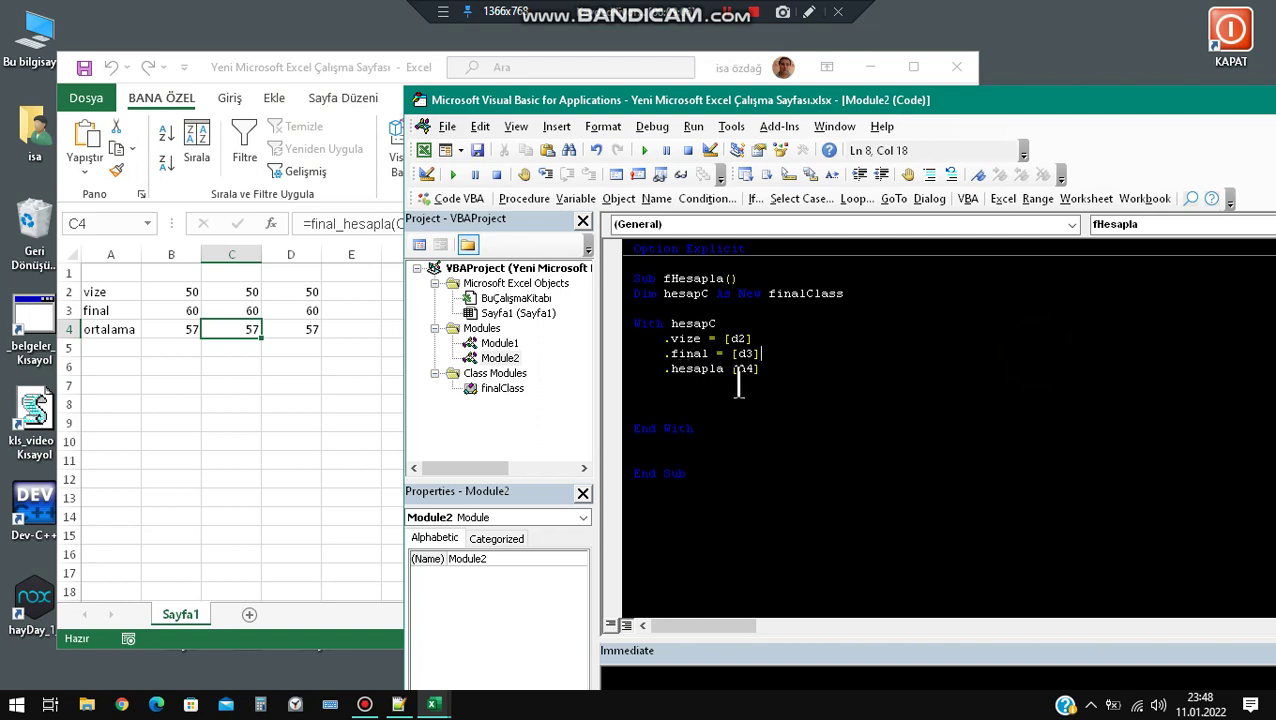
Indent the body lines of finalClass's hesapla procedure with the Indent button.
left_click(779, 383)
double_click(502, 388)
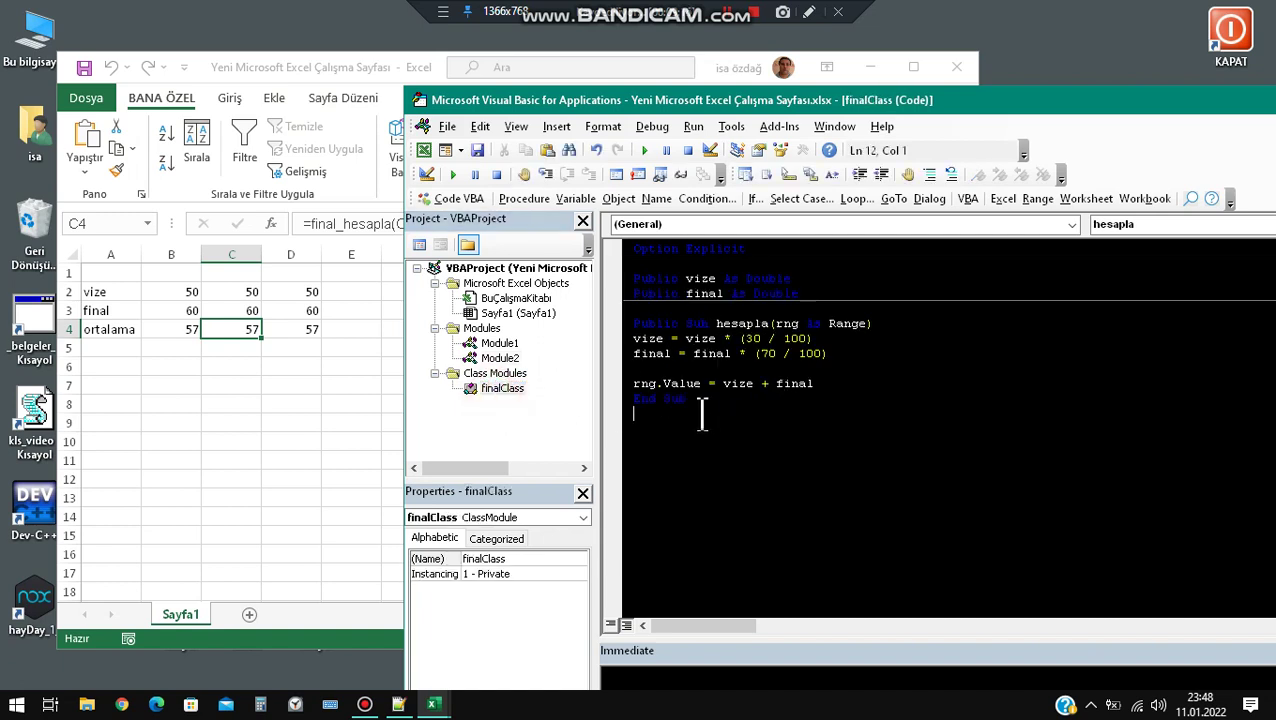
left_click_drag(840, 383, 610, 340)
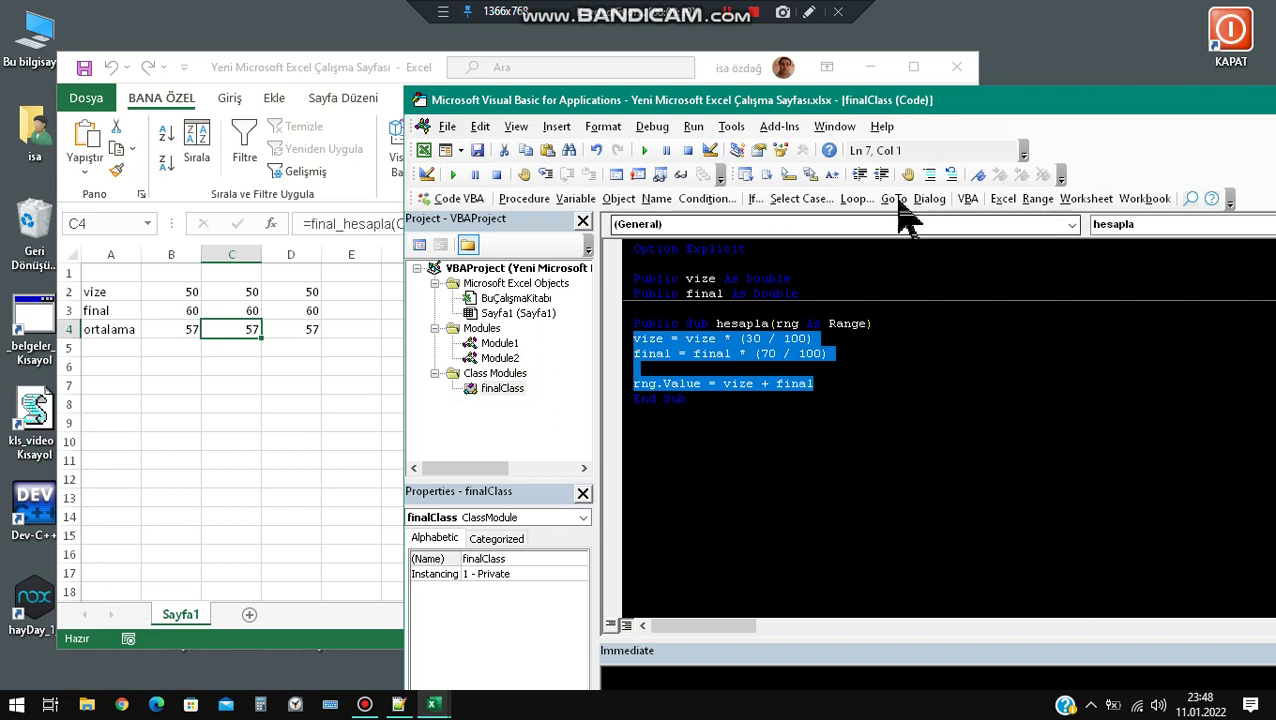
left_click(857, 180)
left_click(860, 368)
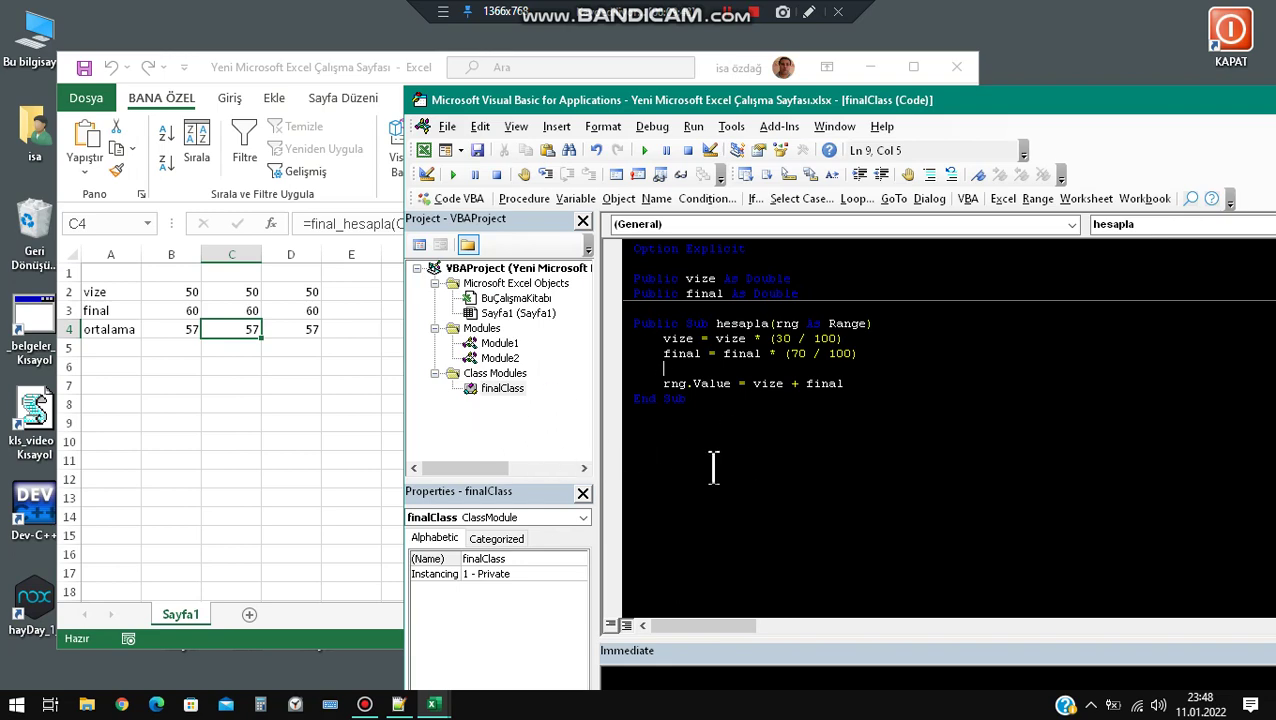
mouse_move(942, 101)
left_mouse_down()
mouse_move(813, 129)
mouse_move(826, 148)
left_mouse_up()
Draw a form button over H2–J3 via Geliştirici > Ekle > Form Denetimleri.
left_click(214, 352)
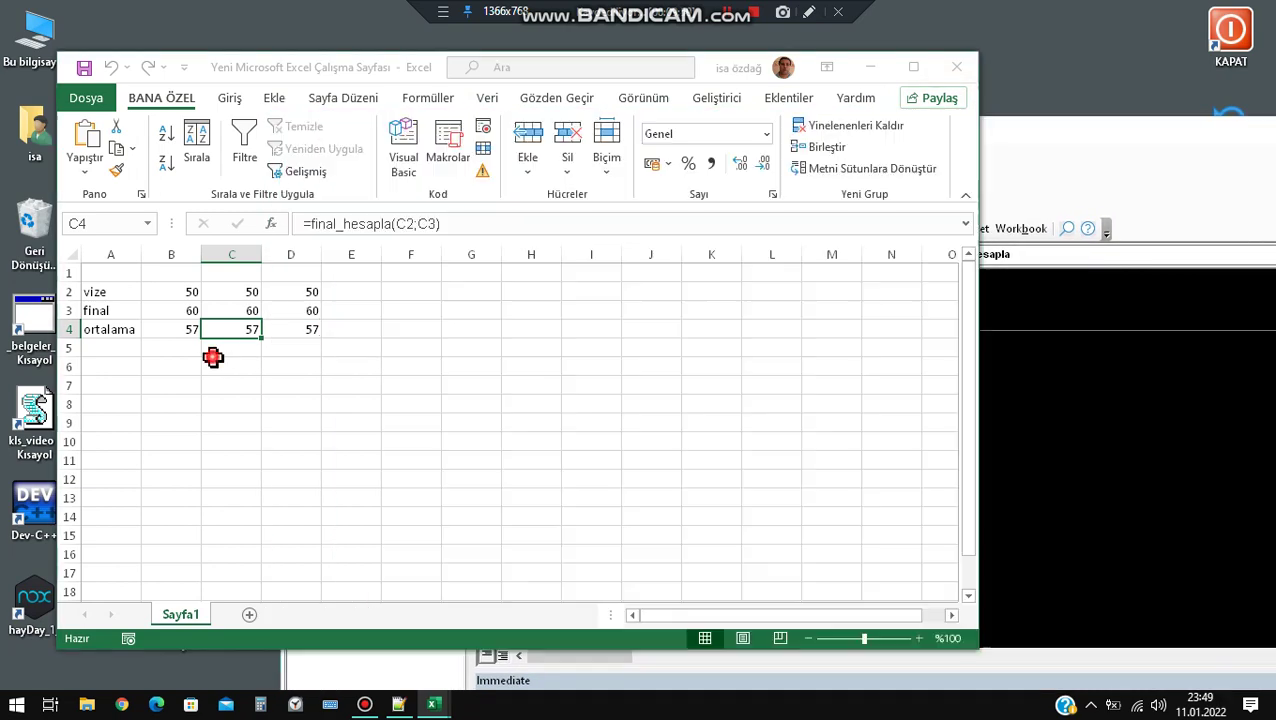
left_click(418, 308)
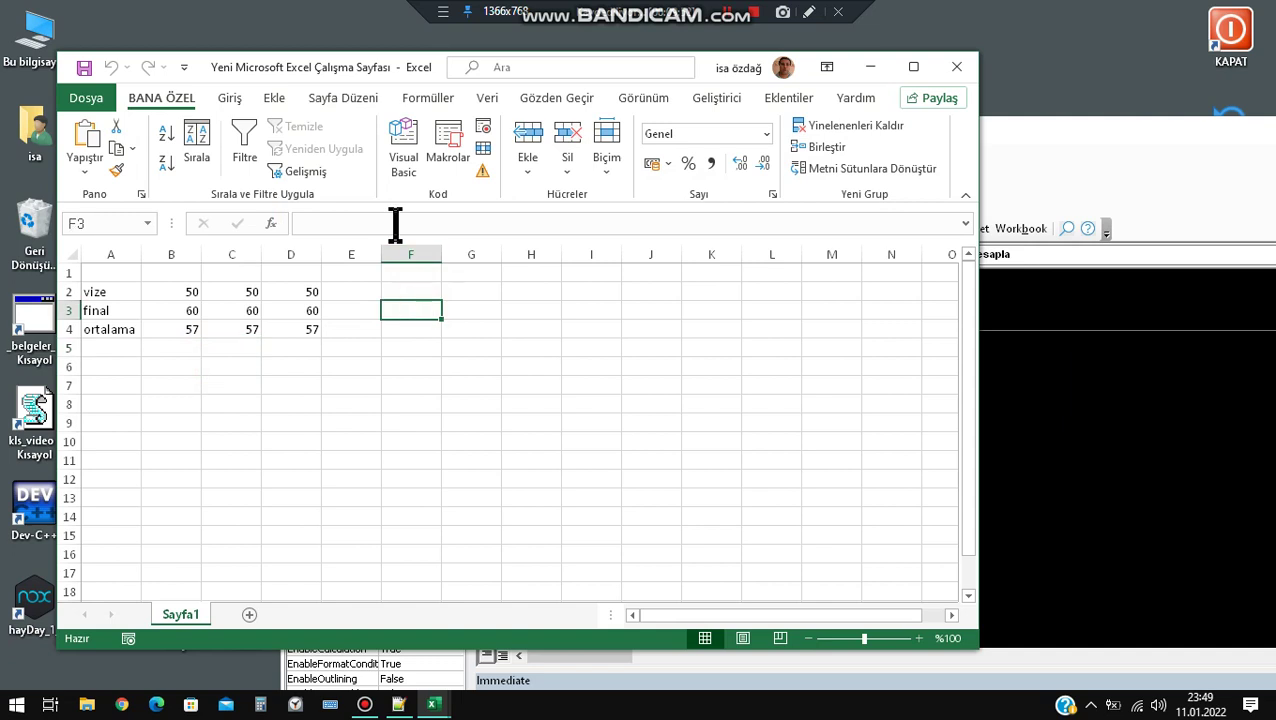
left_click(716, 97)
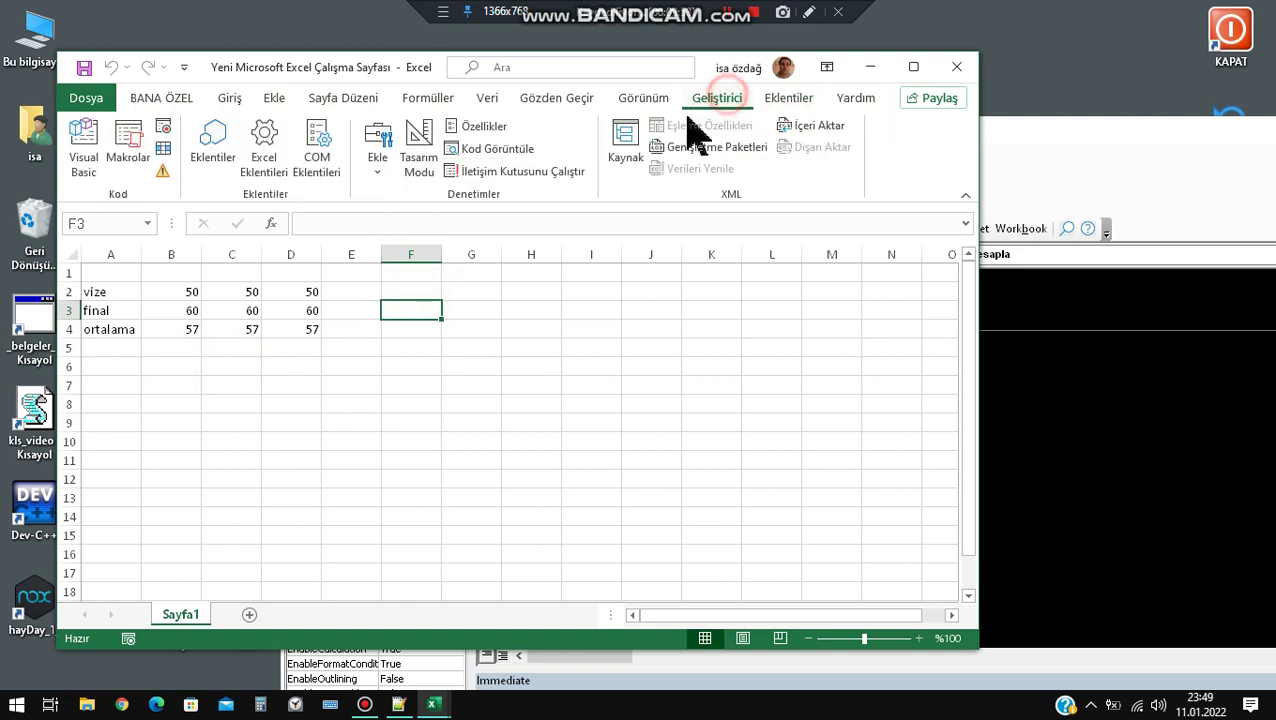
left_click(373, 176)
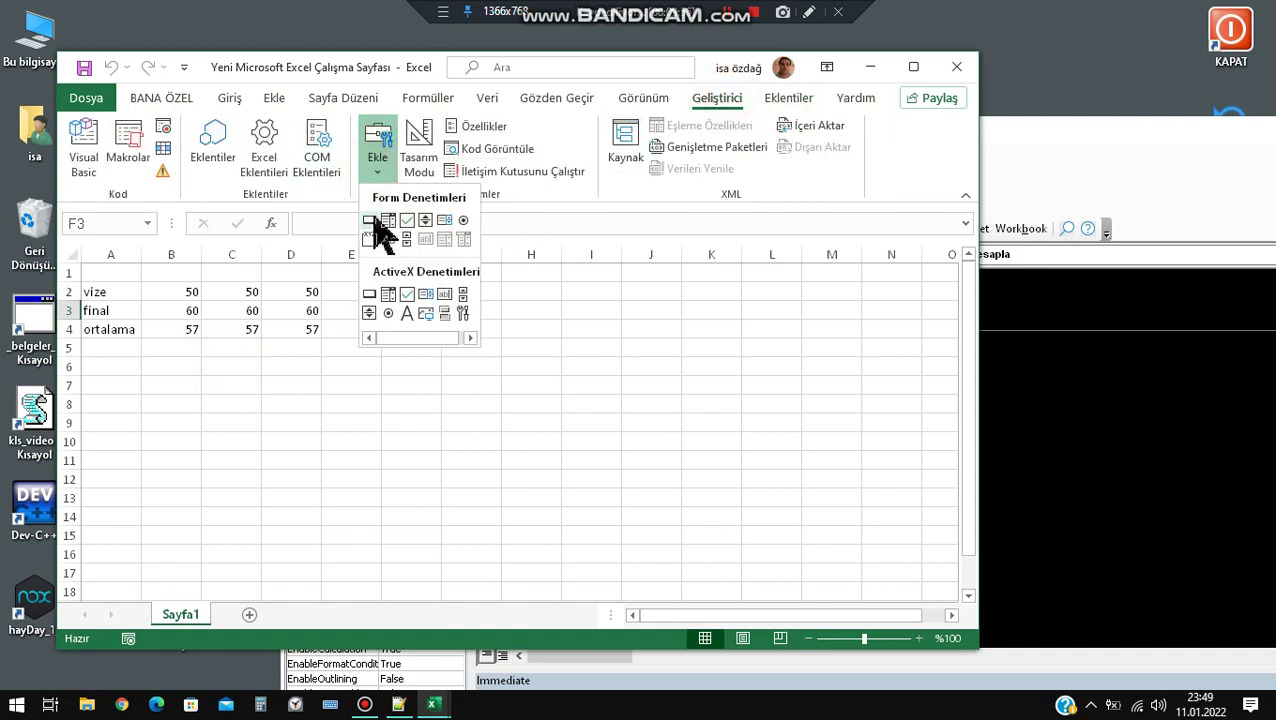
left_click(372, 216)
left_click_drag(513, 279, 635, 342)
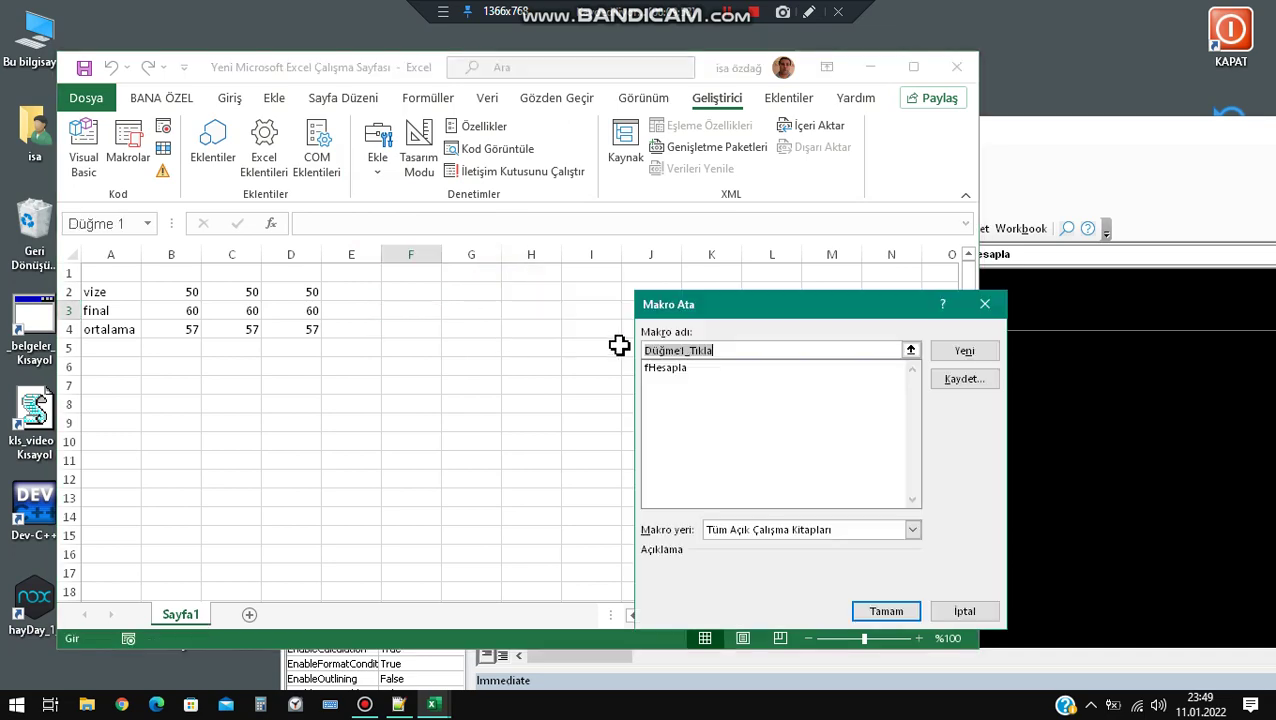